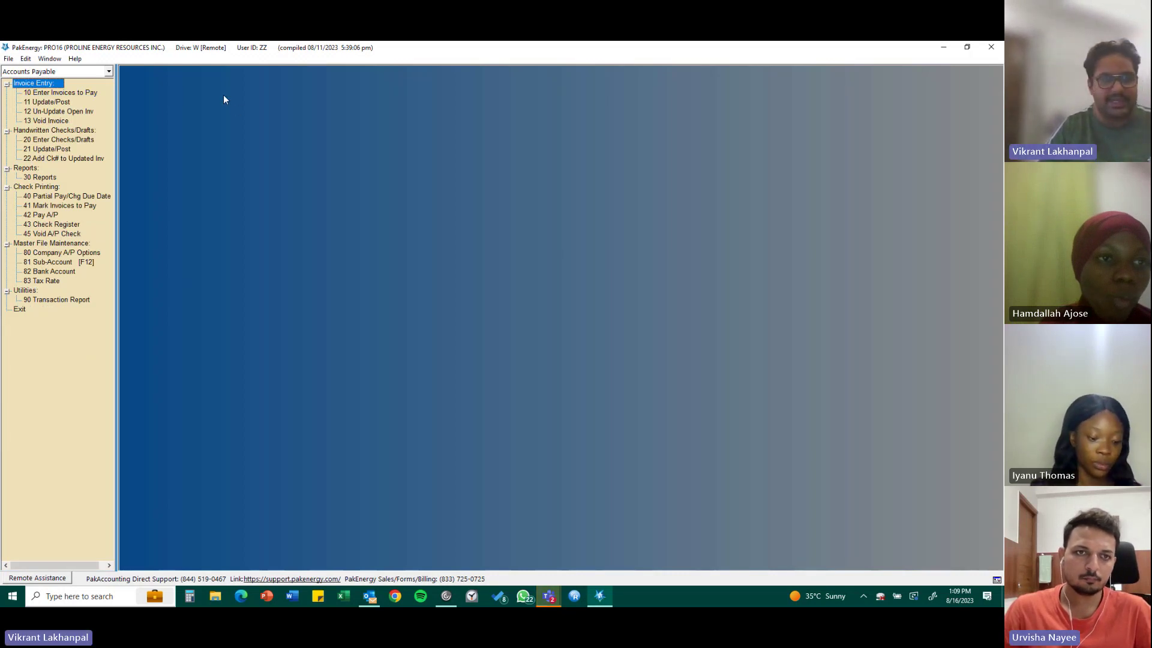
# Open Sub-Account maintenance in the Accounts Payable module
pyautogui.click(109, 72)
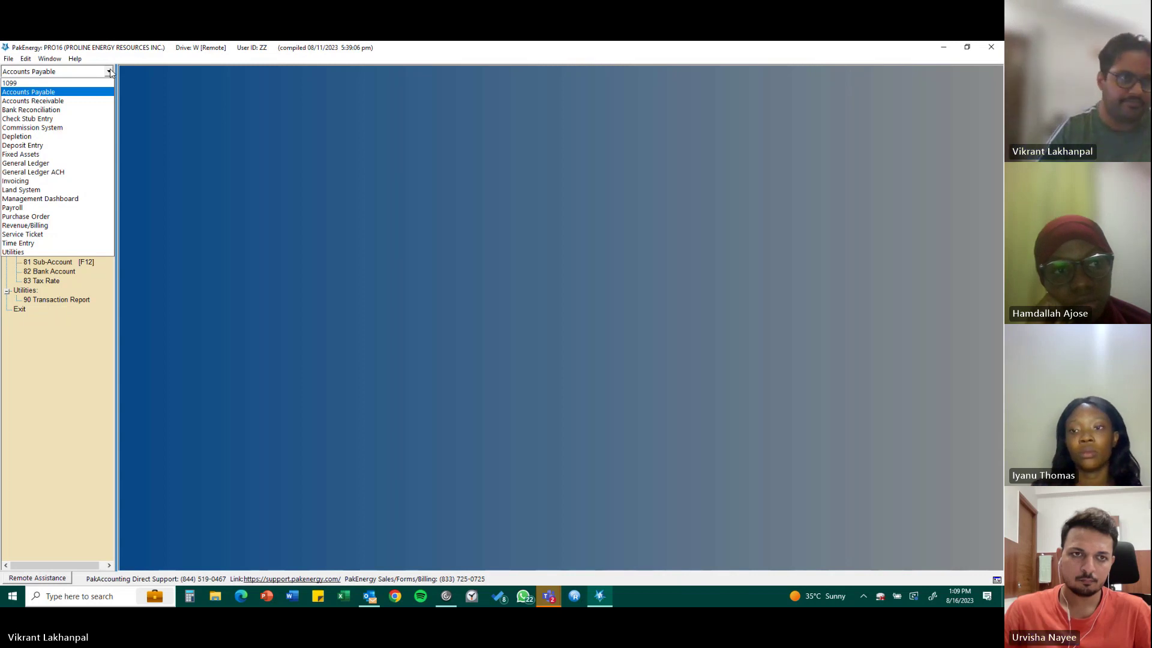
pyautogui.click(71, 93)
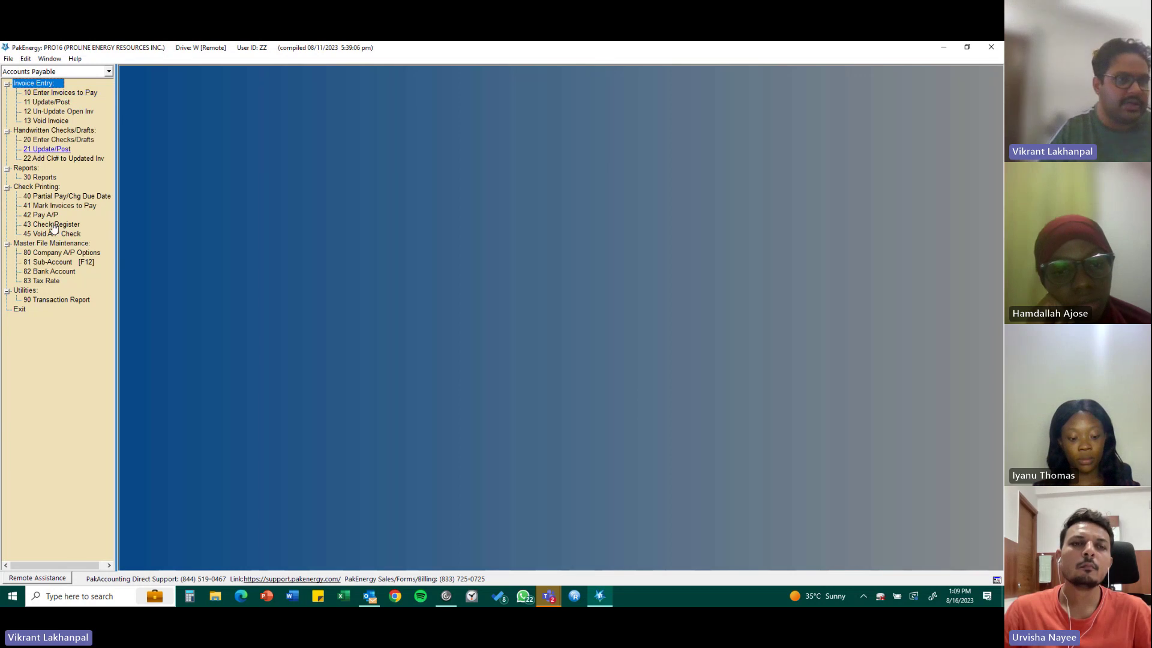
pyautogui.click(54, 264)
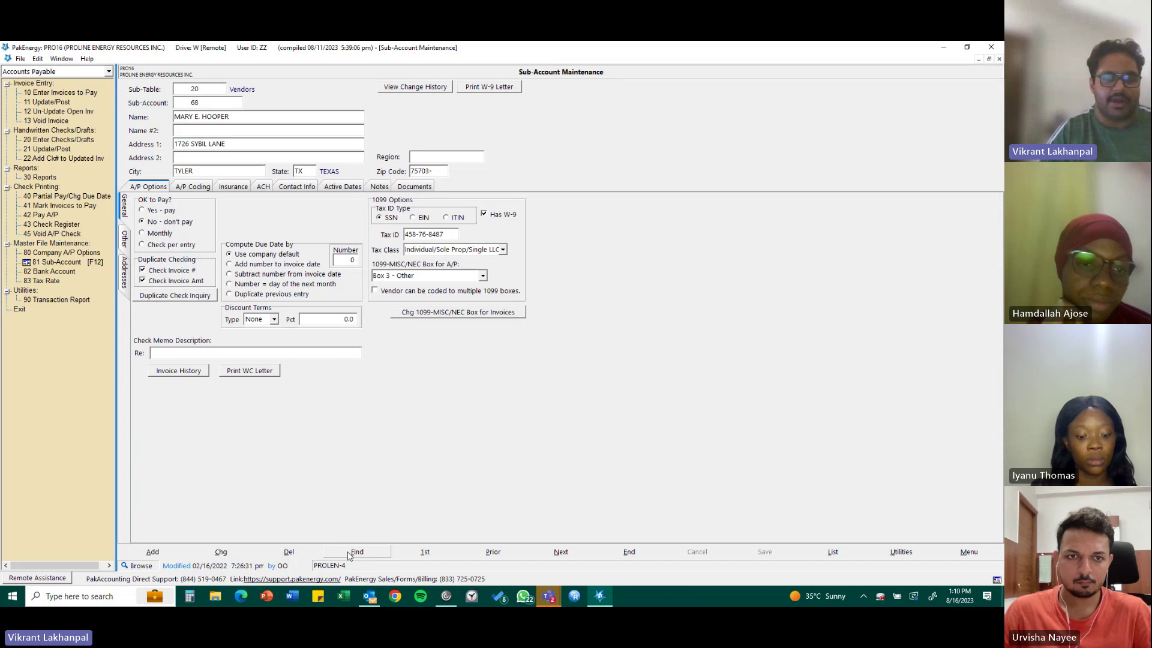
# Launch the Cursor Highlighter app through Windows search
pyautogui.click(108, 600)
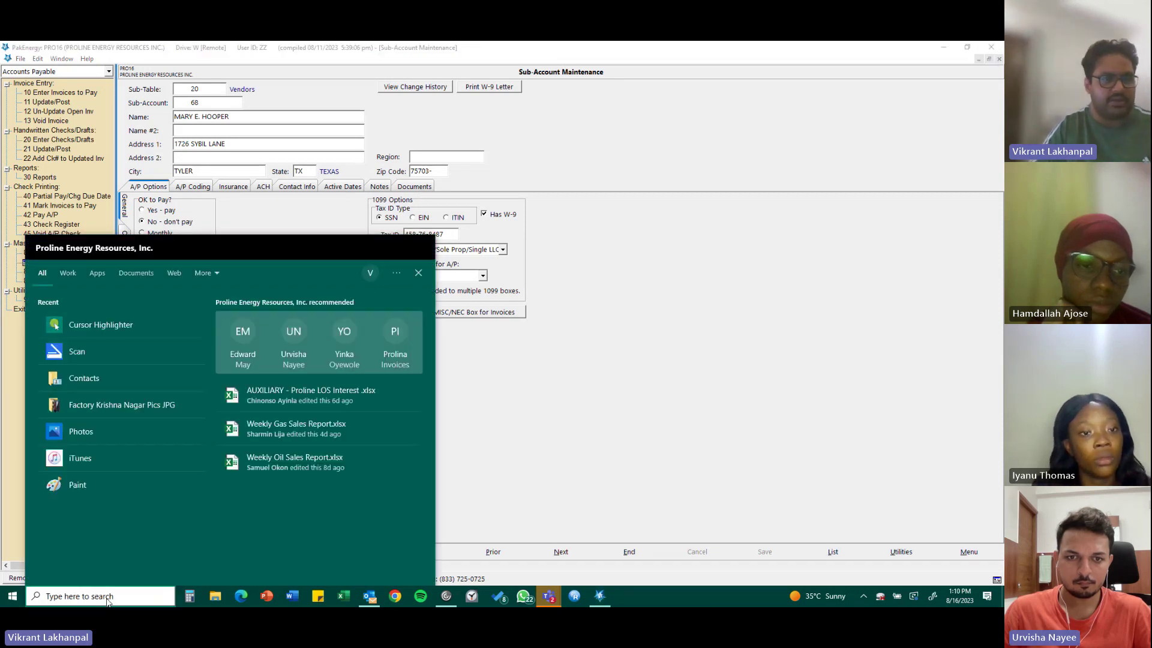
pyautogui.click(105, 330)
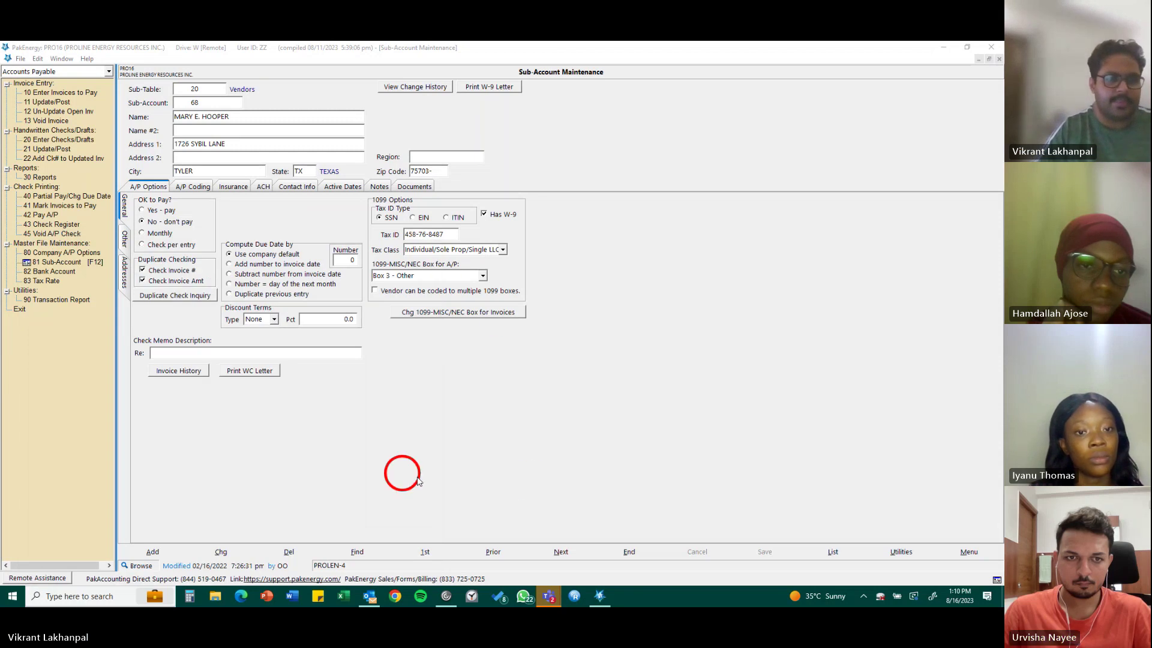
# Start finding a sub-account, check the available sub-tables, and open the sub-account lookup for Vendors sub-table 20
pyautogui.click(355, 553)
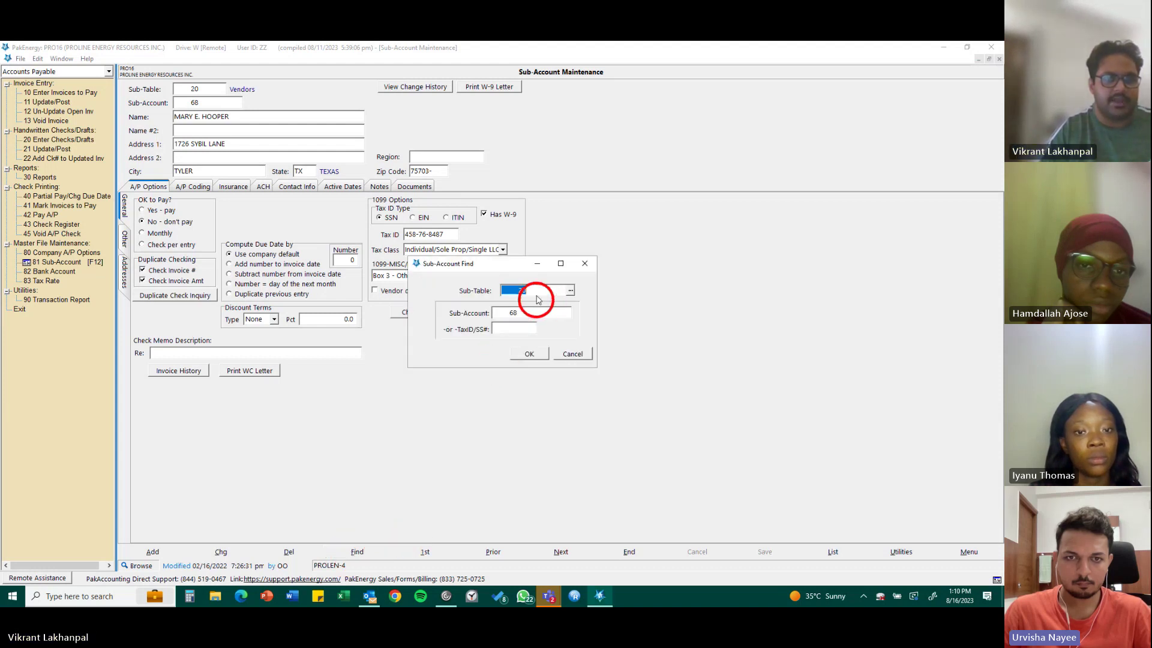
pyautogui.click(571, 291)
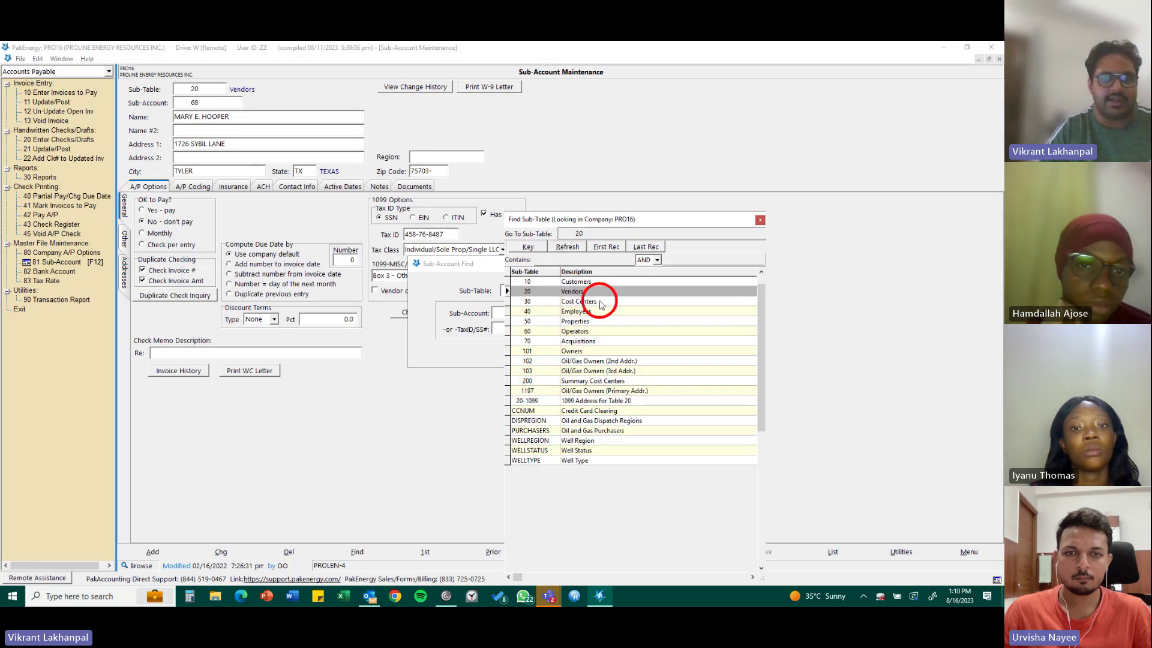
pyautogui.click(760, 220)
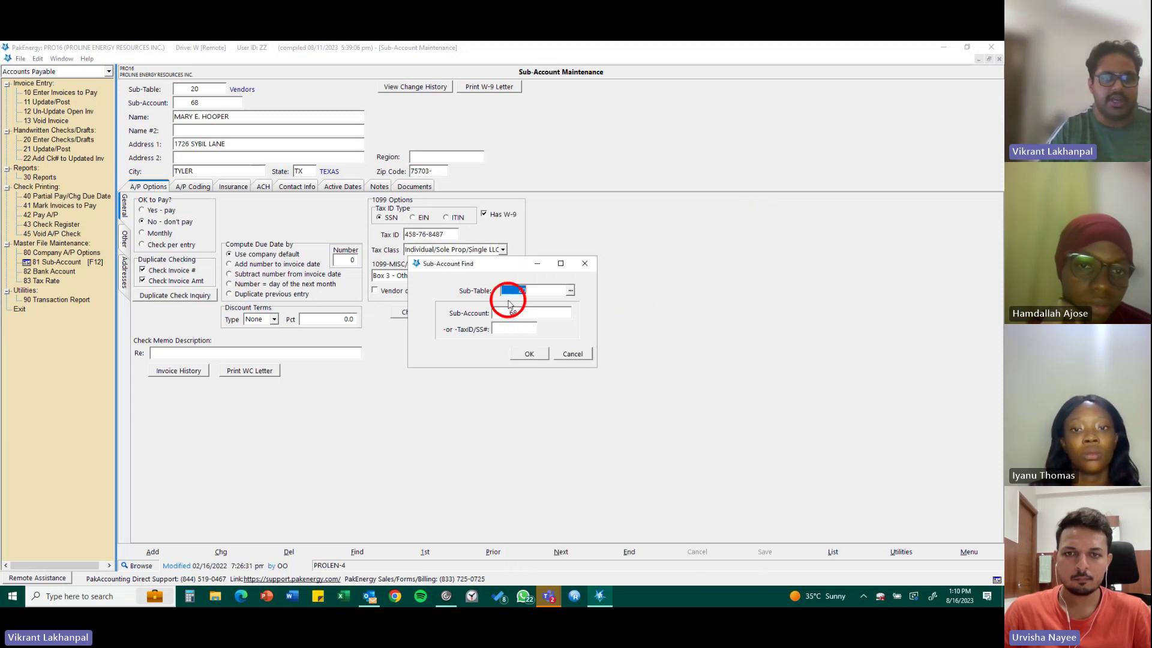
pyautogui.click(519, 315)
pyautogui.click(567, 313)
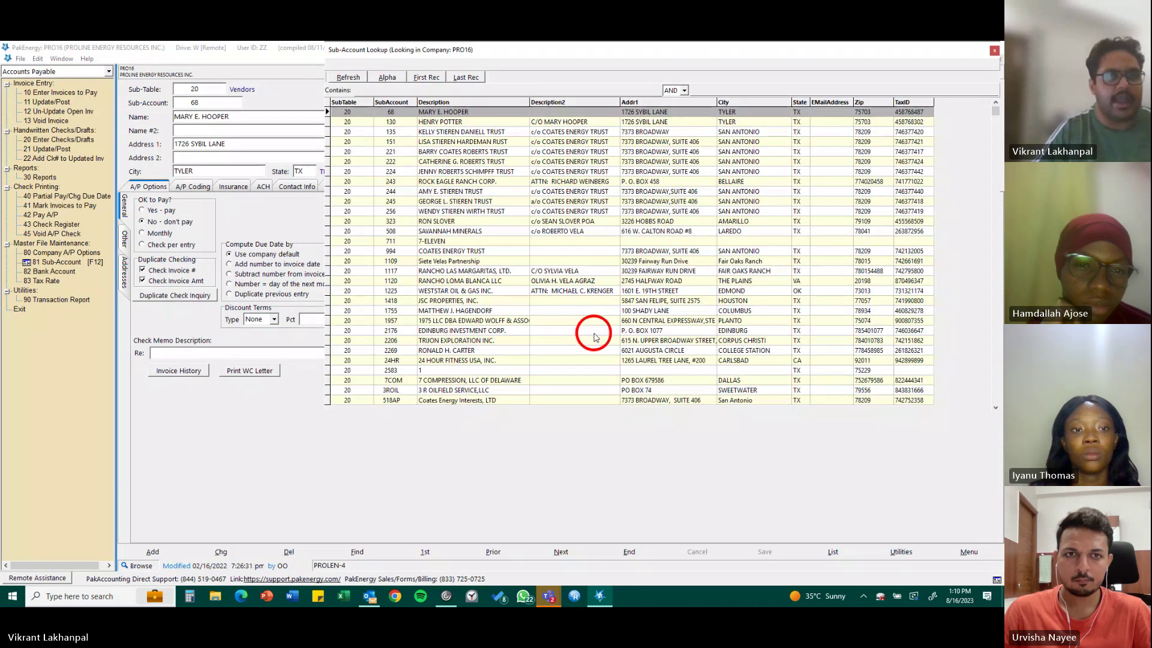
# Browse the vendor entries in the sub-account lookup list to examine their codes, descriptions and addresses
pyautogui.click(472, 123)
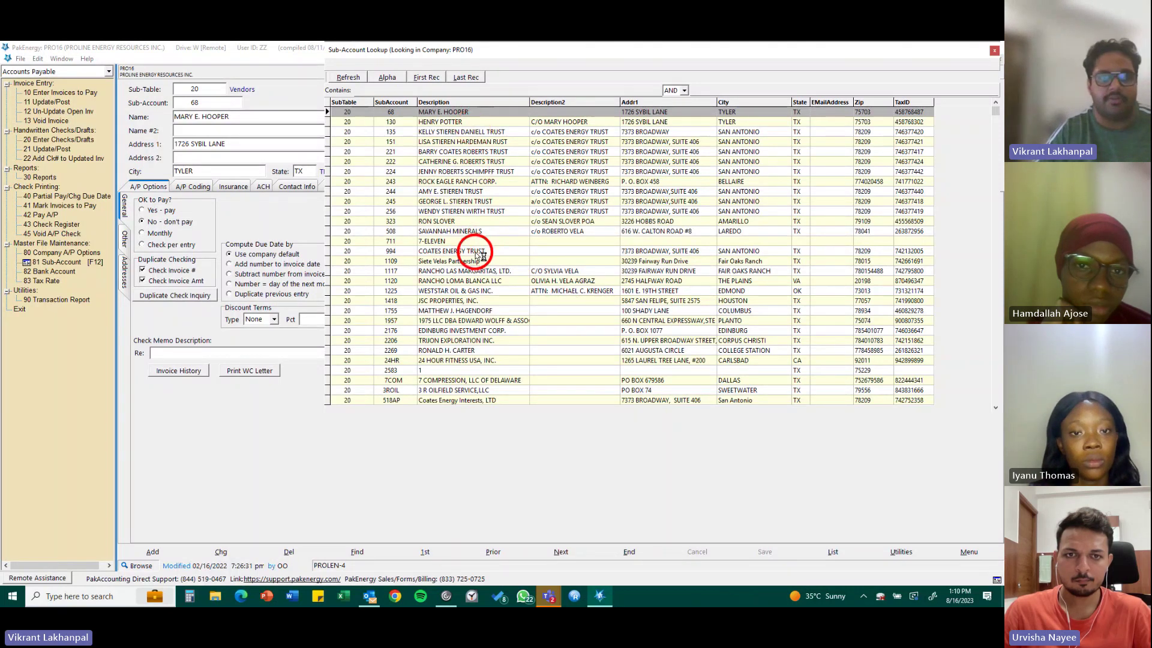
pyautogui.click(476, 252)
pyautogui.press('Down')
pyautogui.press('Down')
pyautogui.press('Down')
pyautogui.press('Down')
pyautogui.press('Down')
pyautogui.press('Down')
pyautogui.press('Down')
pyautogui.press('Down')
pyautogui.press('Down')
pyautogui.press('Down')
pyautogui.press('Down')
pyautogui.press('Down')
pyautogui.press('Down')
pyautogui.press('Down')
pyautogui.press('Down')
pyautogui.press('Down')
pyautogui.press('Down')
pyautogui.press('Down')
pyautogui.press('Down')
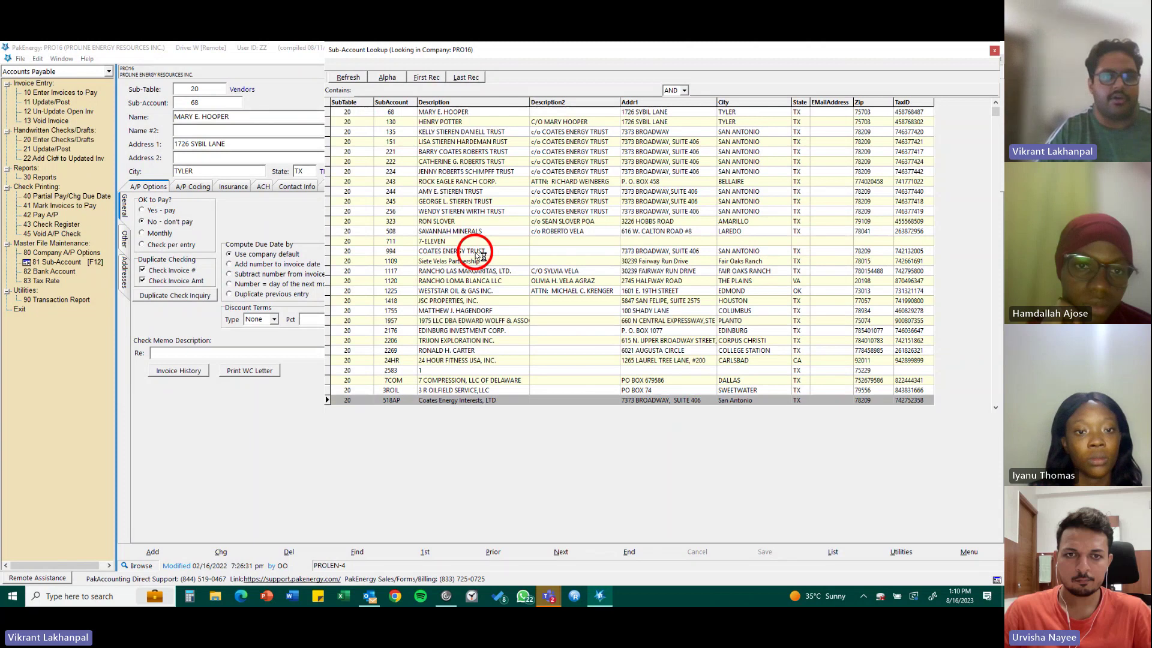
pyautogui.press('Down')
pyautogui.press('Down')
pyautogui.press('Down')
pyautogui.press('Down')
pyautogui.press('Down')
pyautogui.press('Down')
pyautogui.press('Down')
pyautogui.press('Down')
pyautogui.press('Down')
pyautogui.press('Down')
pyautogui.press('Down')
pyautogui.press('Down')
pyautogui.press('Down')
pyautogui.press('Down')
pyautogui.press('Down')
pyautogui.press('Down')
pyautogui.press('Down')
pyautogui.press('Down')
pyautogui.press('Down')
pyautogui.press('Down')
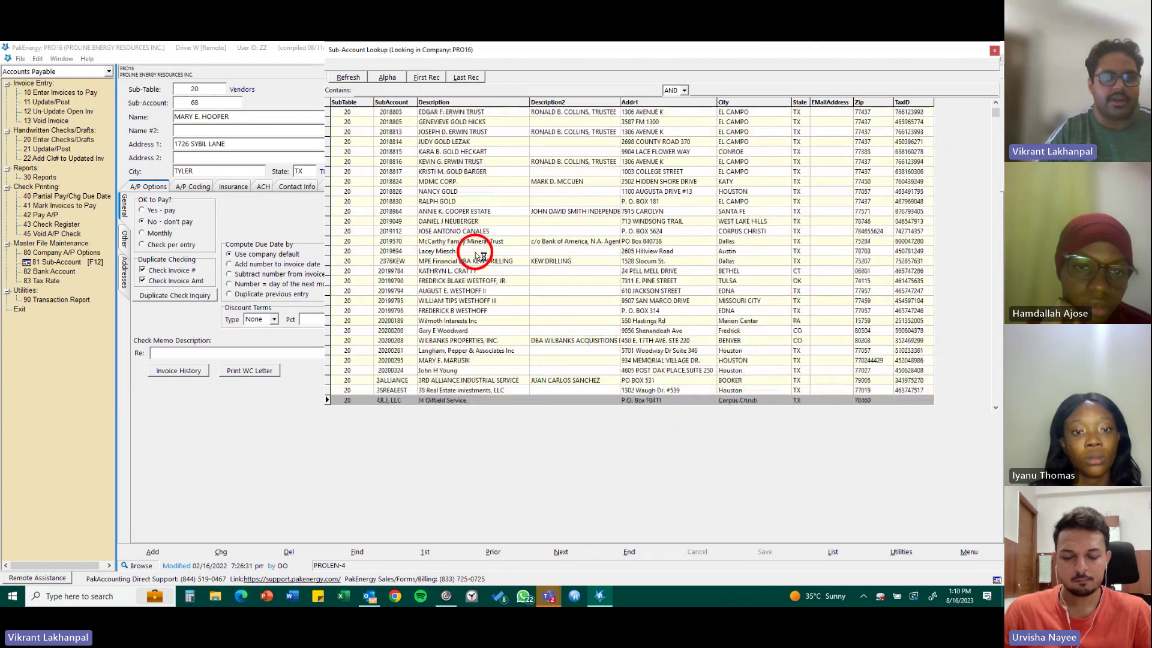
pyautogui.press('Down')
pyautogui.press('Down')
pyautogui.press('Down')
pyautogui.press('Down')
pyautogui.press('Down')
pyautogui.press('Down')
pyautogui.press('Down')
pyautogui.press('Down')
pyautogui.press('Down')
pyautogui.press('Down')
pyautogui.press('Down')
pyautogui.press('Down')
pyautogui.press('Down')
pyautogui.press('Down')
pyautogui.press('Down')
pyautogui.press('Down')
pyautogui.press('Down')
pyautogui.press('Down')
pyautogui.press('Down')
pyautogui.press('Down')
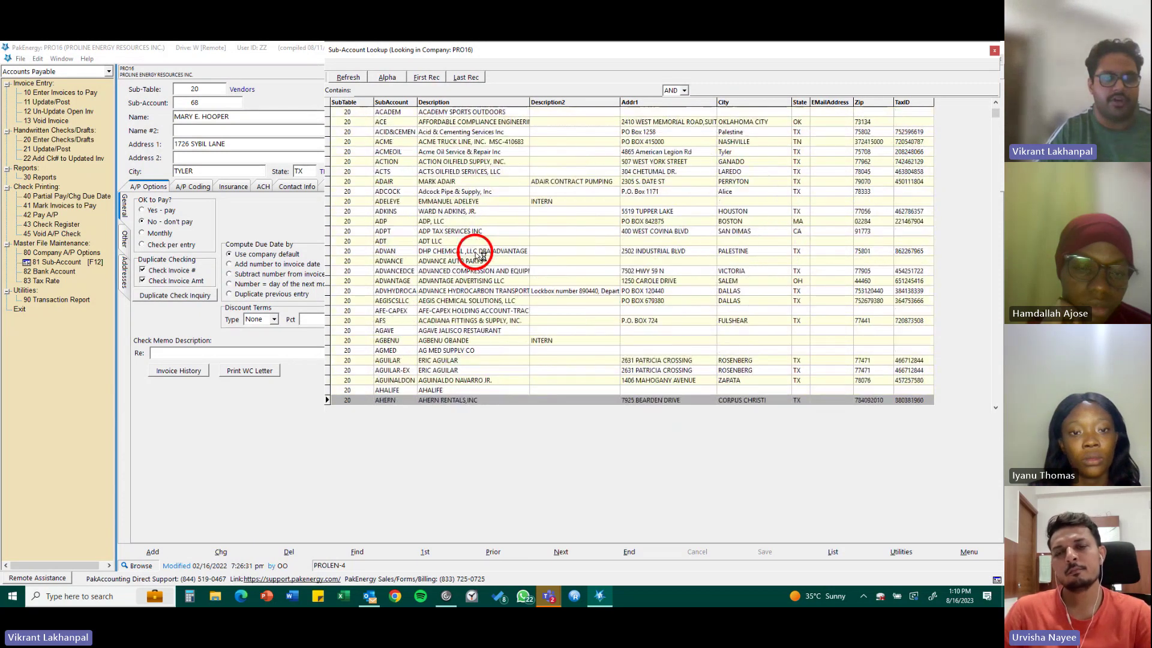
pyautogui.press('Down')
# Filter the sub-account lookup by BASIC and load the BASIC ENERGY SERVICES, LP vendor record
pyautogui.click(382, 90)
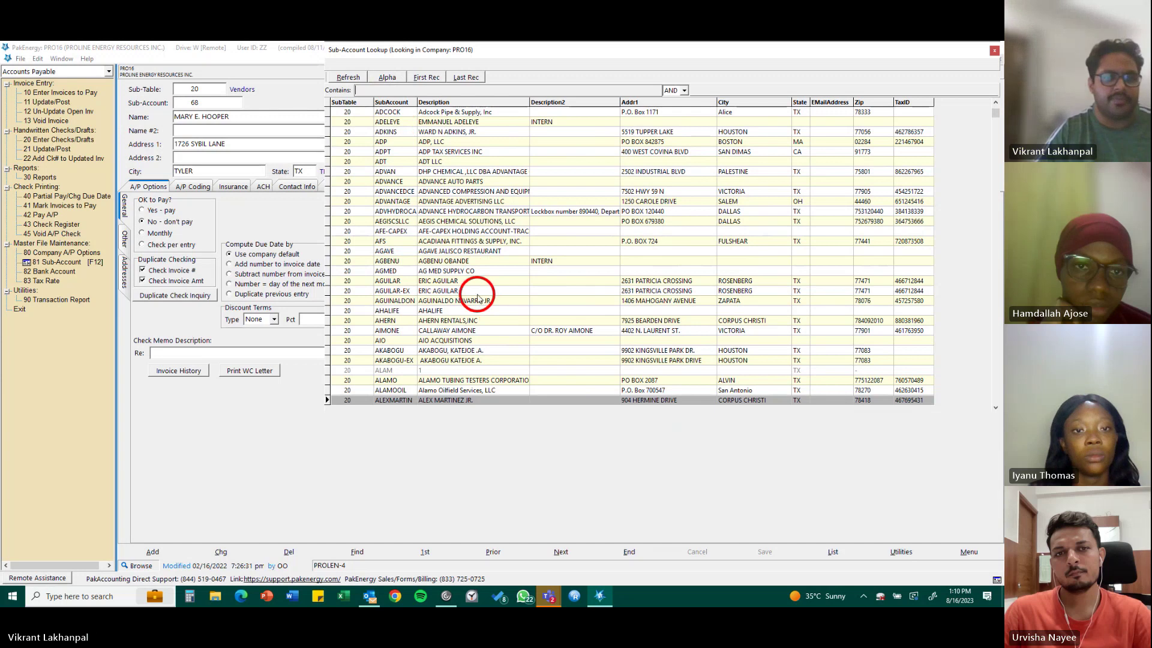
pyautogui.scroll(-5, 478, 297)
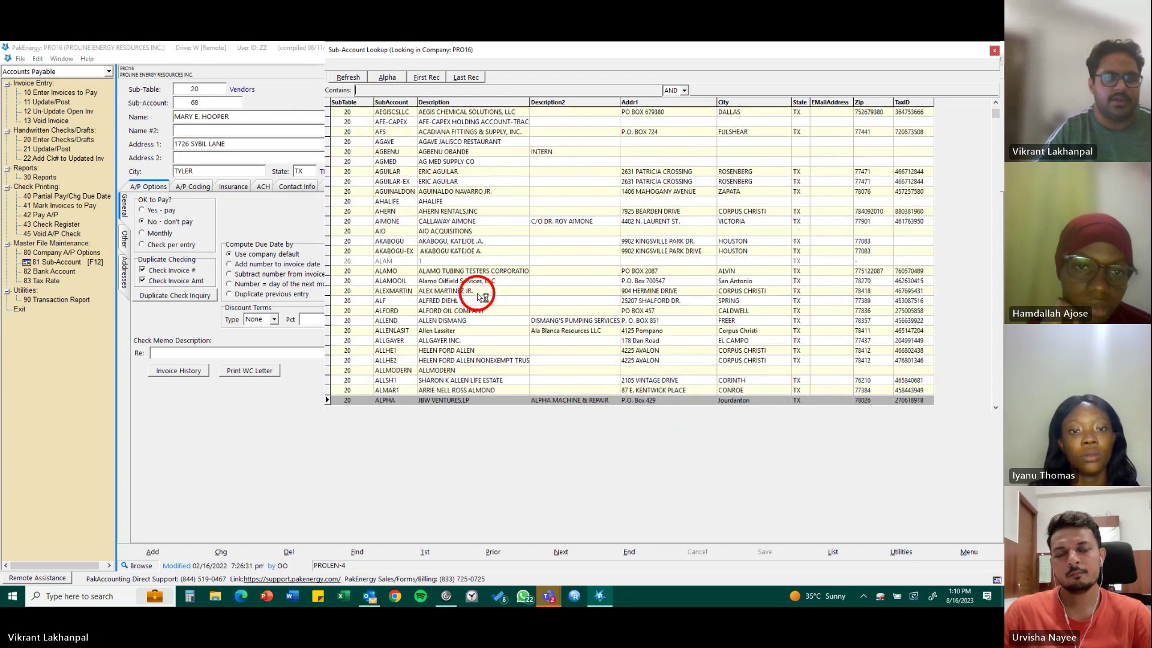
pyautogui.scroll(-2, 478, 297)
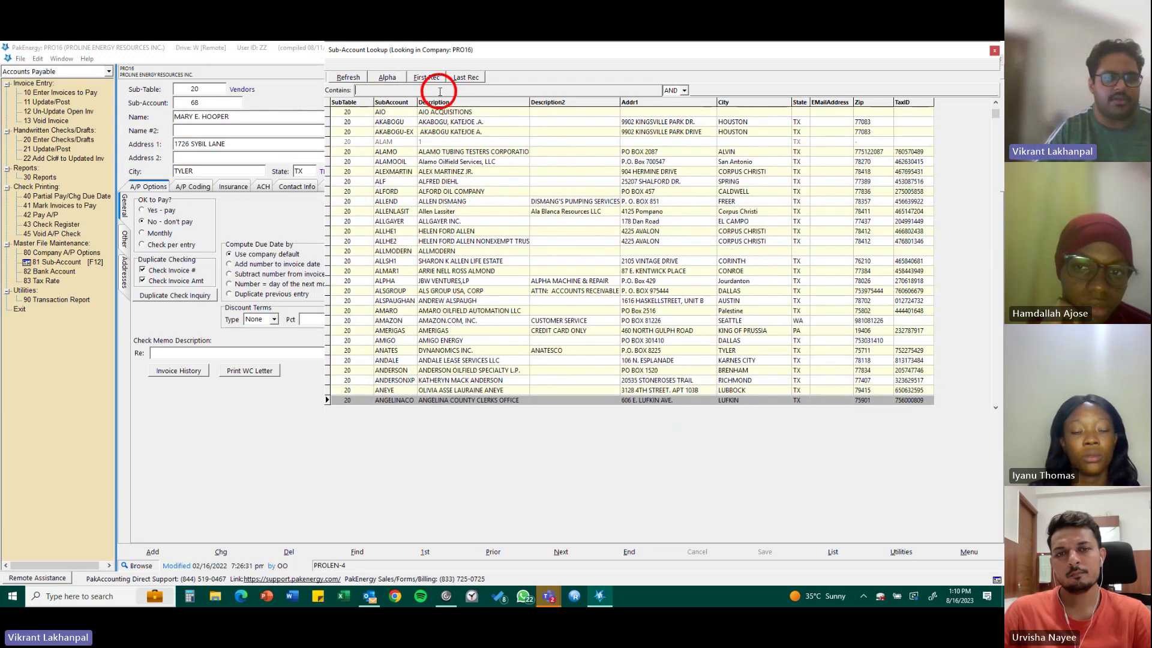
pyautogui.write('BASIC')
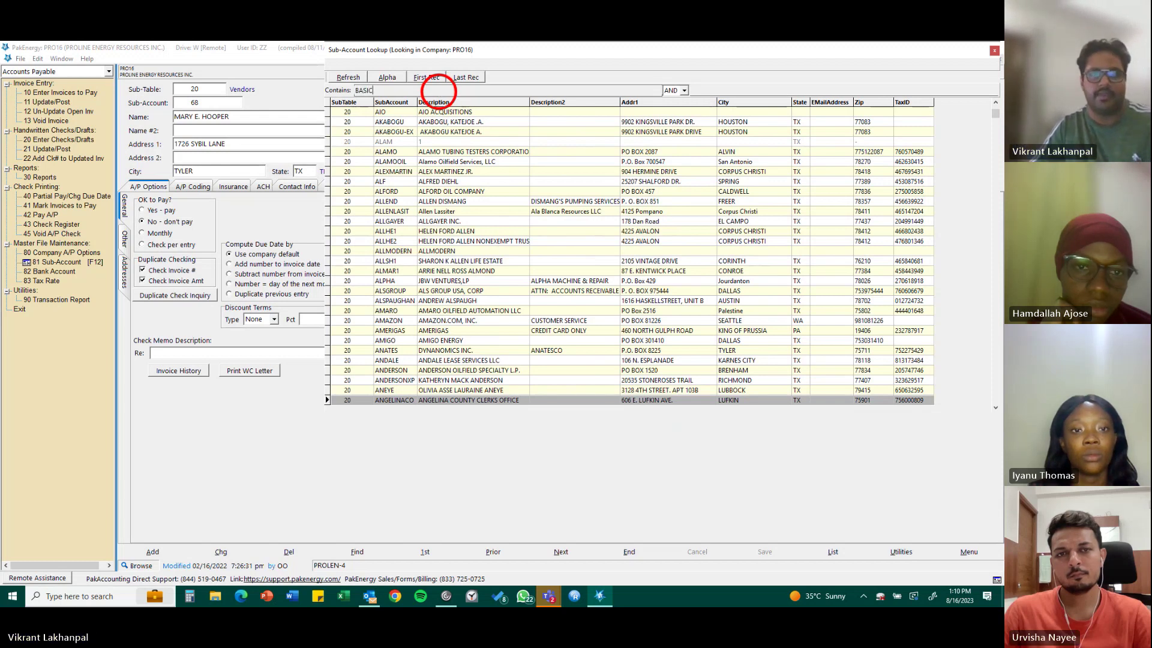
pyautogui.press('Return')
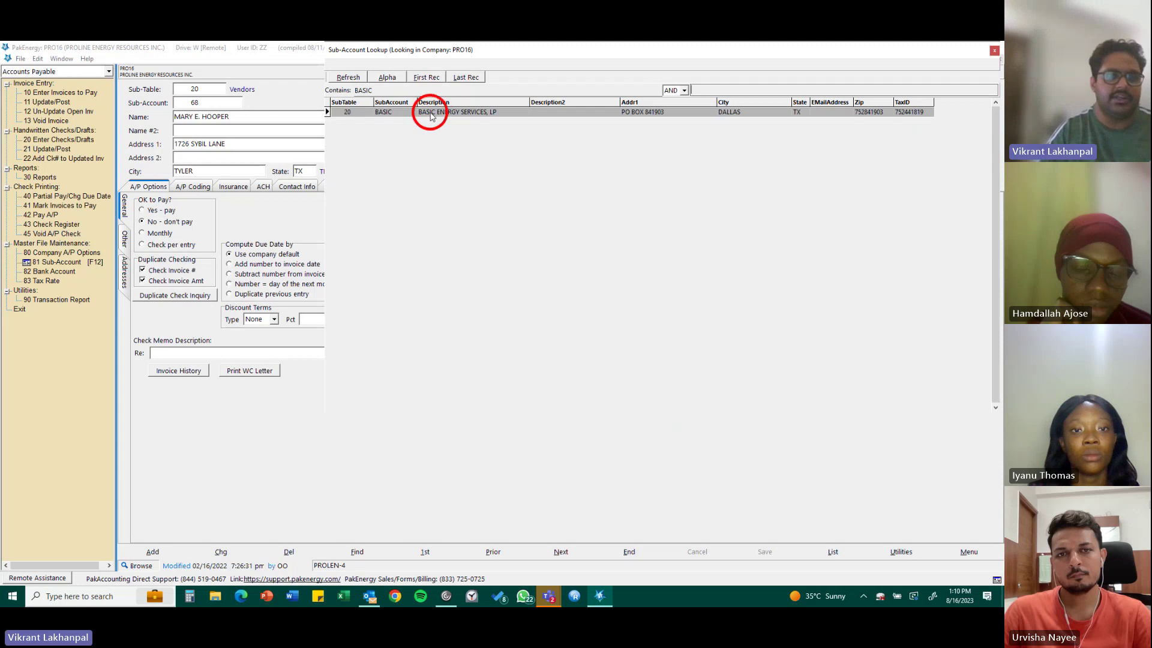
pyautogui.click(432, 116)
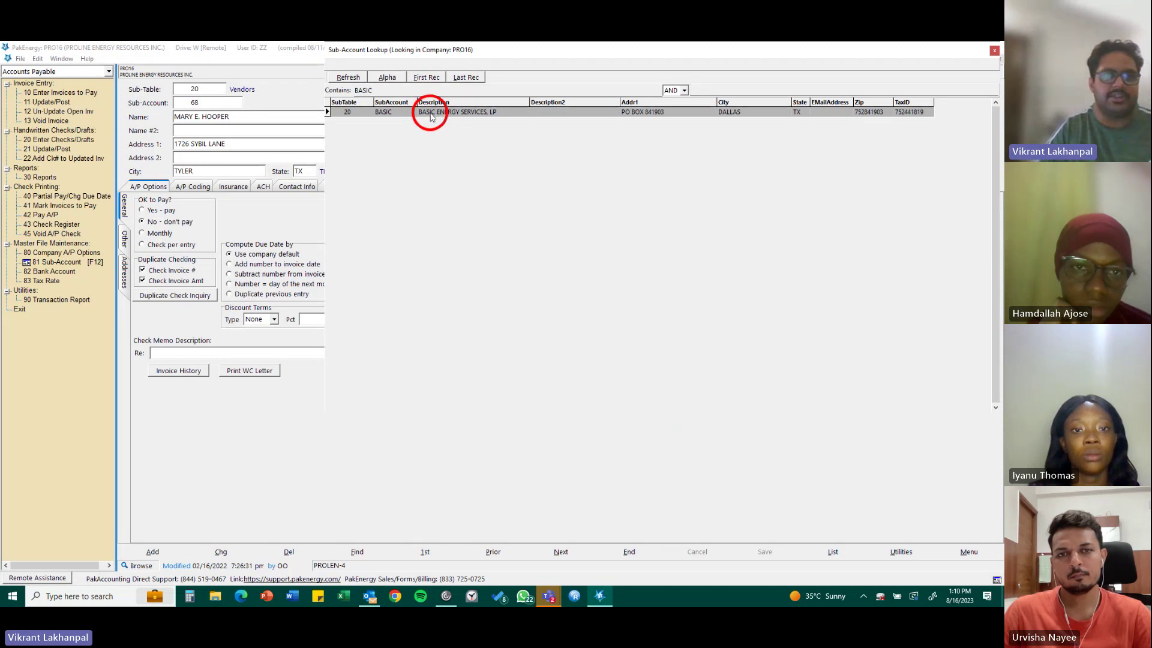
pyautogui.doubleClick(432, 116)
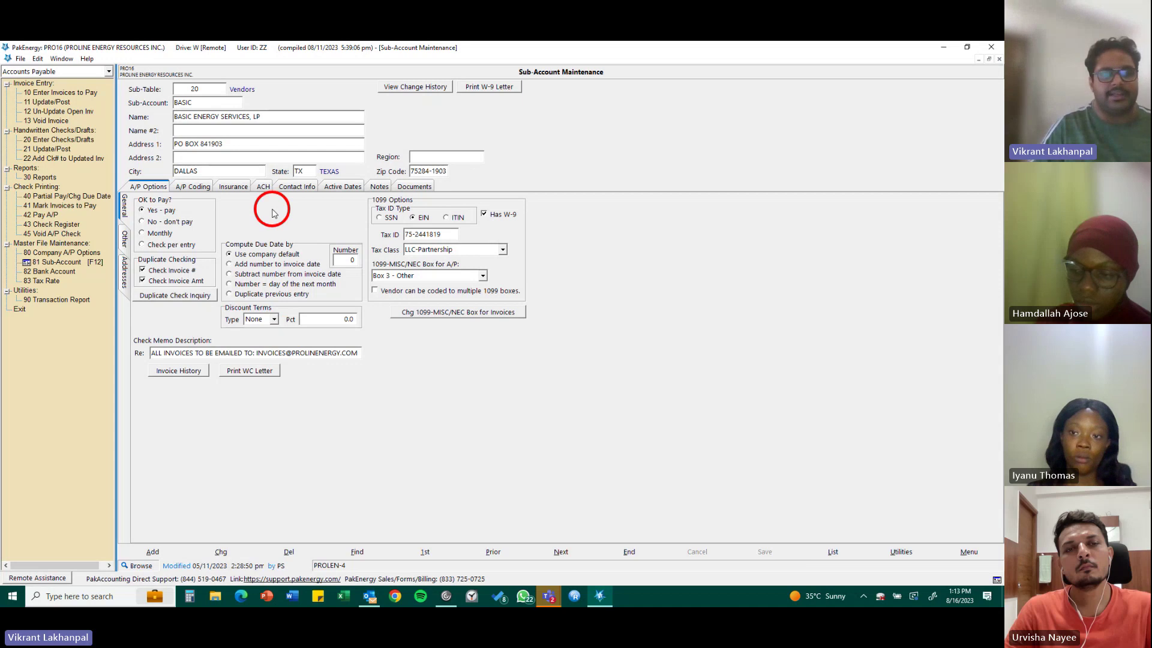
pyautogui.click(153, 553)
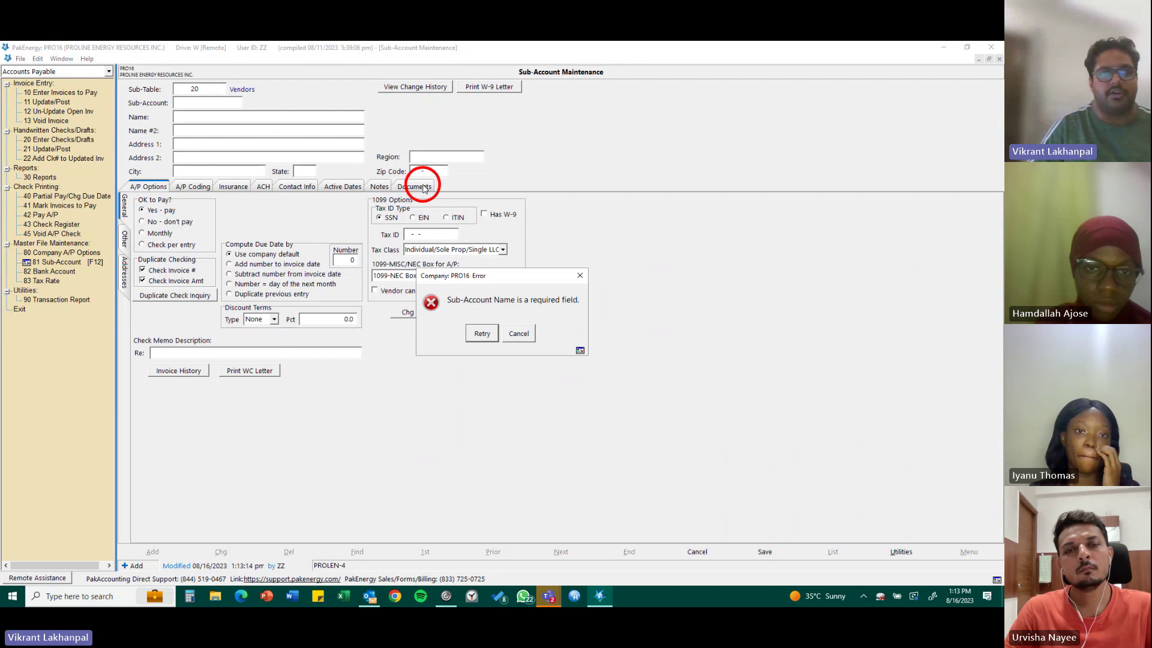
pyautogui.click(519, 333)
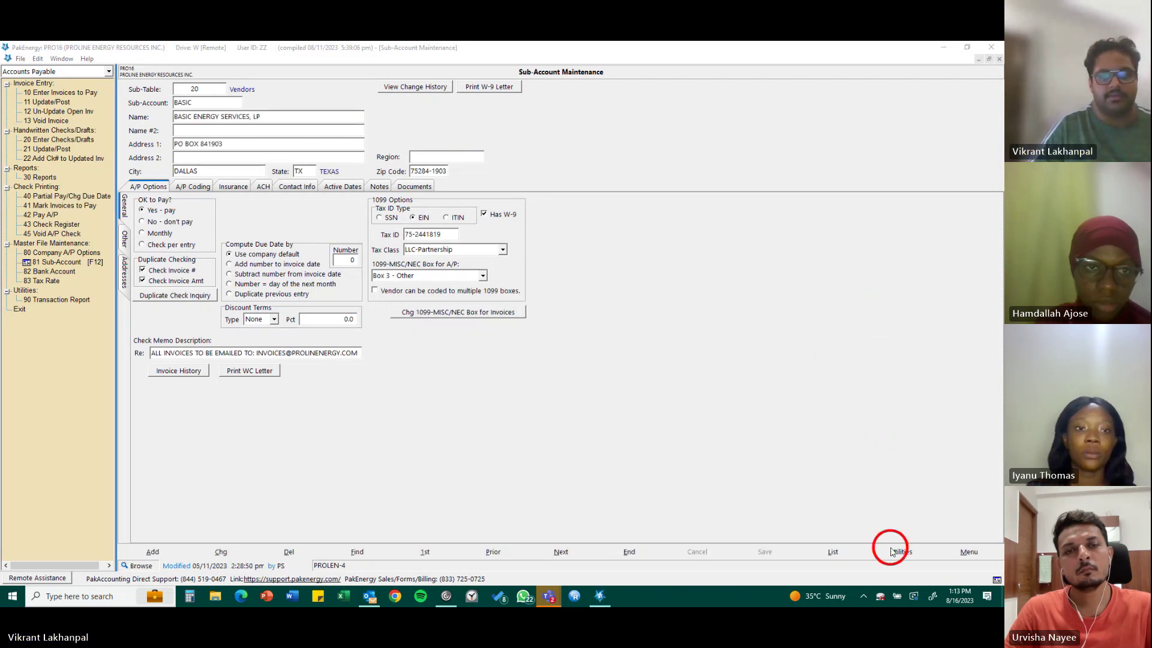
pyautogui.click(978, 553)
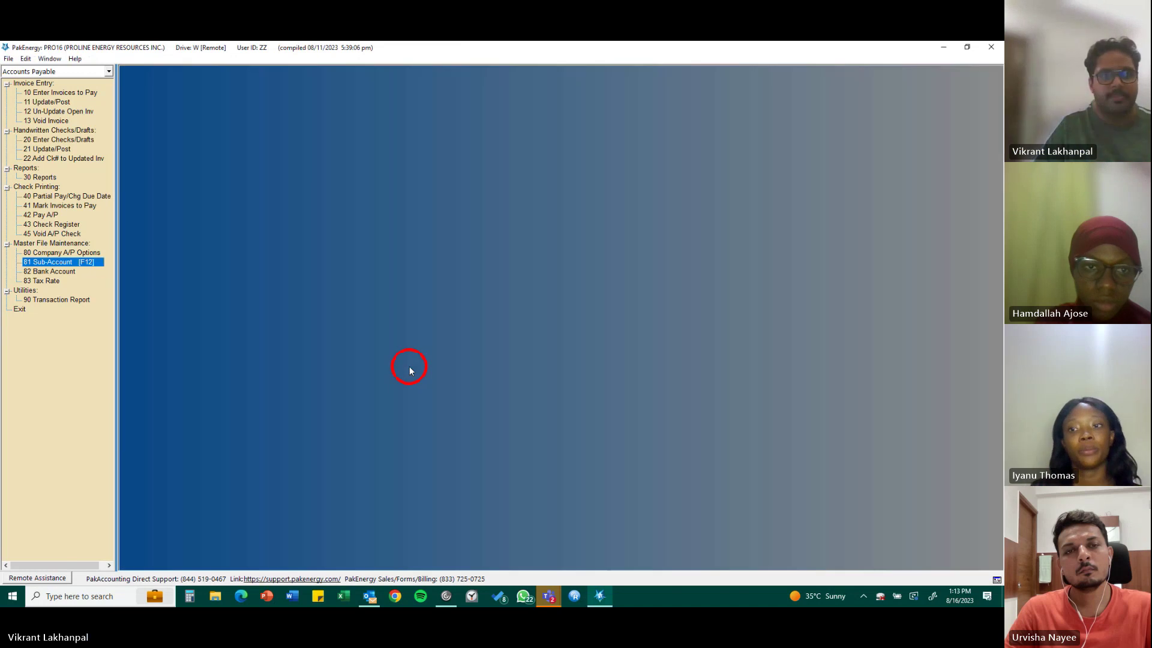
# Reopen Sub-Account maintenance, look up vendors containing BASIC, and load the BASIC ENERGY SERVICES, LP record
pyautogui.click(106, 270)
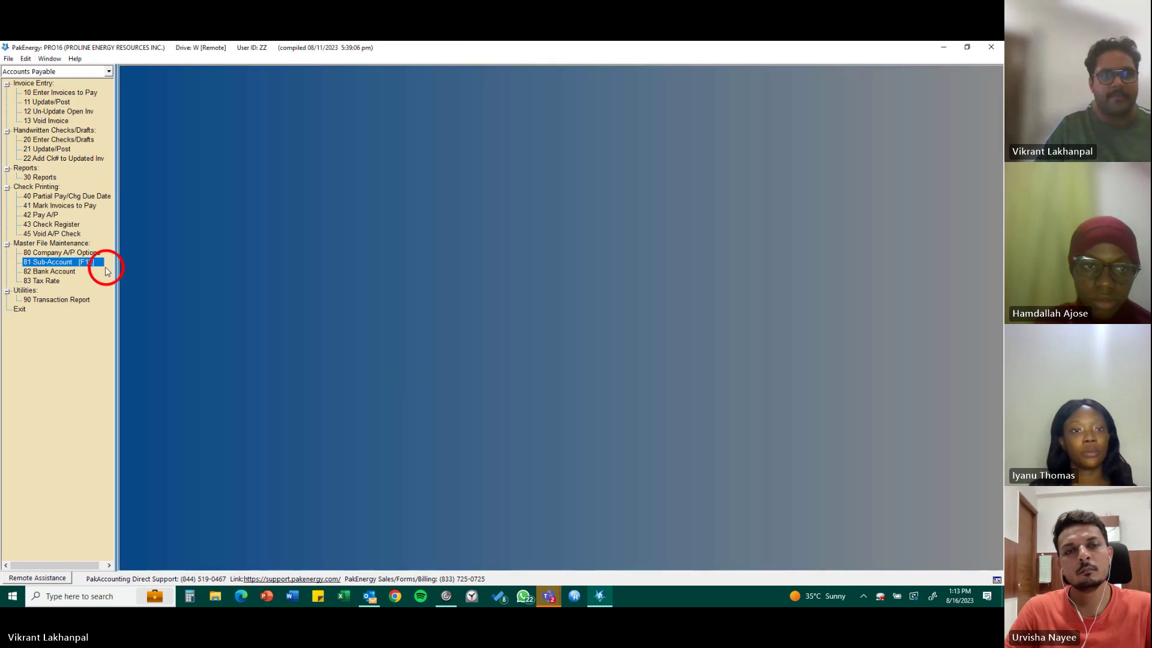
pyautogui.doubleClick(63, 262)
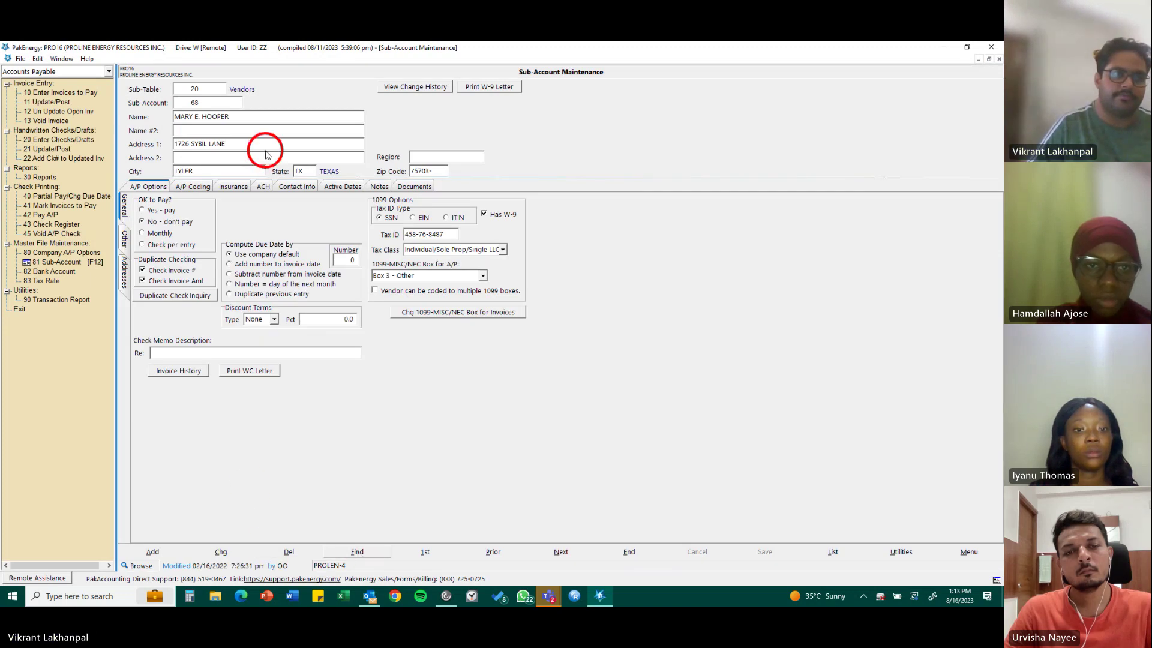
pyautogui.click(357, 549)
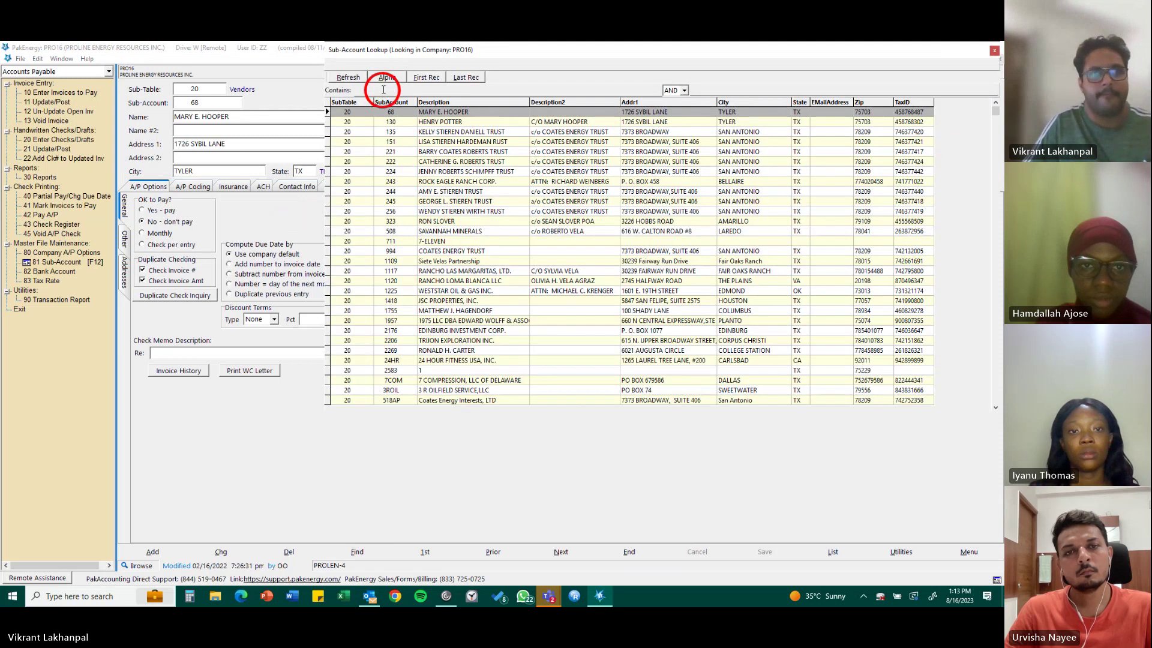
pyautogui.click(384, 89)
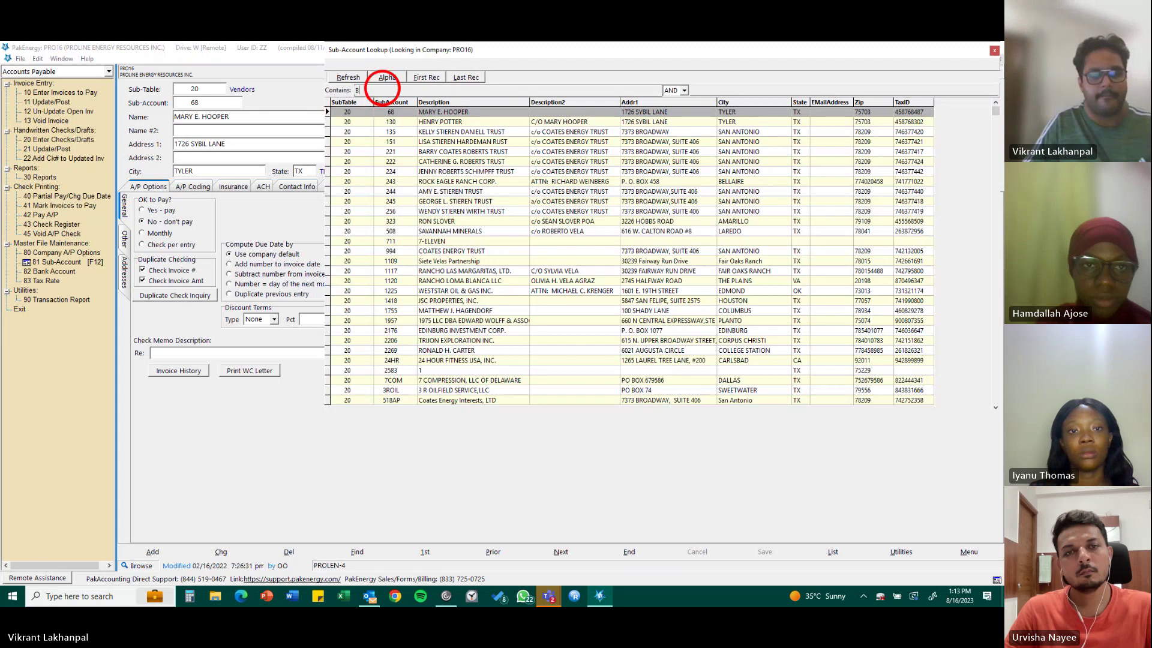
pyautogui.write('BASIC')
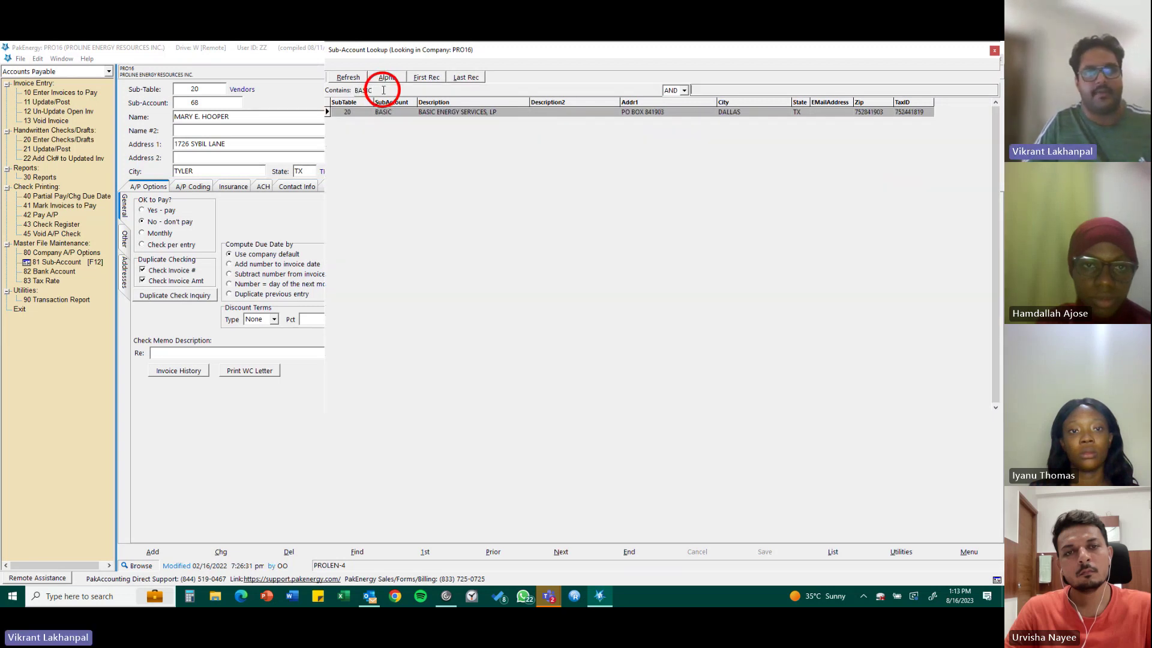
pyautogui.doubleClick(418, 113)
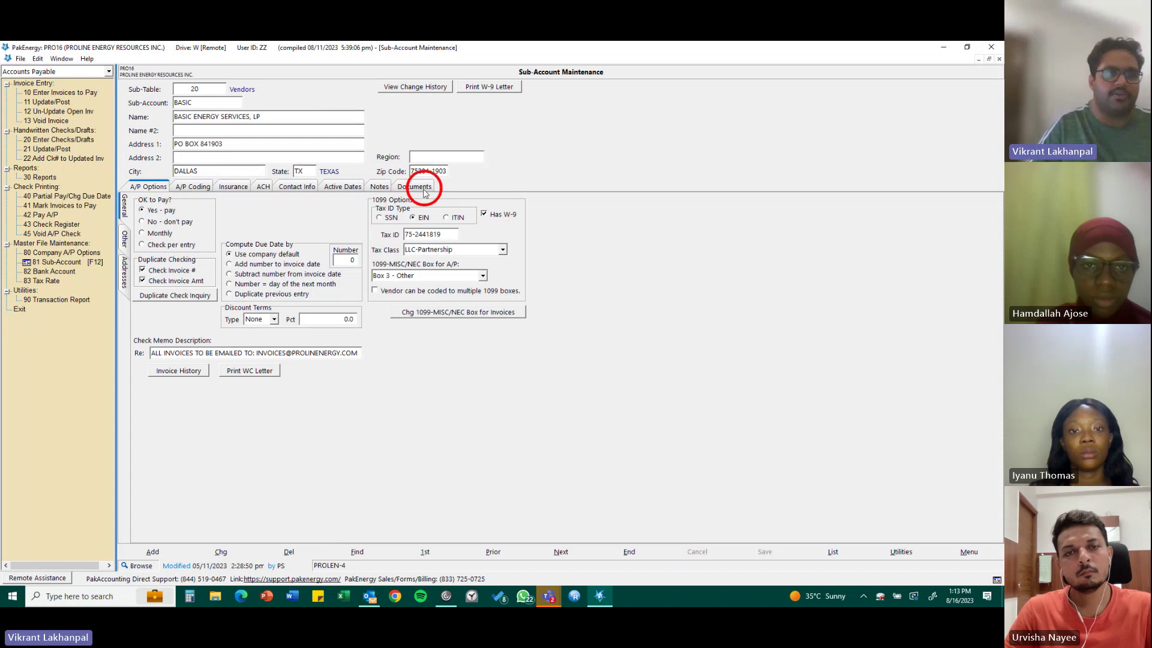
# View the COI -7/27/18 insurance certificate from the vendor's attached documents and read through the scanned page
pyautogui.click(425, 188)
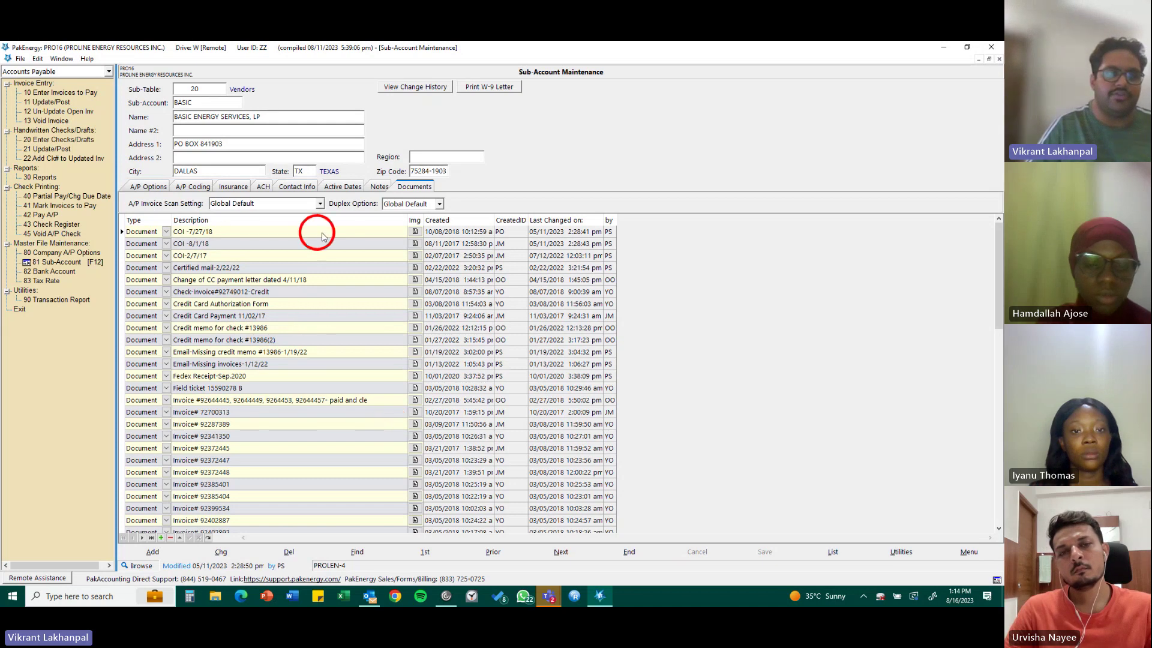
pyautogui.click(416, 232)
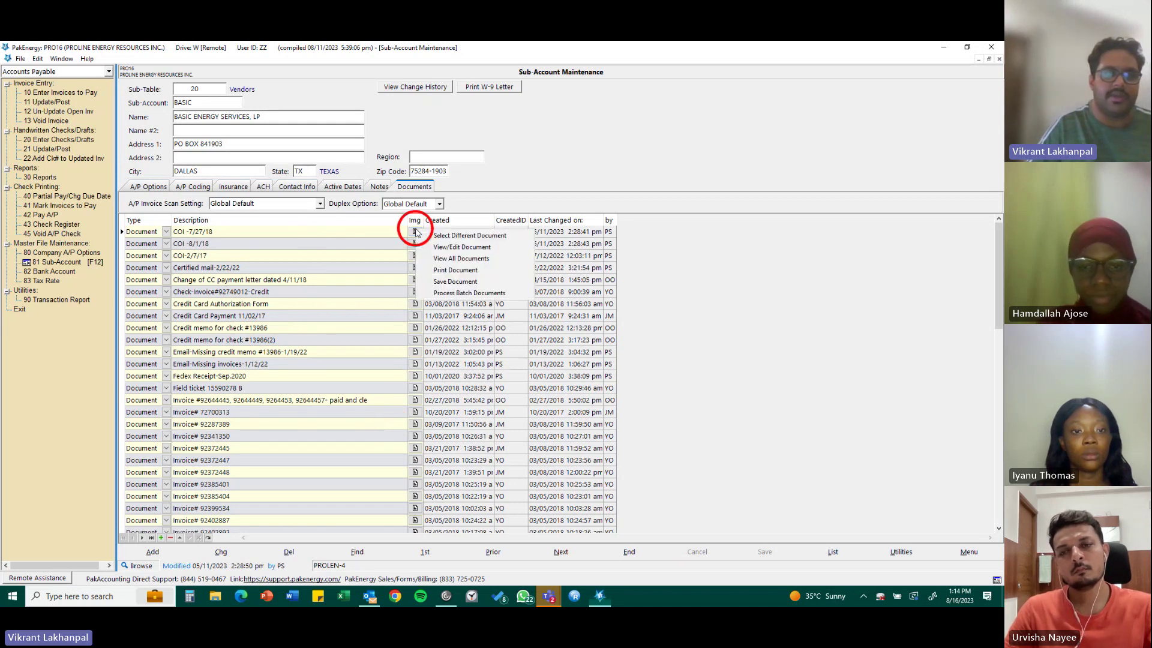
pyautogui.click(497, 258)
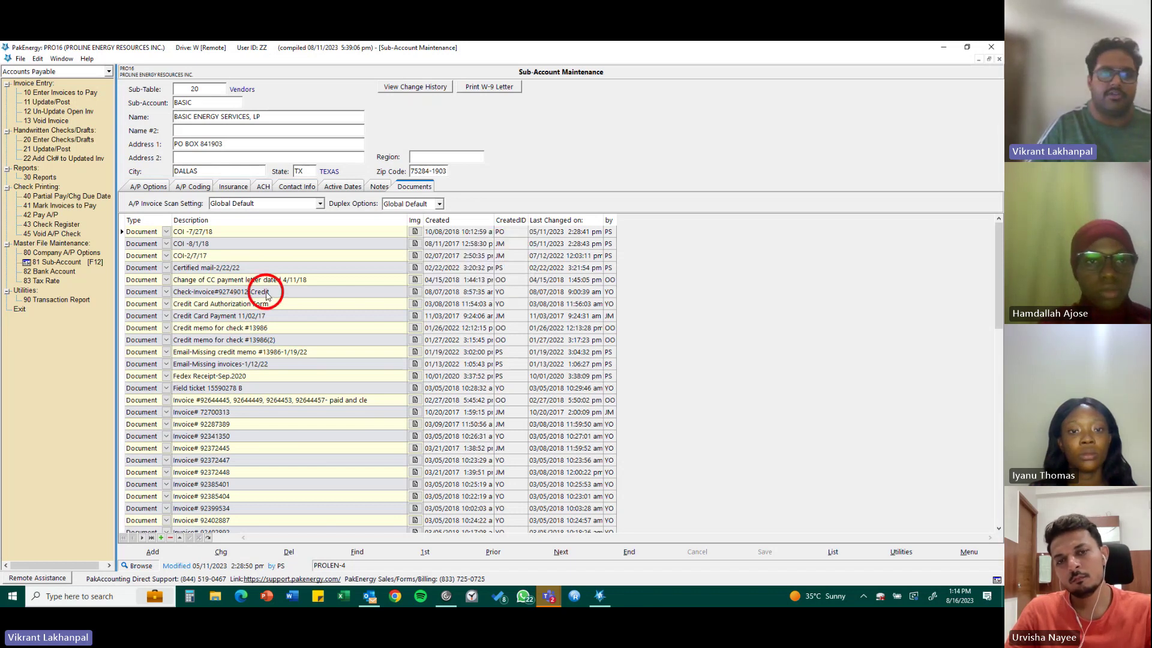
pyautogui.doubleClick(266, 292)
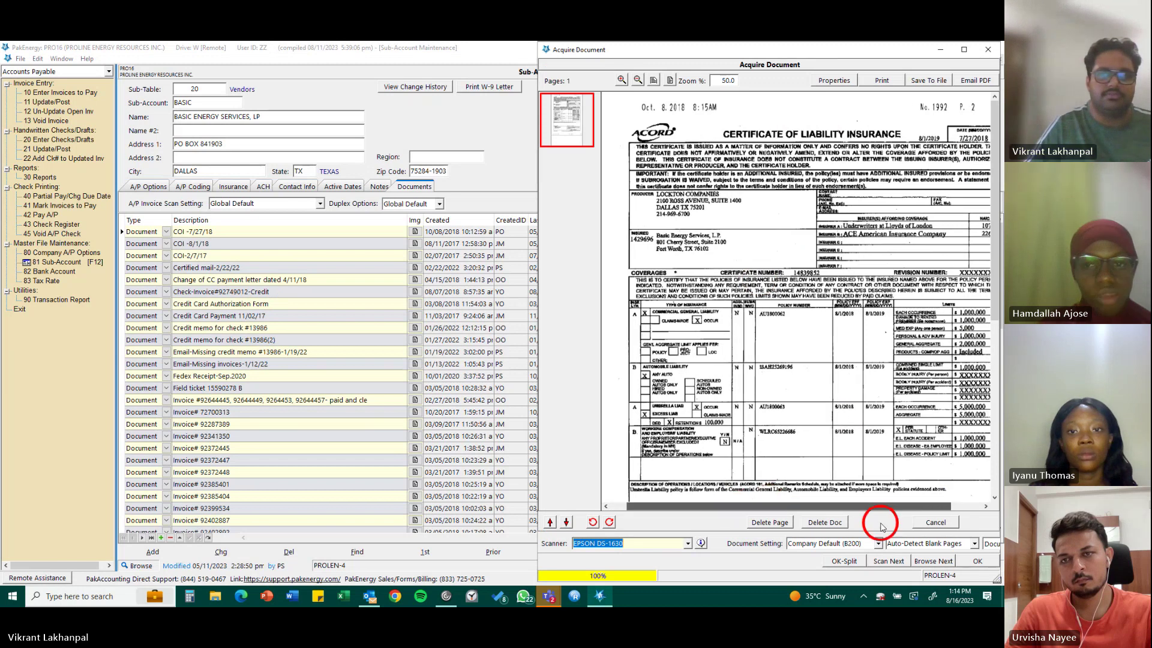
pyautogui.scroll(-2, 673, 192)
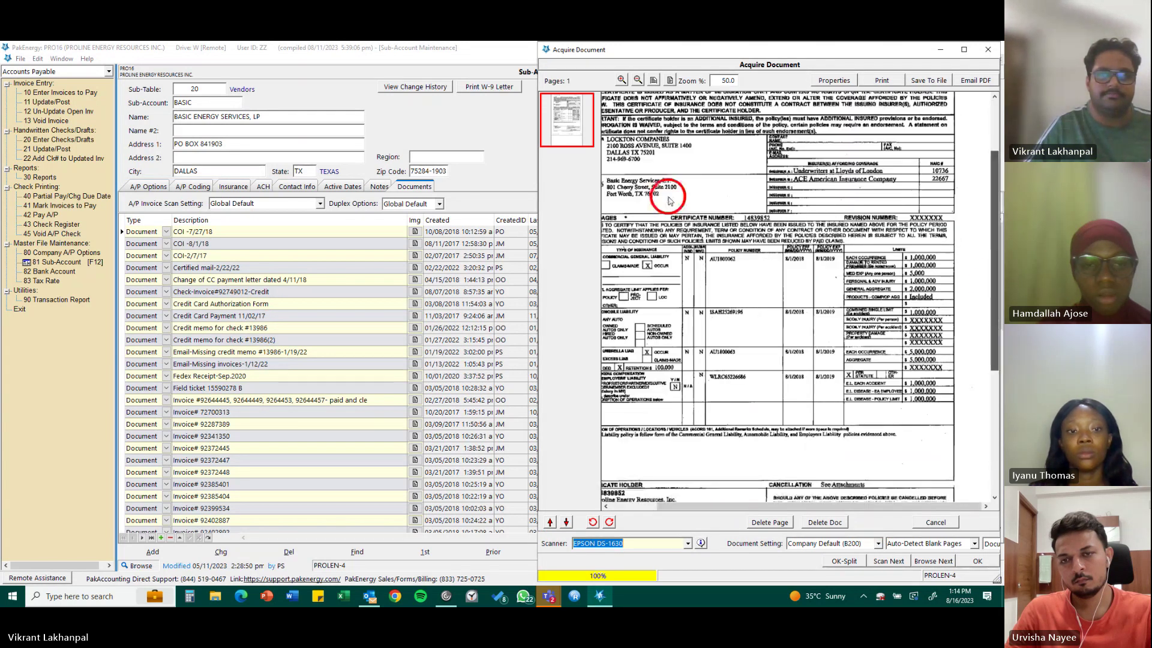
pyautogui.scroll(-2, 670, 200)
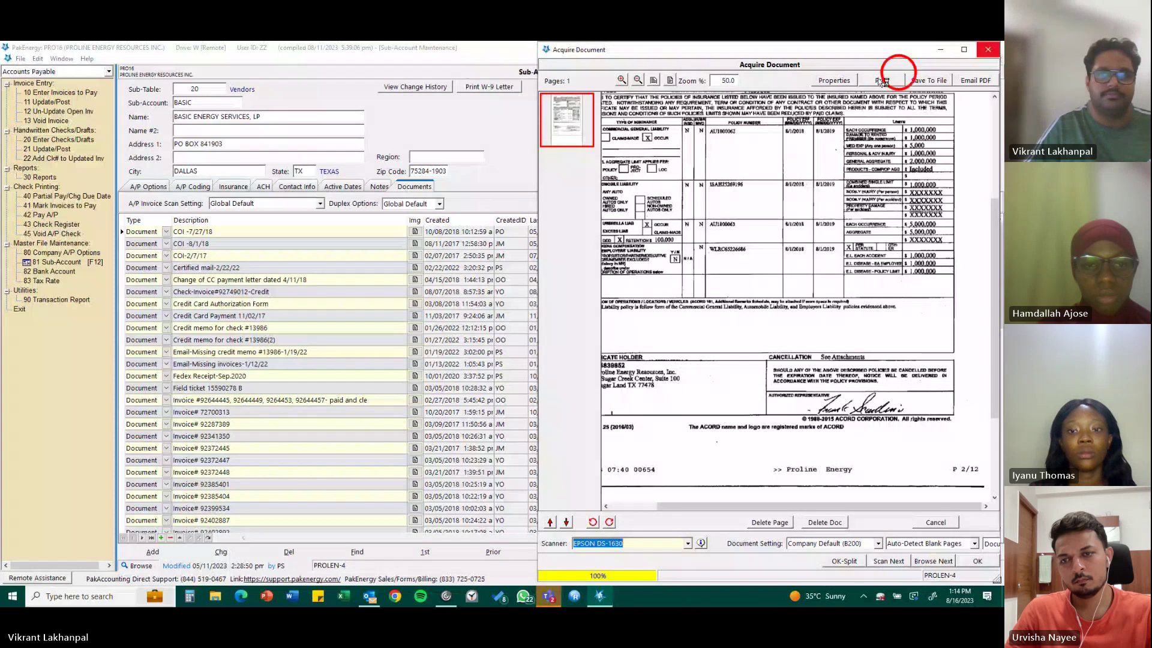
# Close the scanned certificate, read the vendor's notes, and start a blank new note entry
pyautogui.click(428, 194)
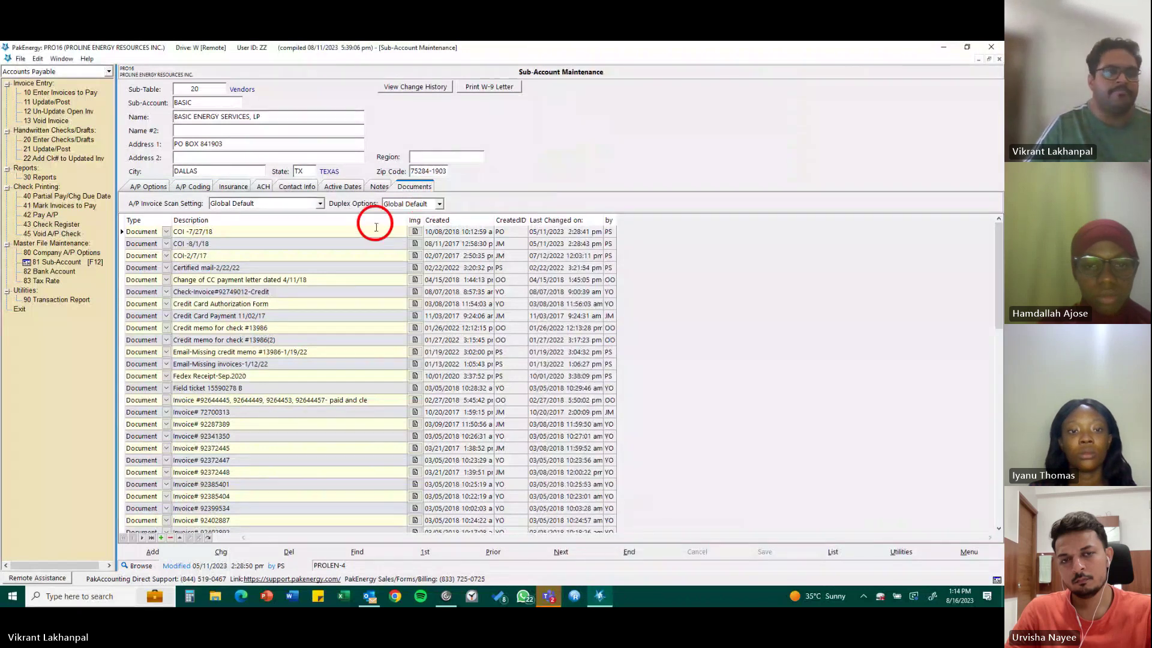
pyautogui.click(378, 187)
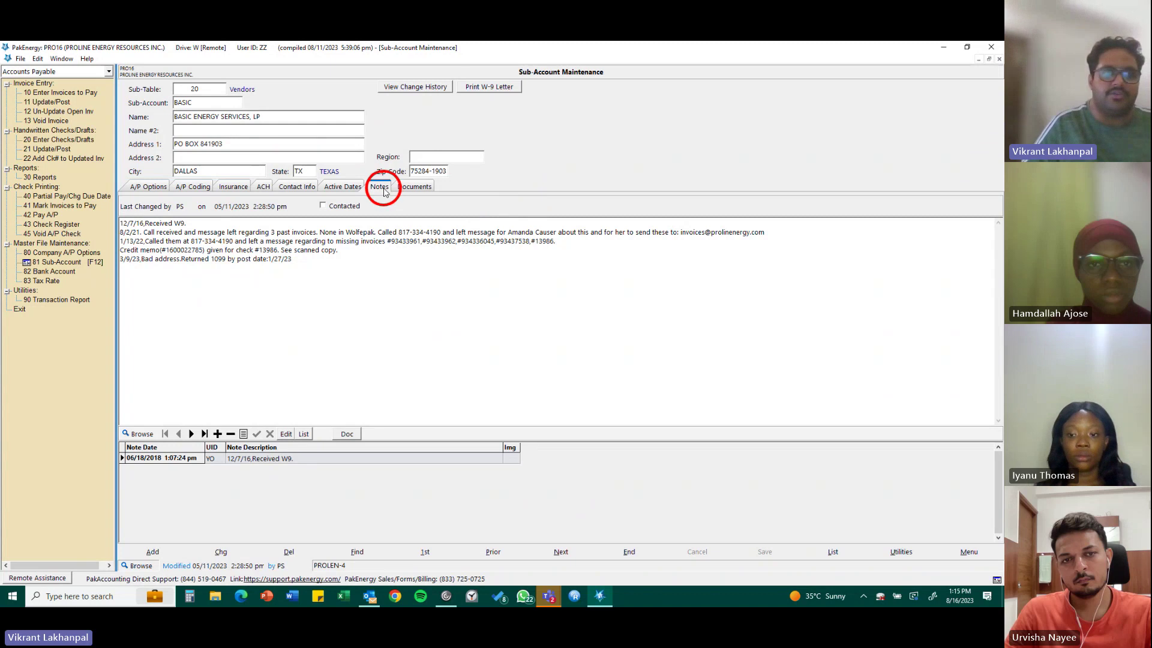
pyautogui.click(217, 434)
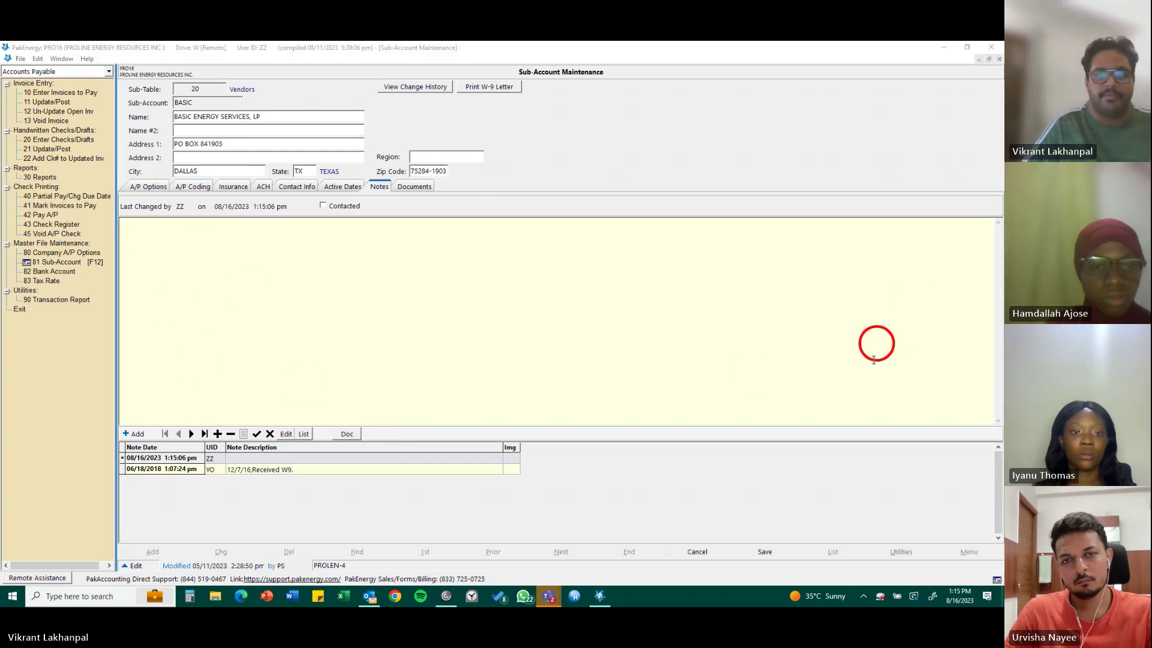
# Review the vendor's A/P coding, ACH and contact information settings
pyautogui.click(139, 189)
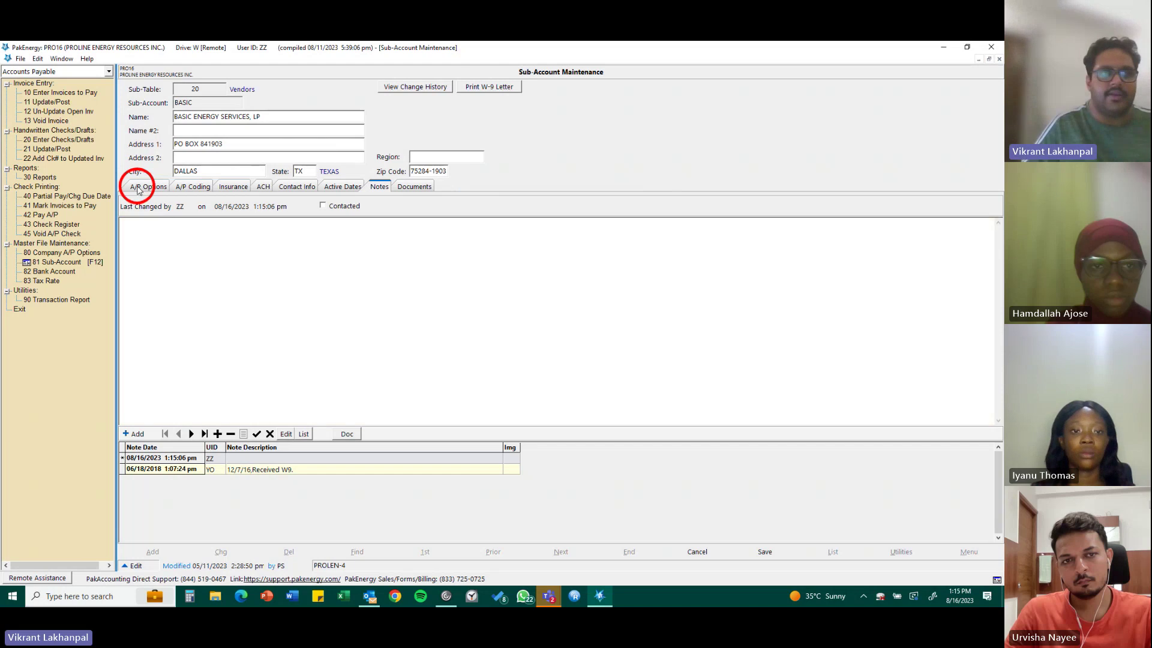
pyautogui.click(198, 188)
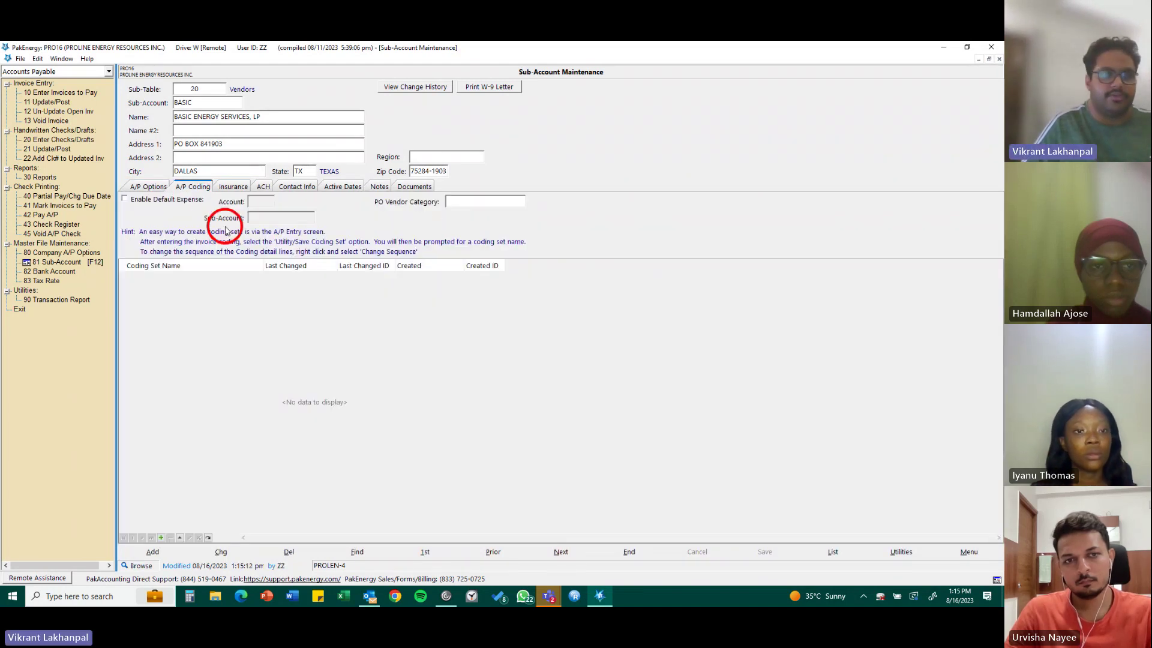
pyautogui.click(264, 187)
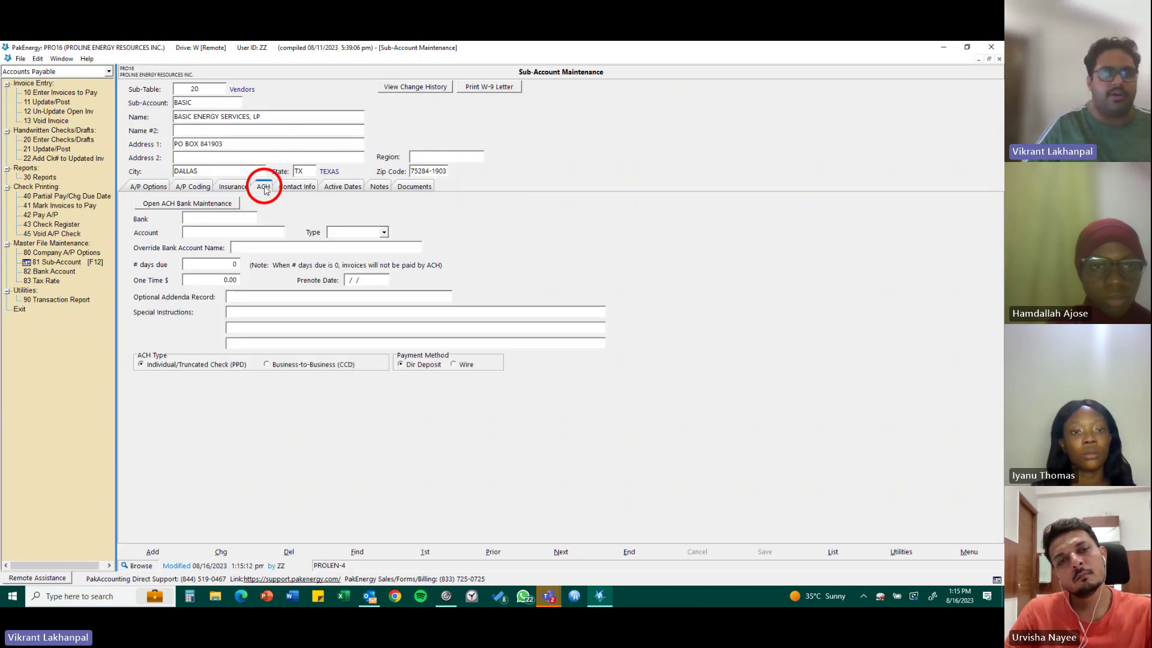
pyautogui.click(297, 187)
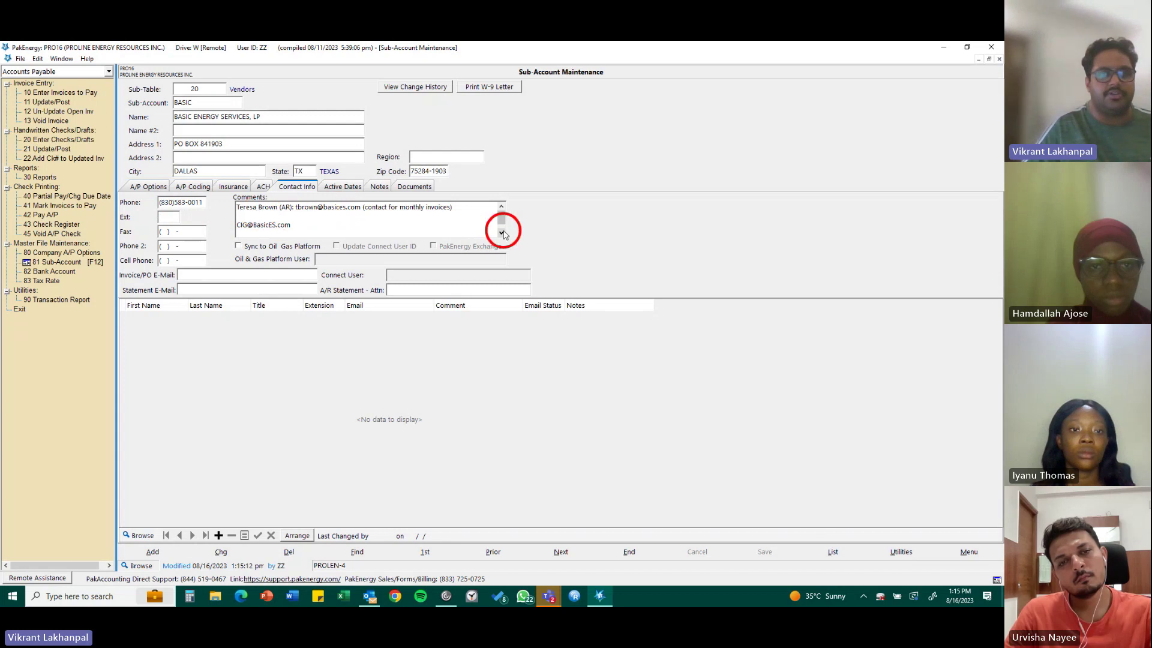
# Open the vendor's invoice history from its A/P options and look through the listed invoices
pyautogui.click(148, 186)
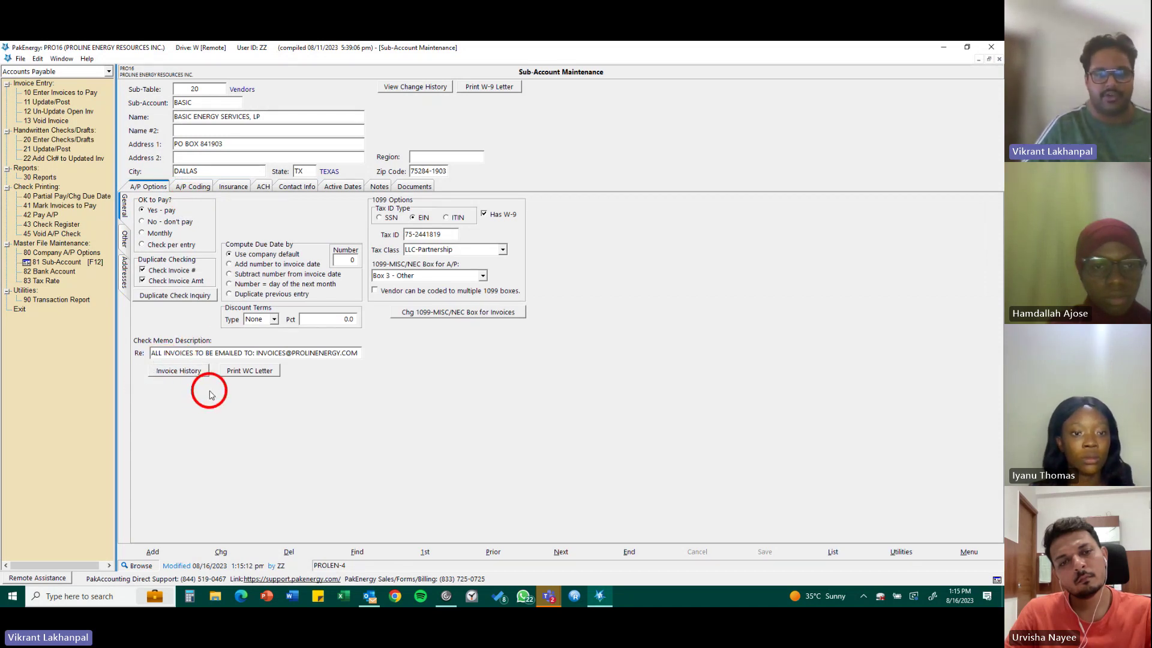
pyautogui.click(186, 372)
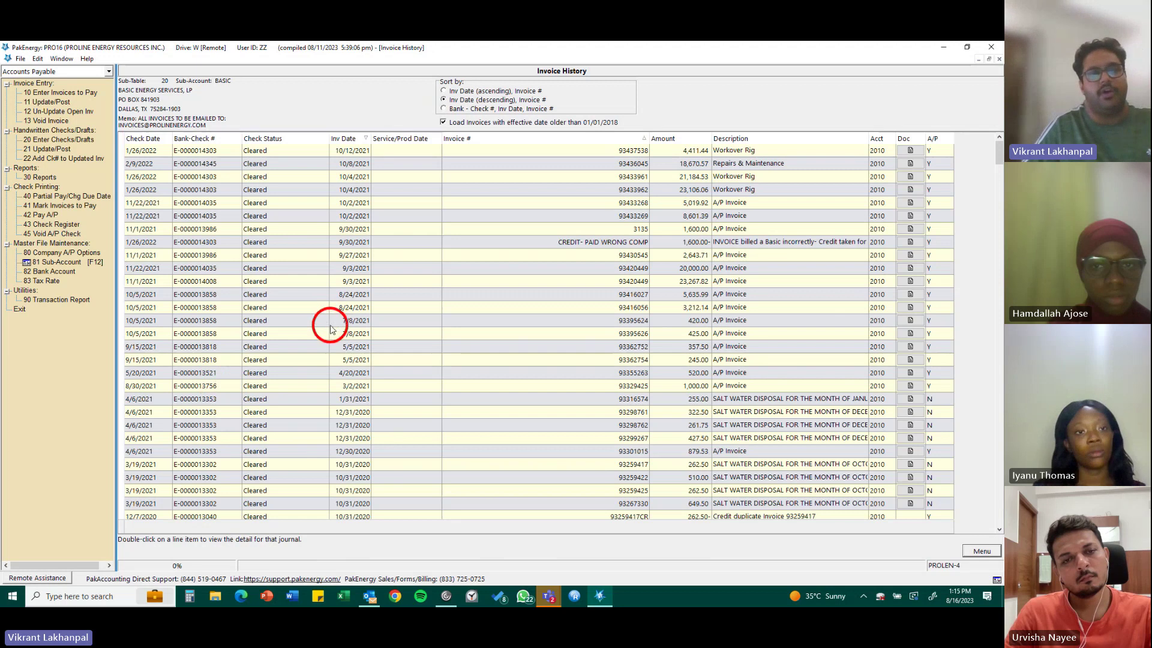
pyautogui.scroll(-7, 331, 329)
pyautogui.scroll(-20, 331, 329)
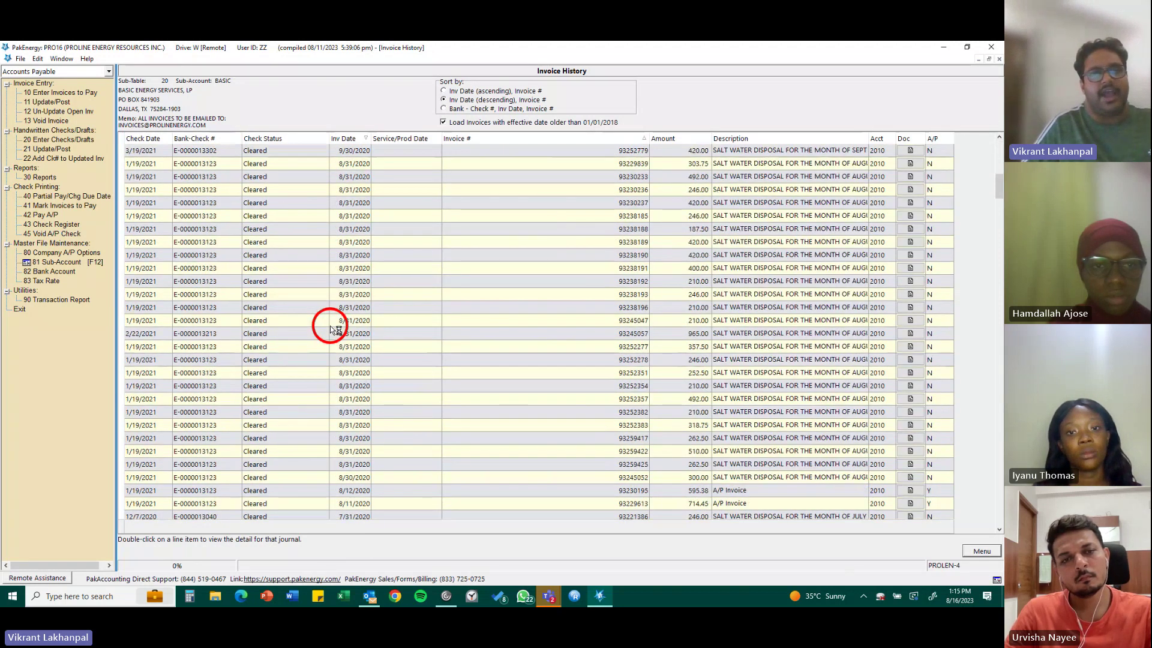
pyautogui.scroll(12, 332, 329)
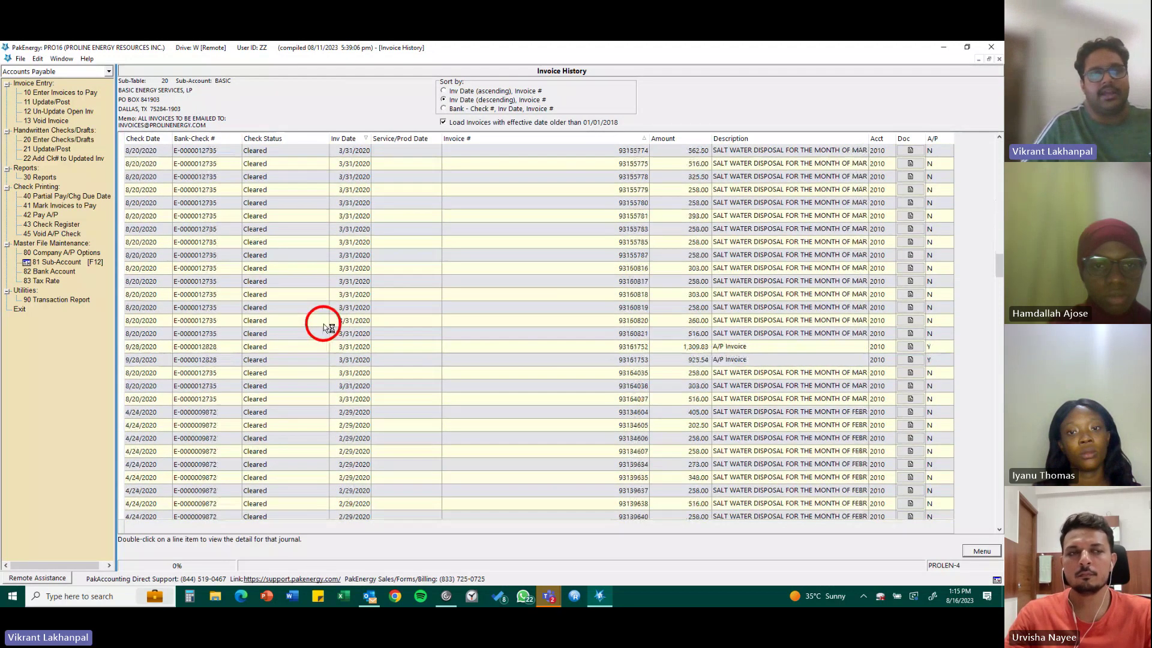
# View the scanned document of the Workover Rig invoice dated 10/12/2021, and close it
pyautogui.scroll(15, 329, 328)
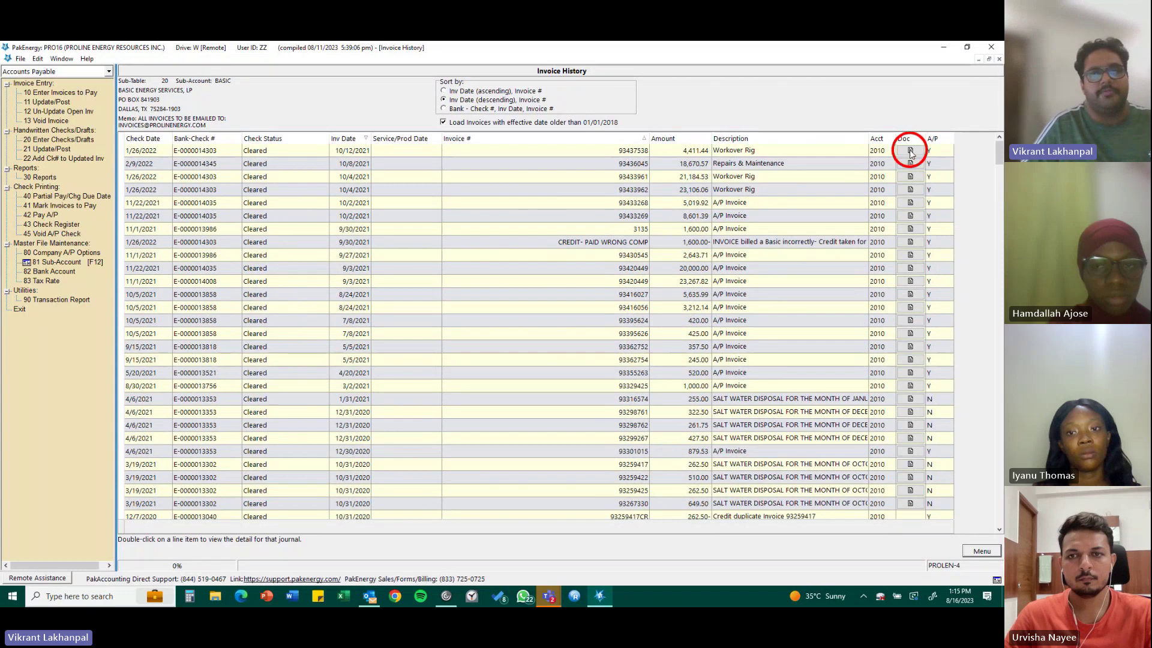
pyautogui.click(909, 151)
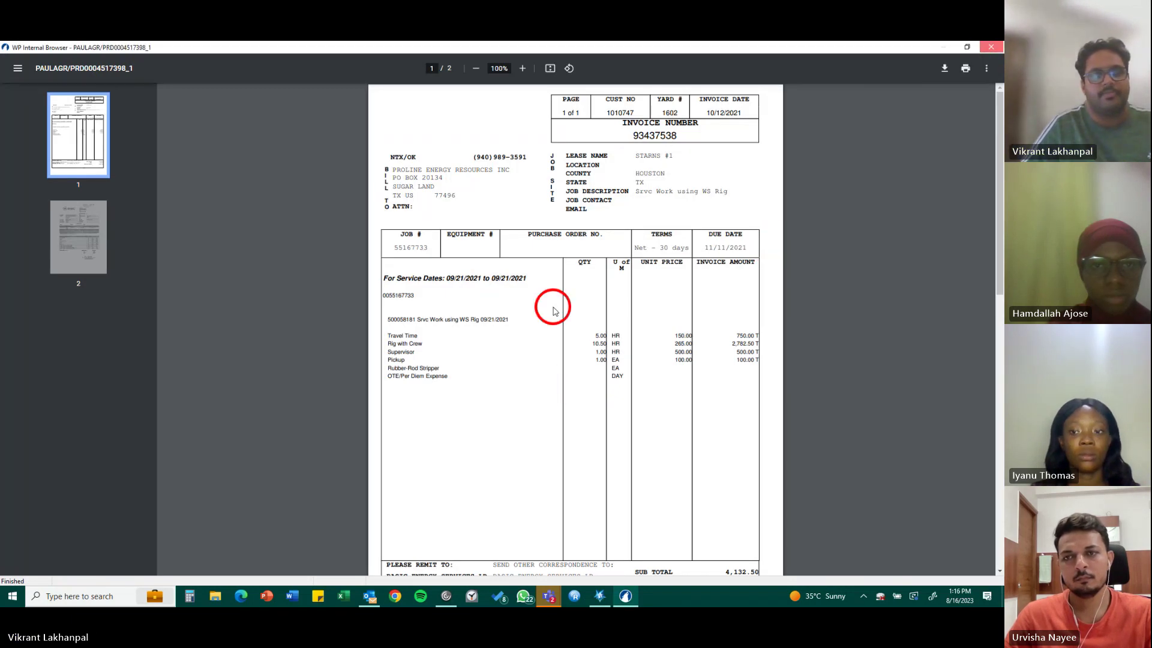
pyautogui.hotkey('alt', 'F4')
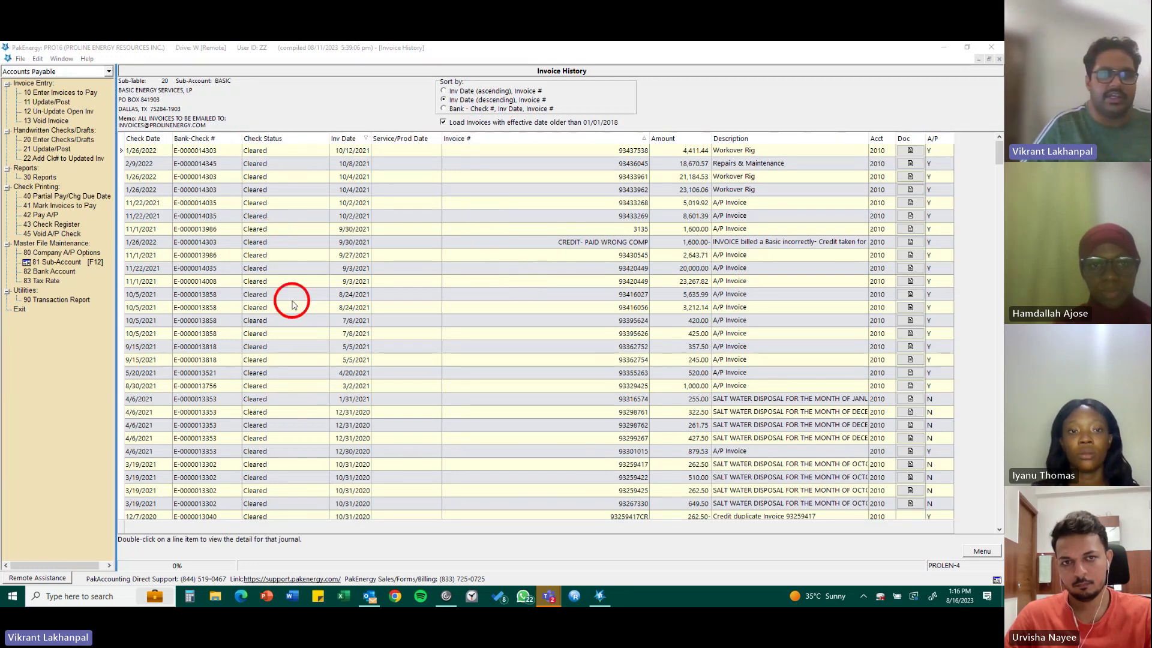
# Examine the older entries in the invoice history for check dates, statuses and amounts, and return to the vendor record
pyautogui.scroll(-15, 294, 313)
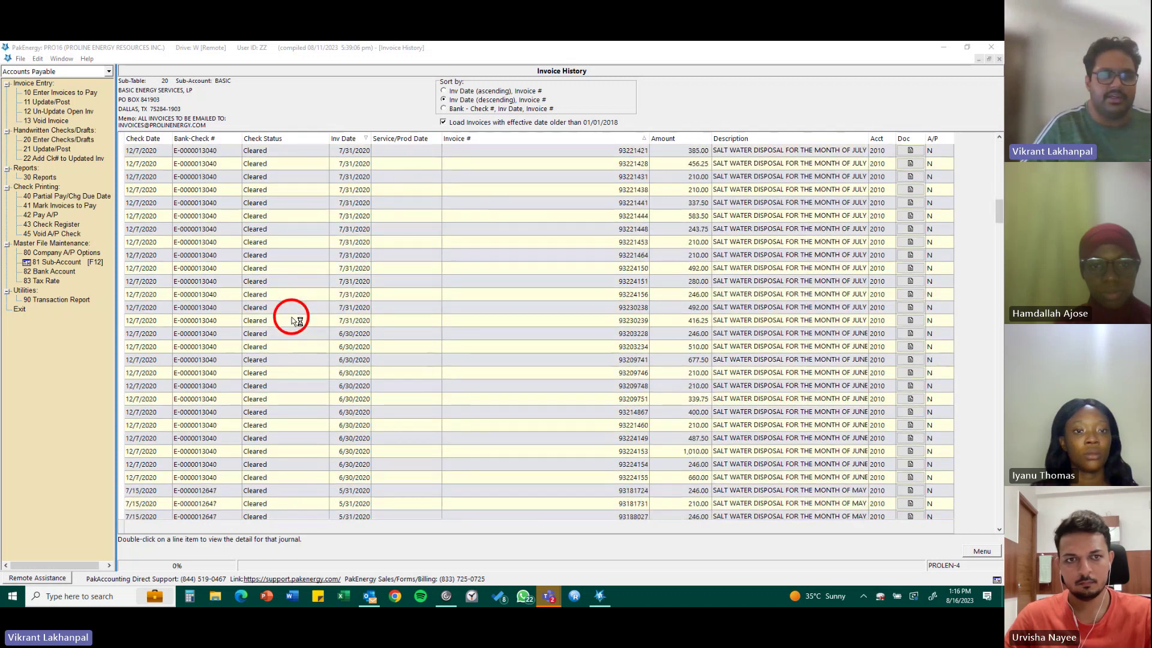
pyautogui.scroll(-9, 294, 320)
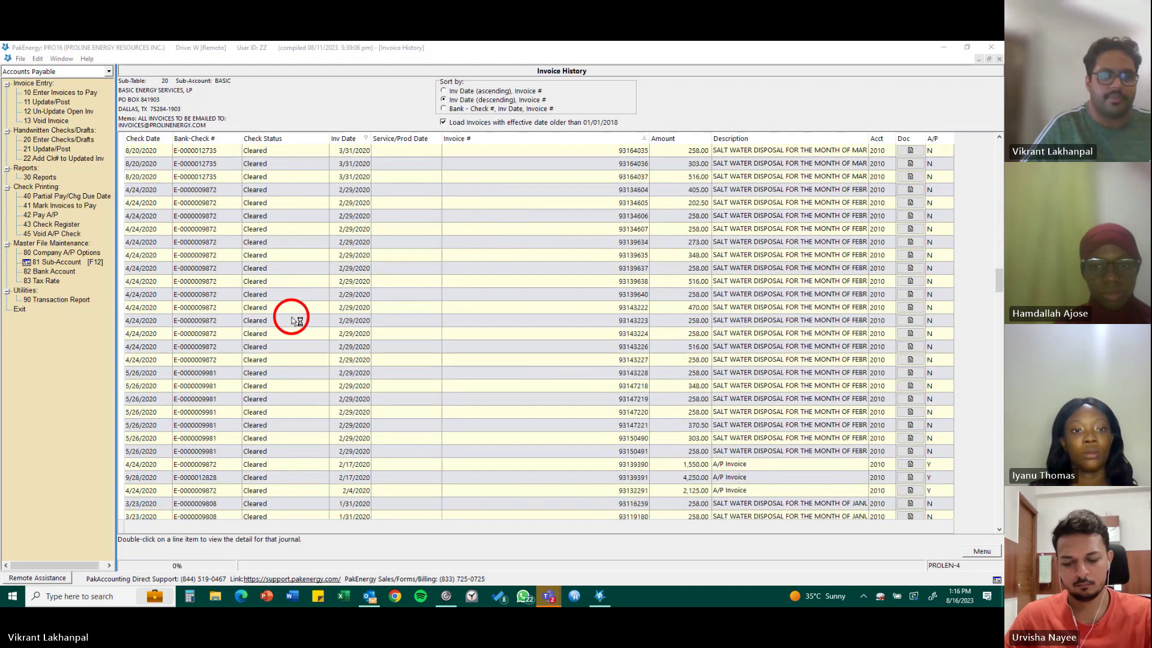
pyautogui.scroll(-10, 297, 317)
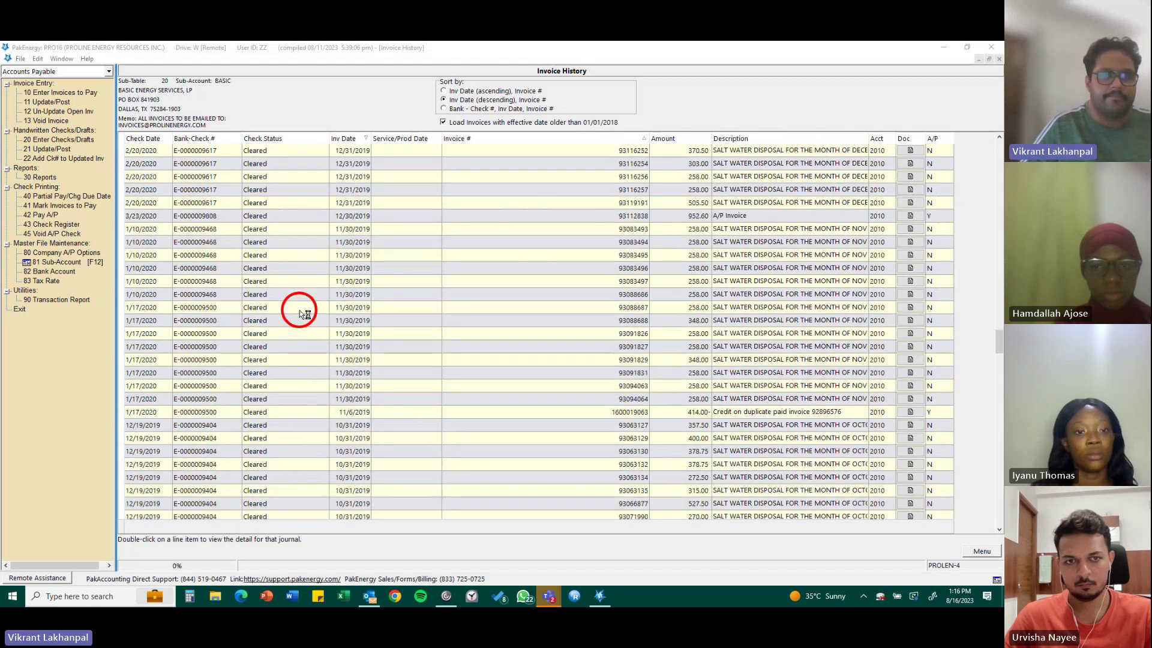
pyautogui.scroll(-10, 300, 313)
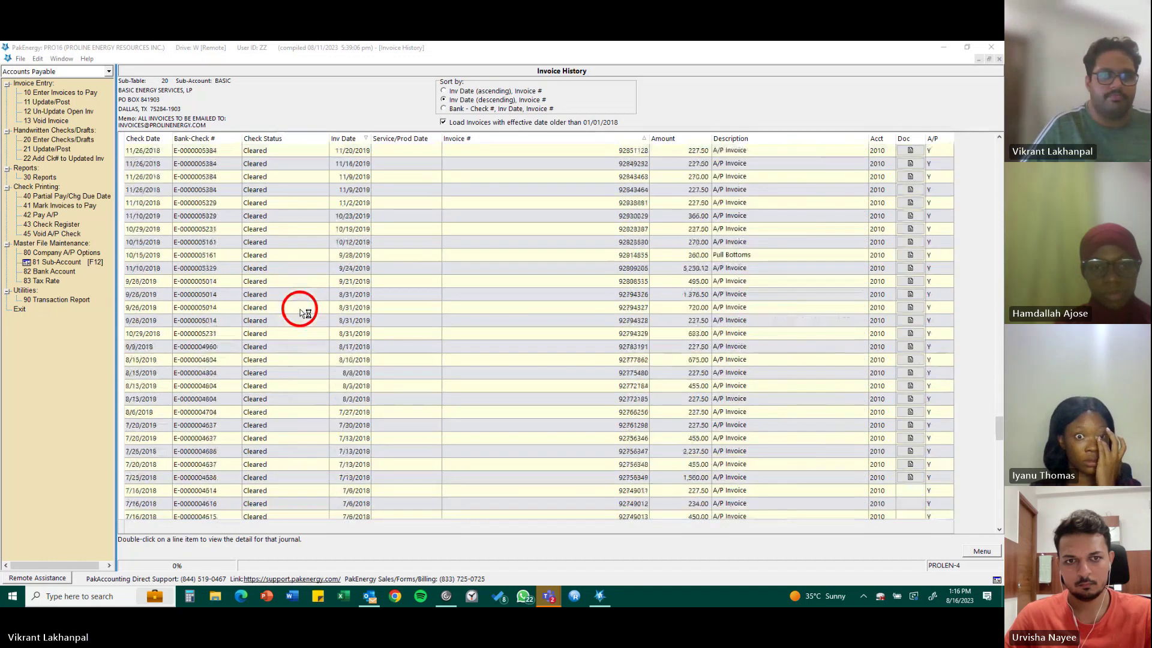
pyautogui.scroll(-10, 301, 312)
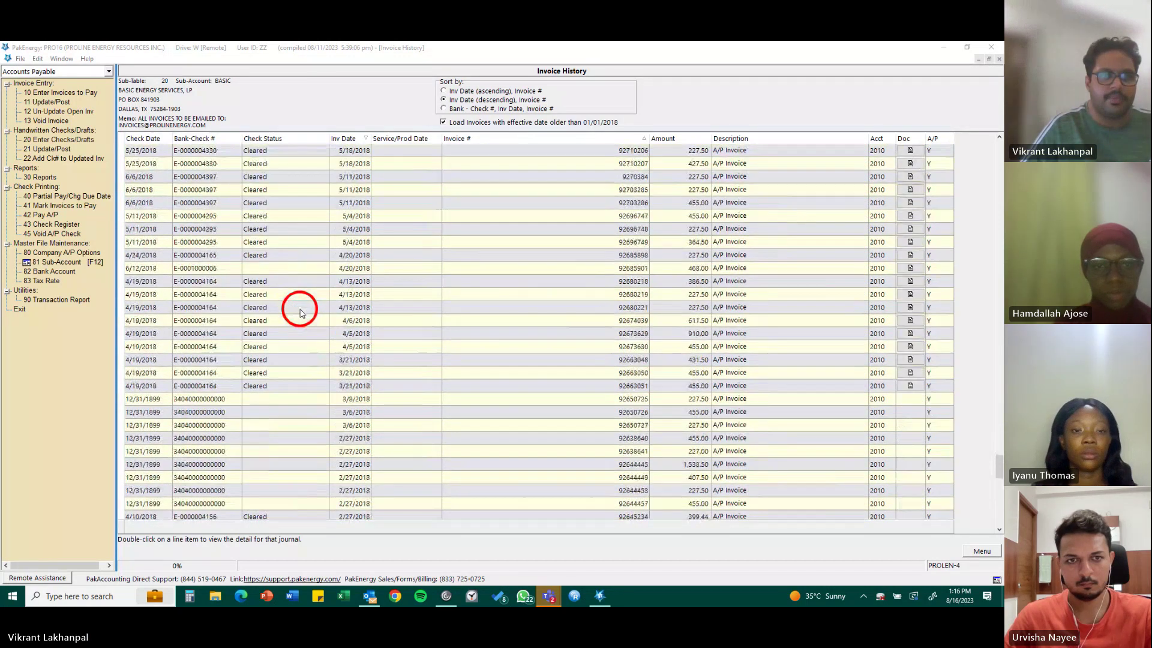
pyautogui.scroll(-4, 301, 312)
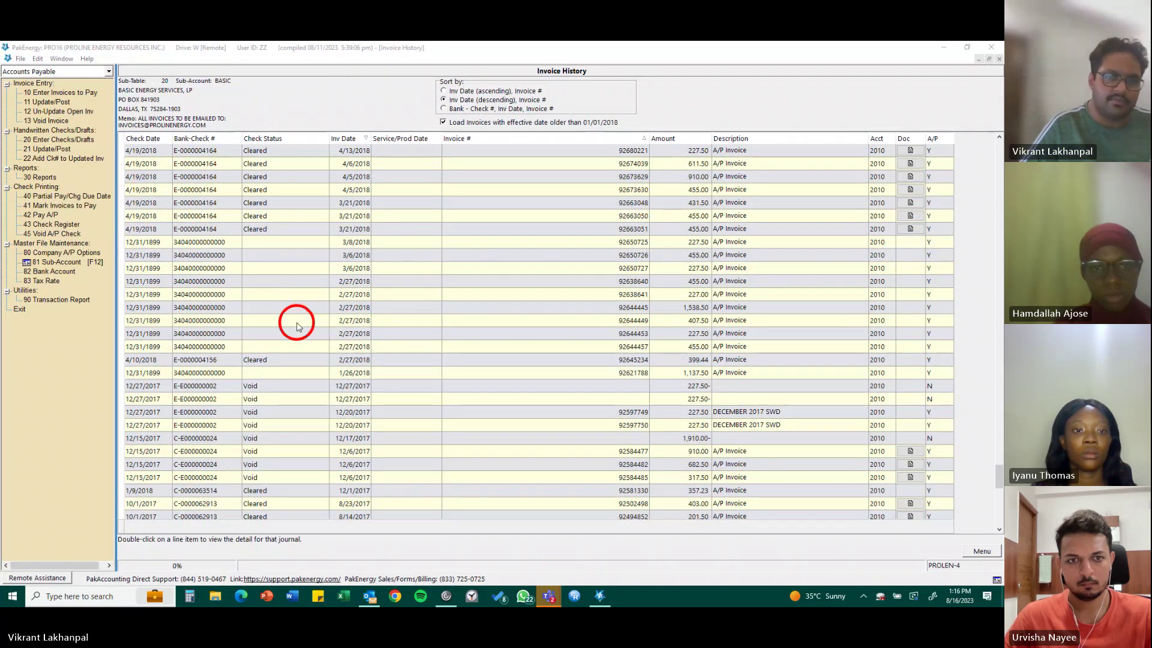
pyautogui.scroll(-5, 296, 326)
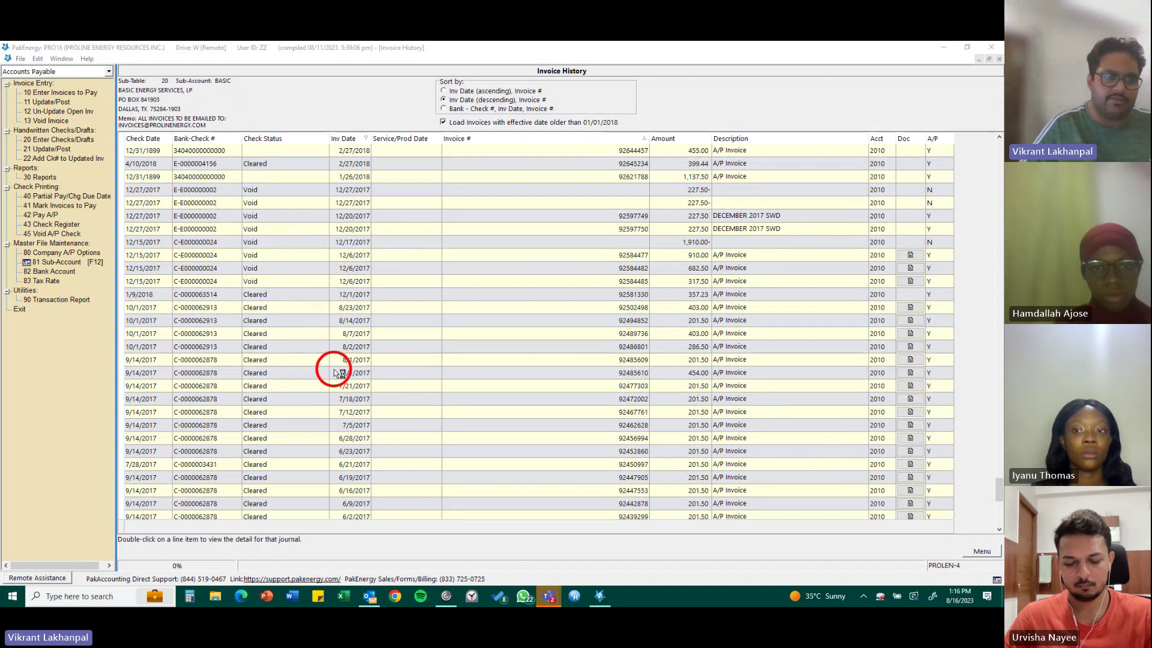
pyautogui.scroll(-6, 447, 439)
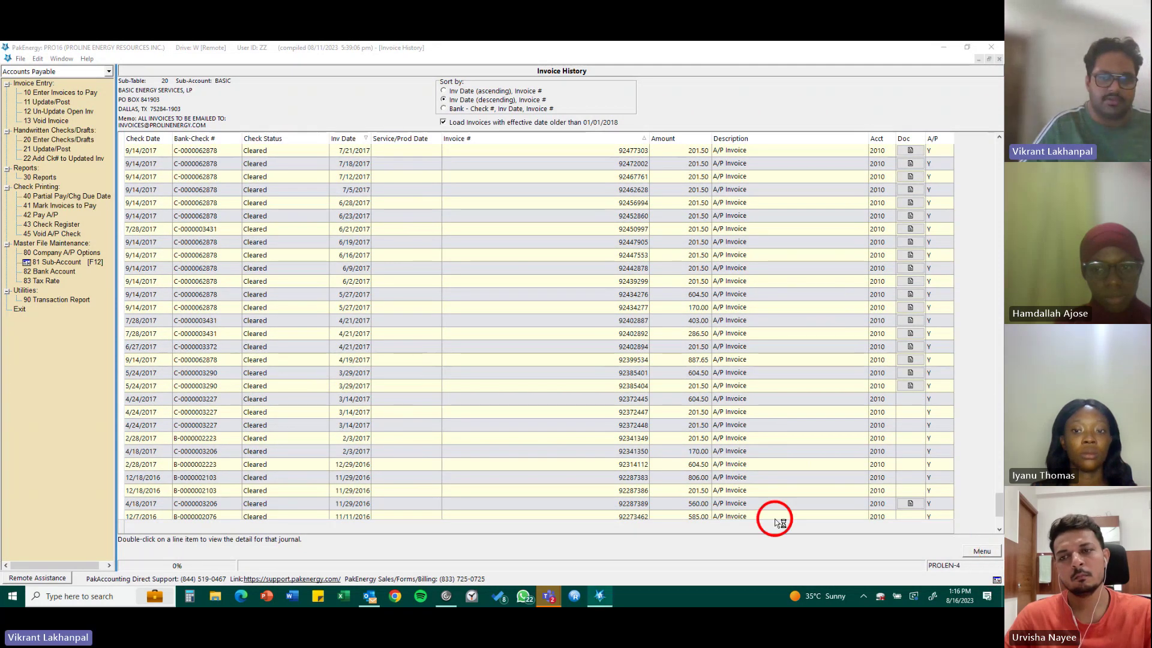
pyautogui.press('Escape')
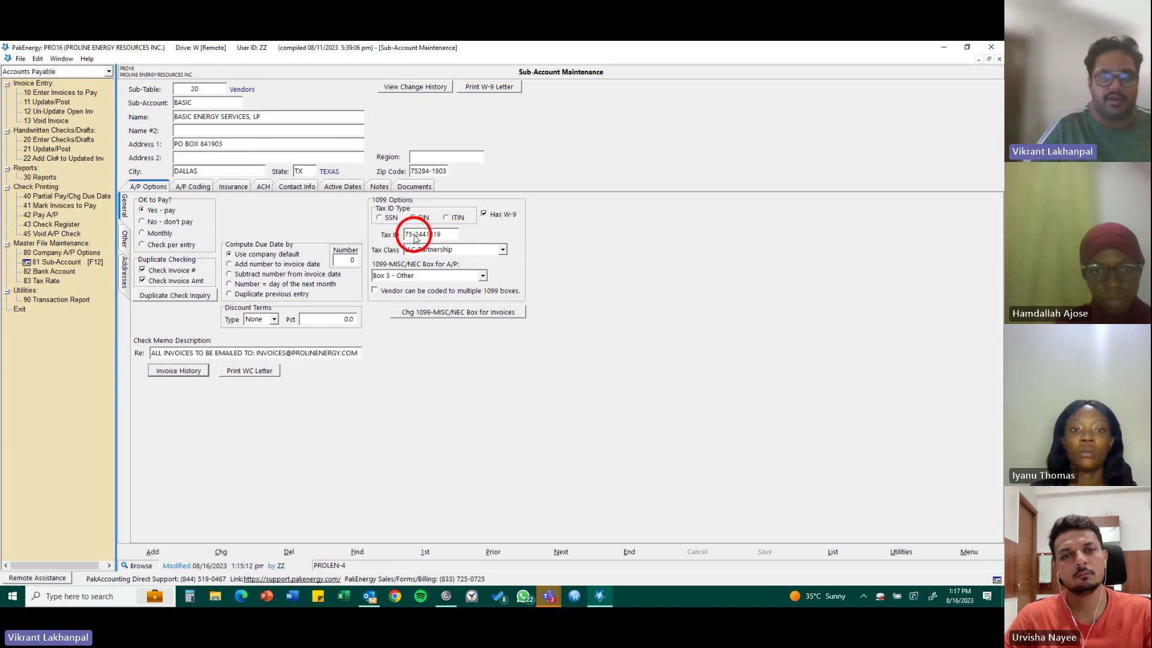
# Look through the tax class options in the vendor's 1099 settings, and cancel the edit
pyautogui.click(502, 250)
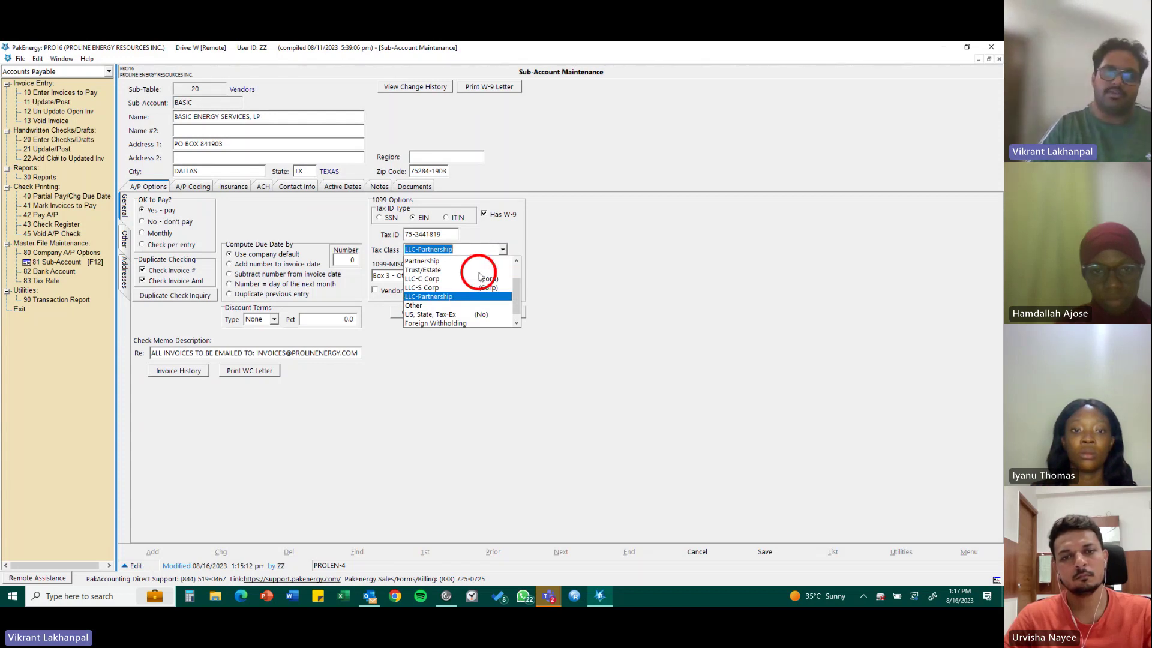
pyautogui.scroll(1, 485, 275)
pyautogui.click(559, 252)
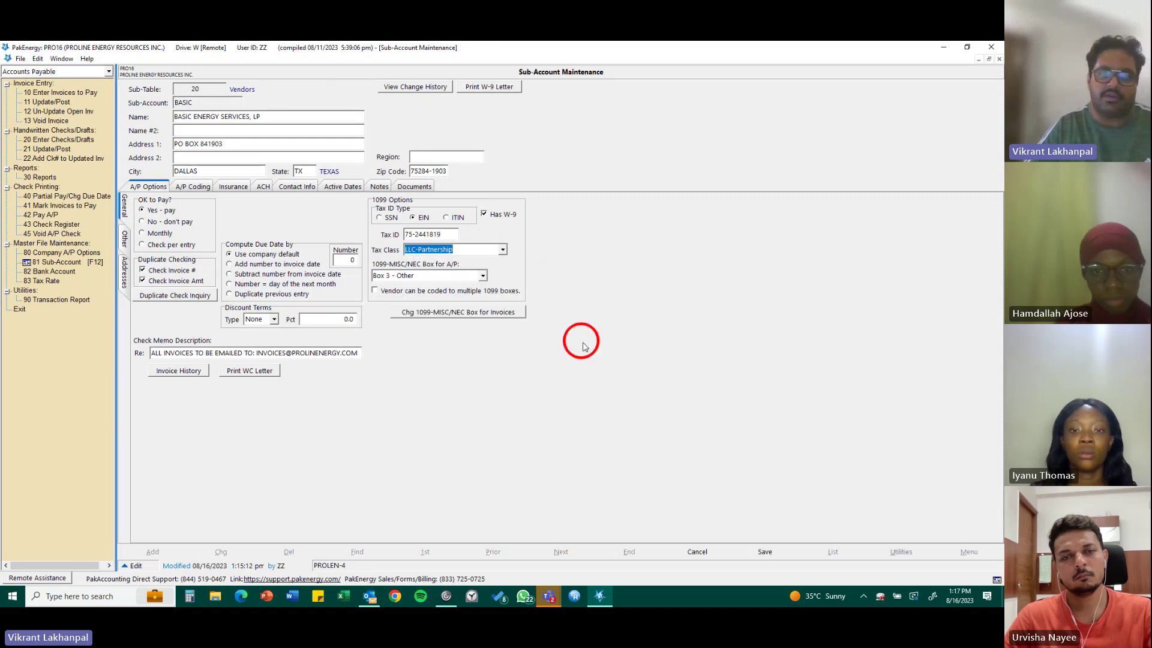
pyautogui.click(697, 552)
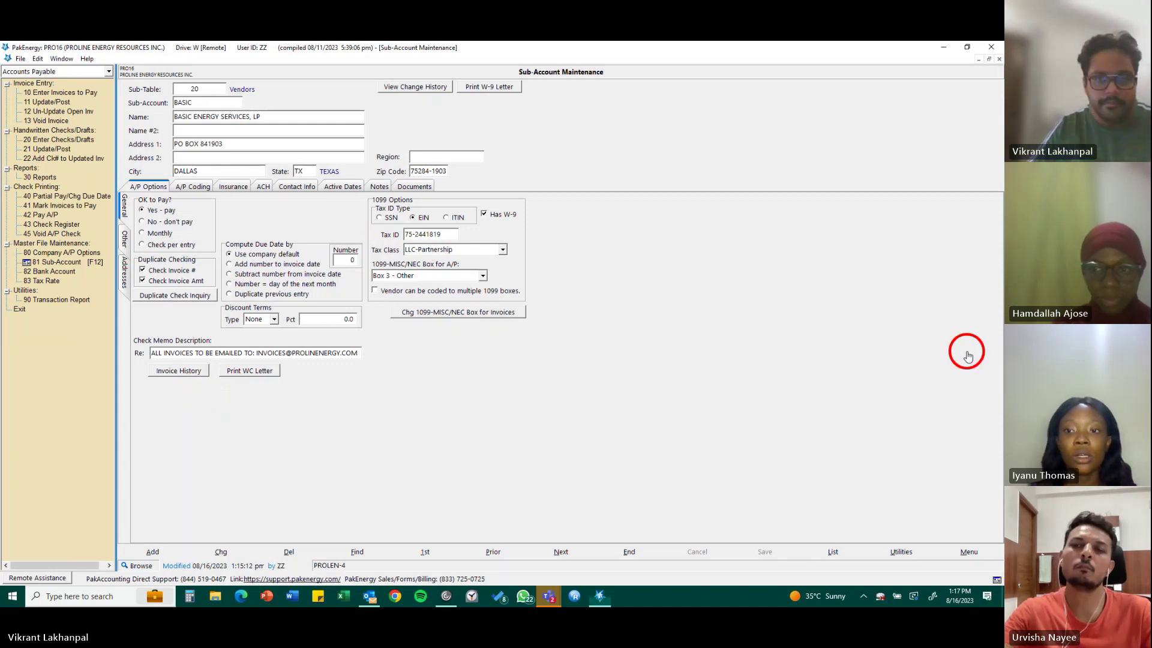
# Switch to the Teams meeting window, check the meeting chat, and return to the vendor record in PakEnergy
pyautogui.hotkey('alt', 'Tab')
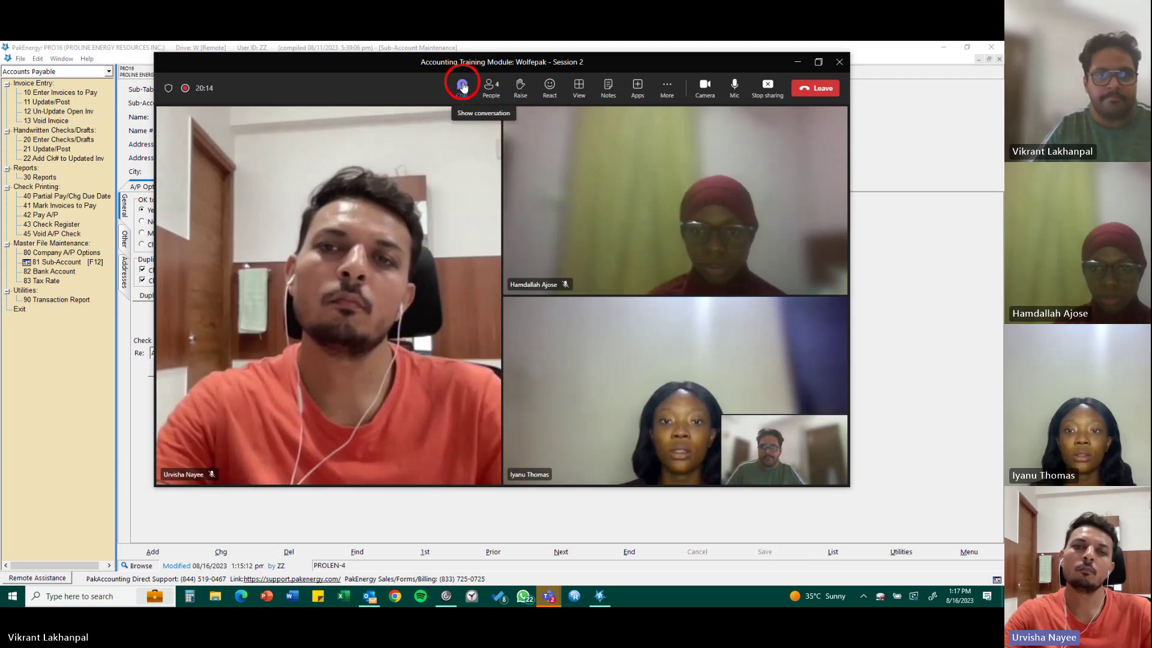
pyautogui.click(463, 86)
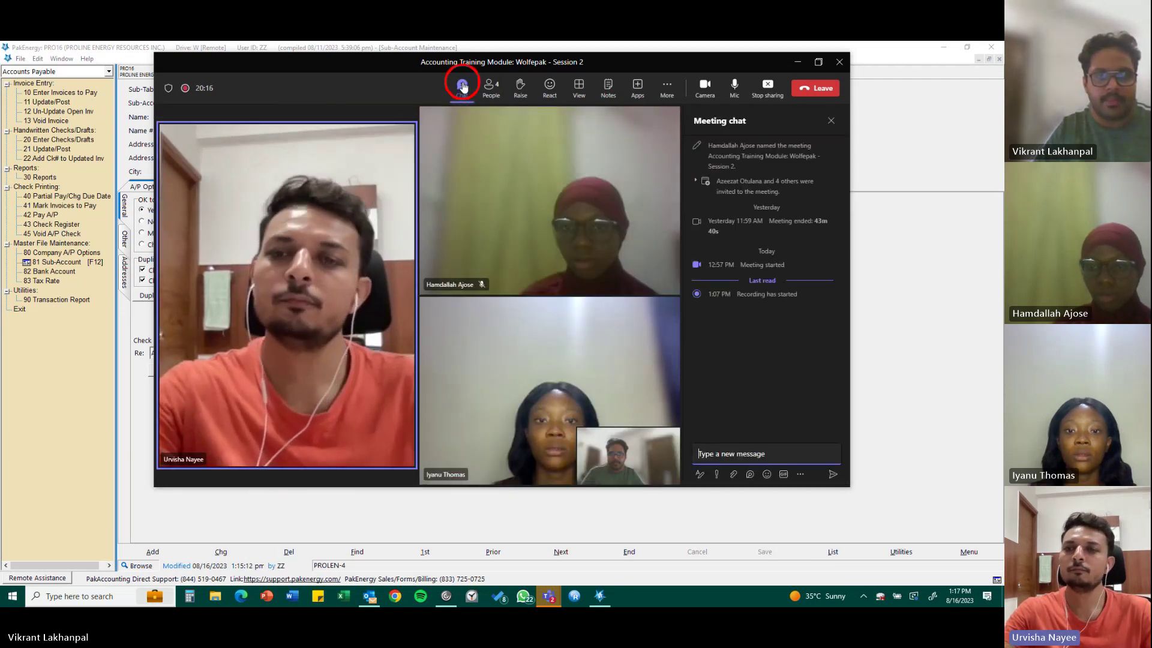
pyautogui.click(462, 86)
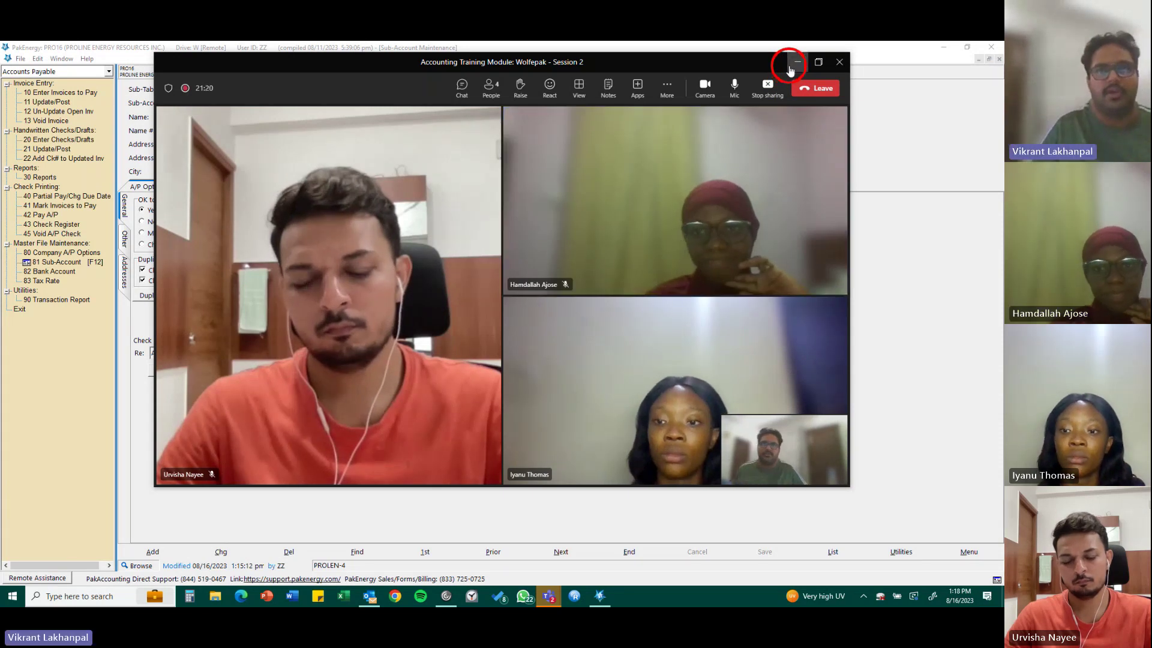
pyautogui.click(789, 67)
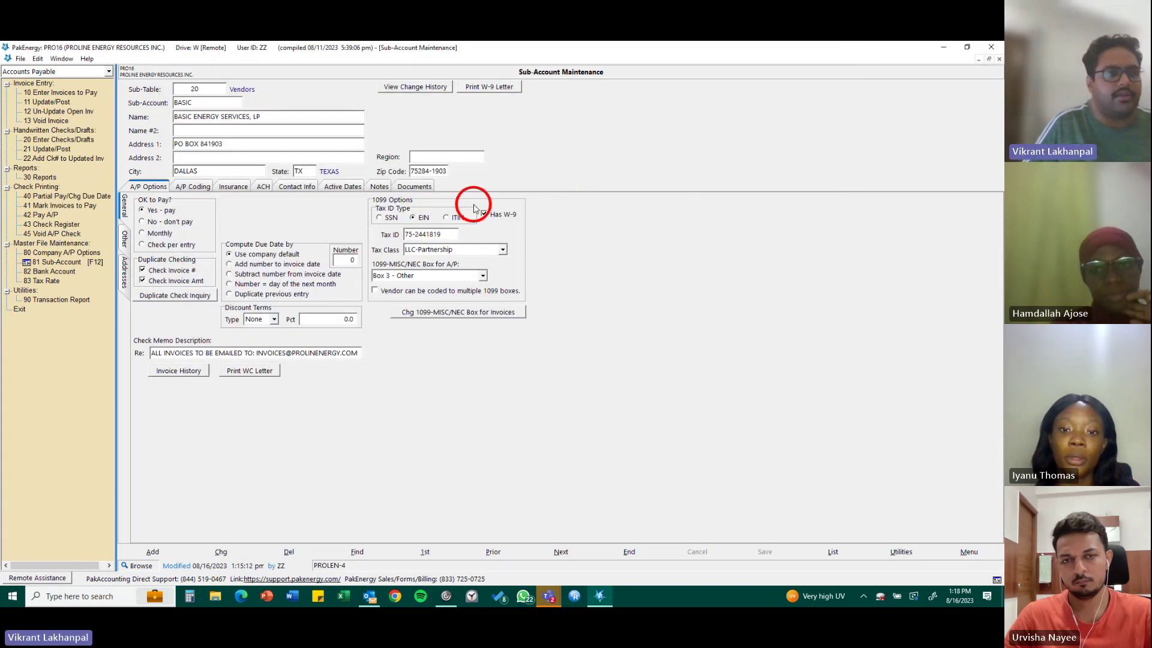
# Close the vendor record and review the Invoice, Insurance/W-9, Coding and Payments reports available in Accounts Payable
pyautogui.click(962, 552)
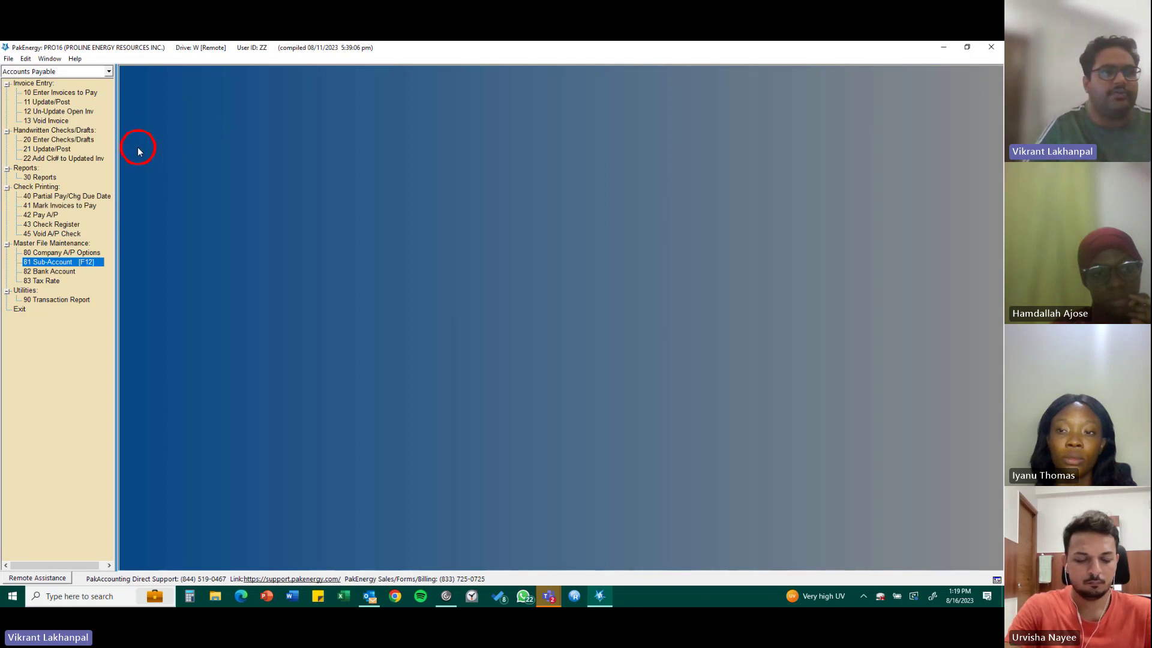
pyautogui.click(53, 180)
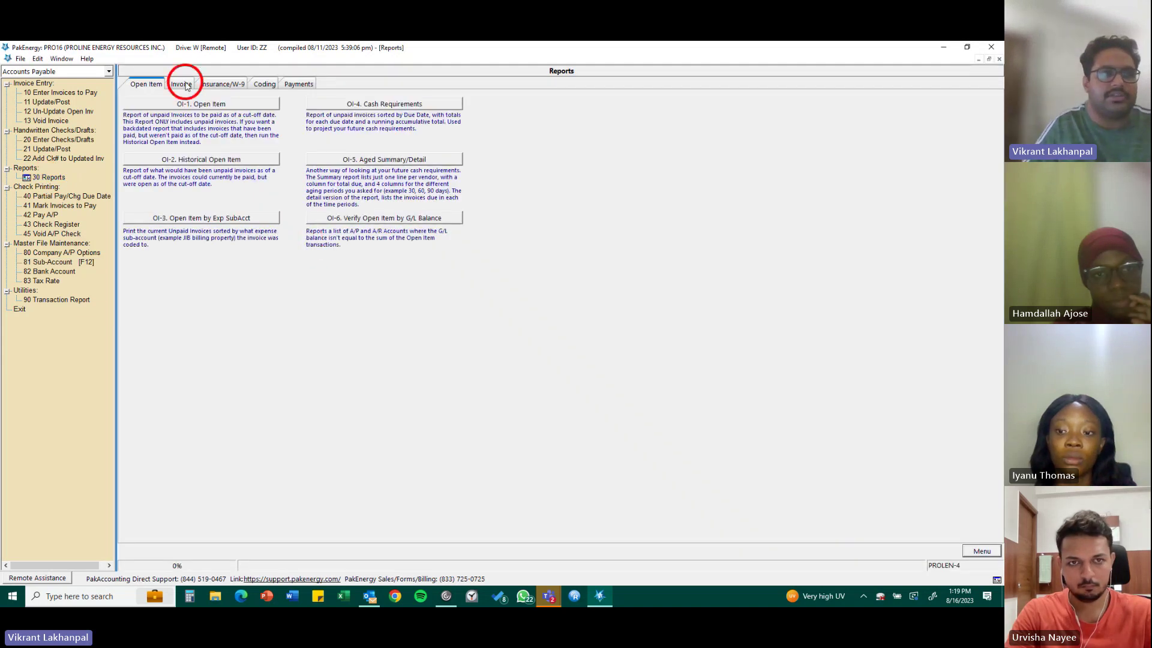
pyautogui.click(187, 85)
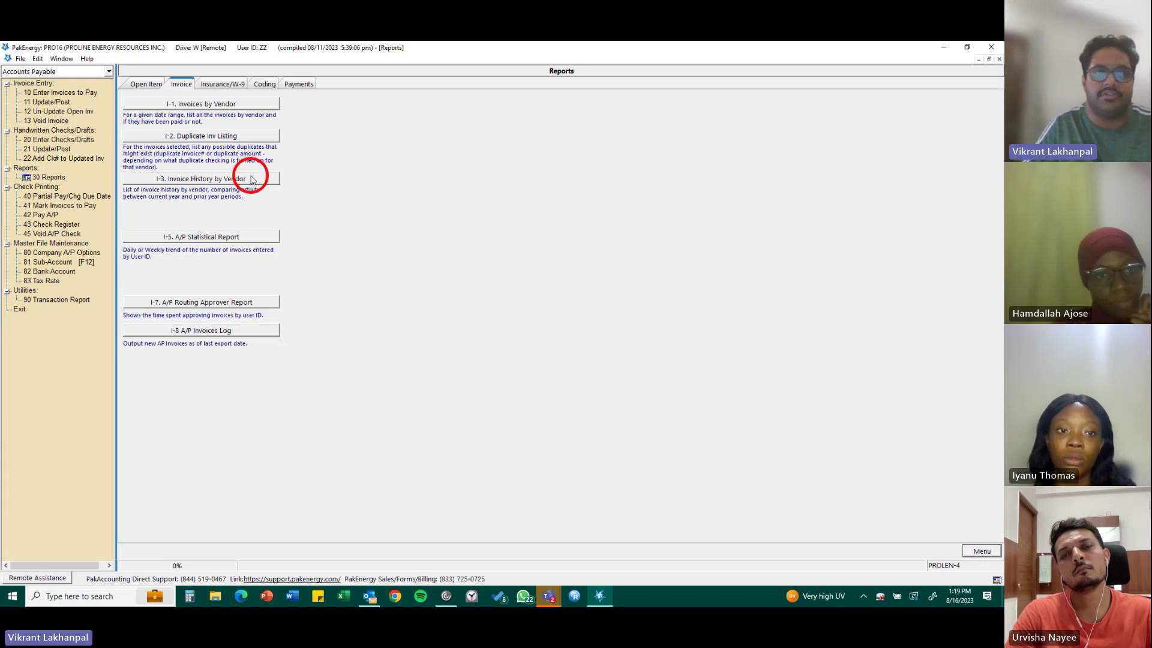
pyautogui.click(240, 86)
pyautogui.click(276, 85)
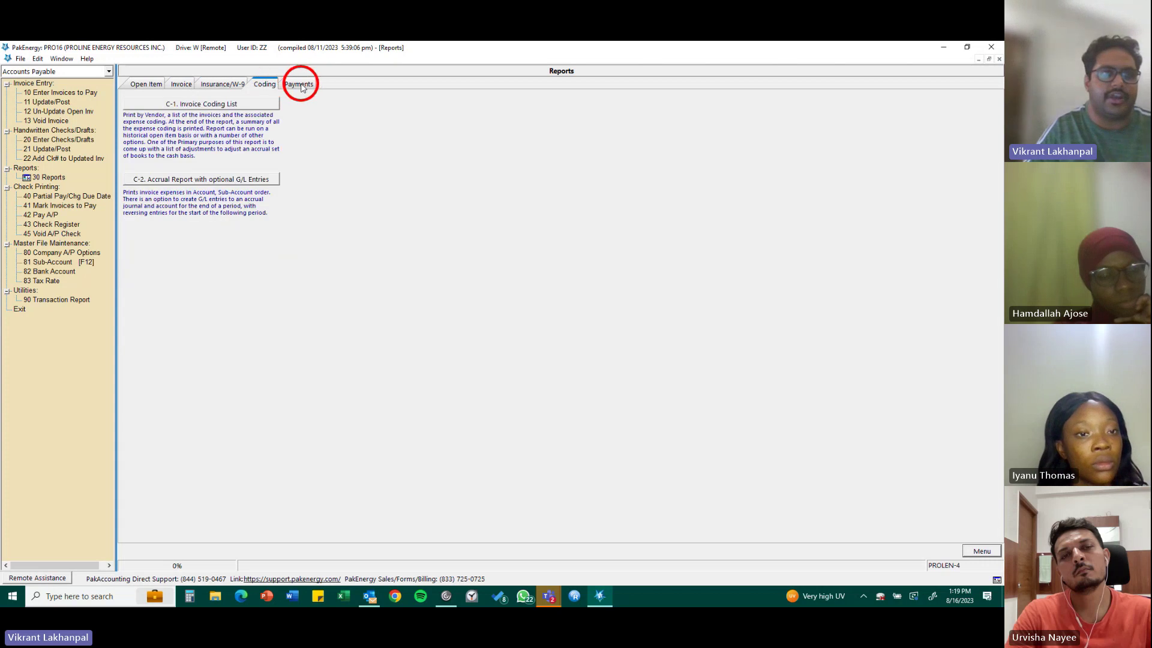
pyautogui.click(303, 86)
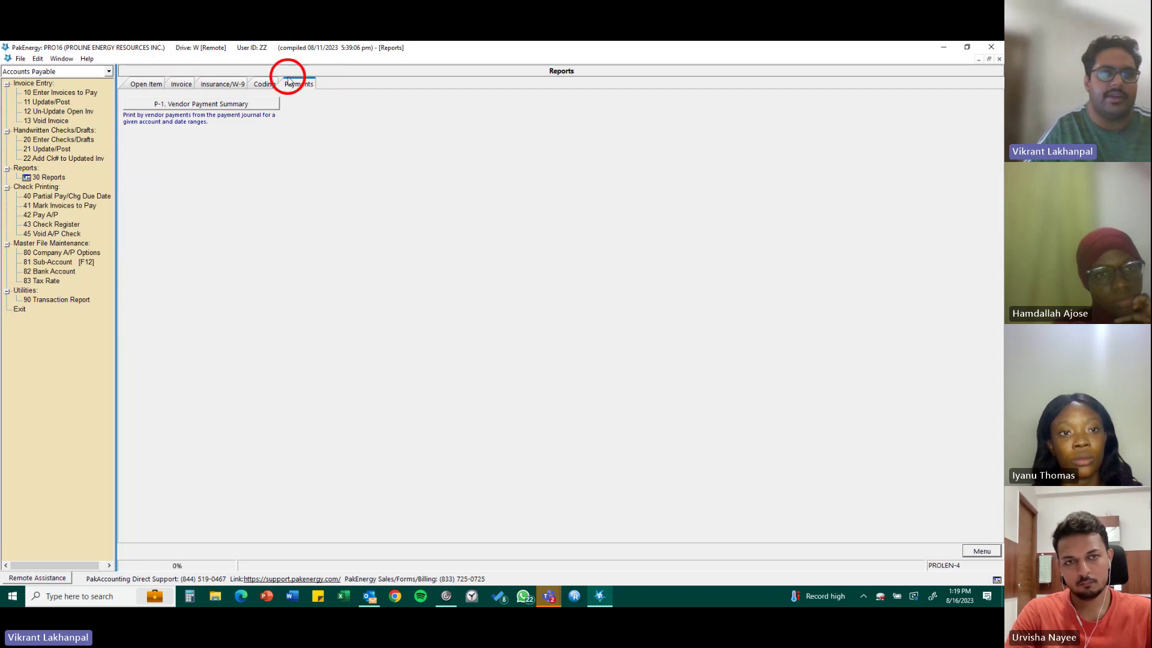
# Open the Invoices by Vendor report and limit its vendor range to the first vendor in the sub-account lookup
pyautogui.click(268, 84)
pyautogui.click(180, 86)
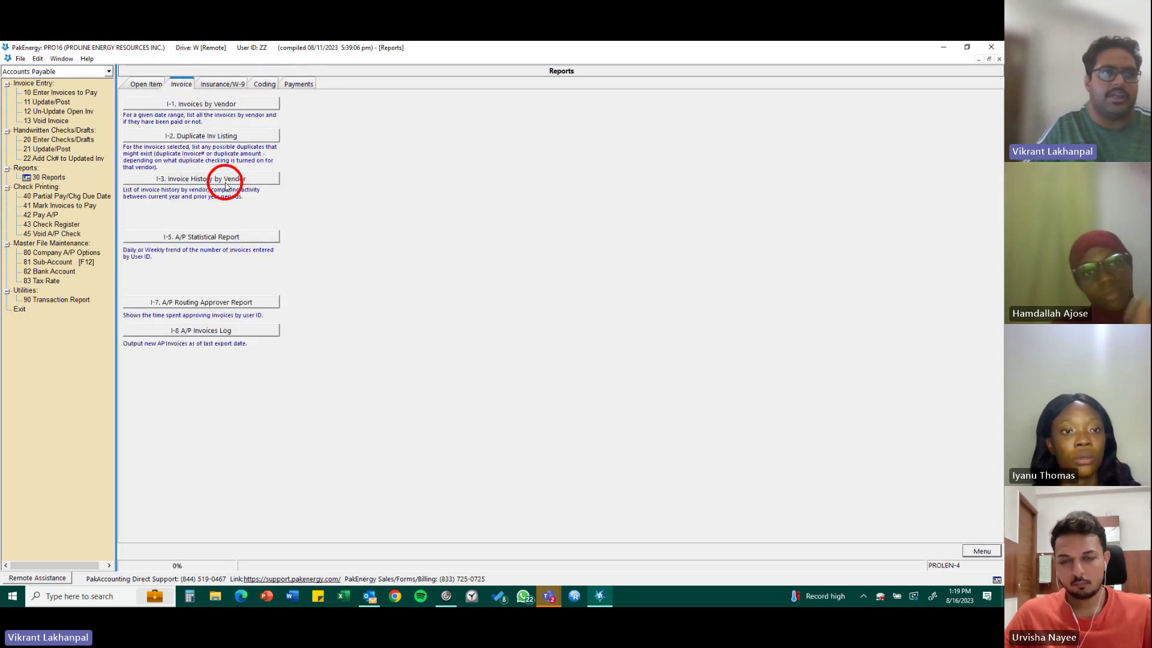
pyautogui.click(231, 105)
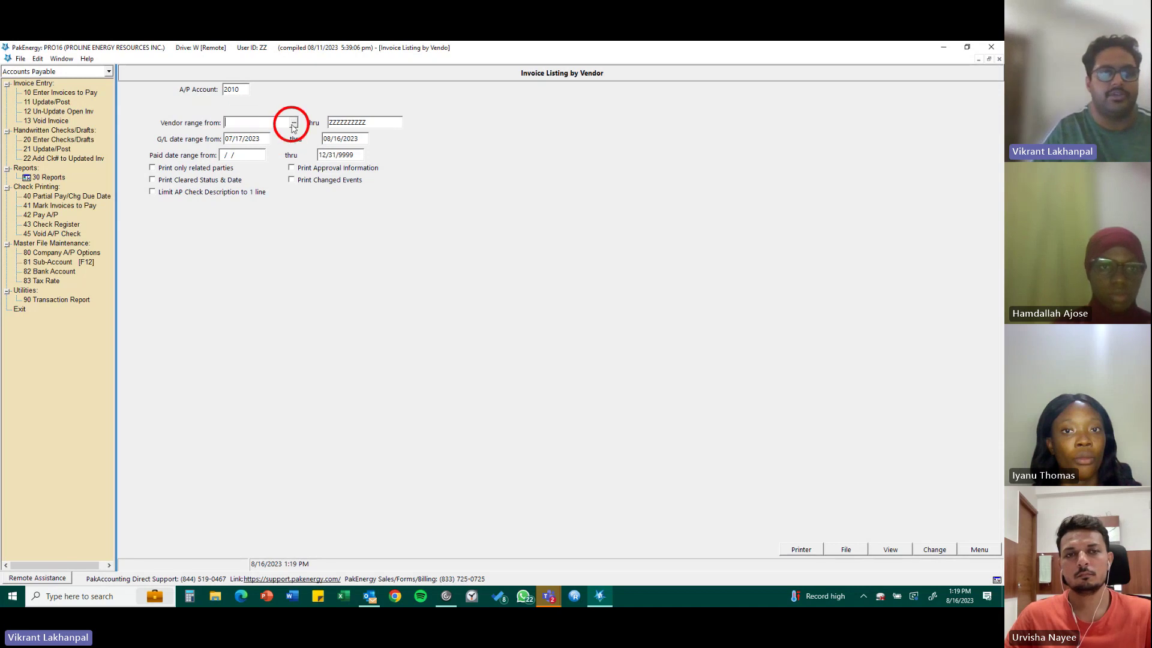
pyautogui.click(294, 123)
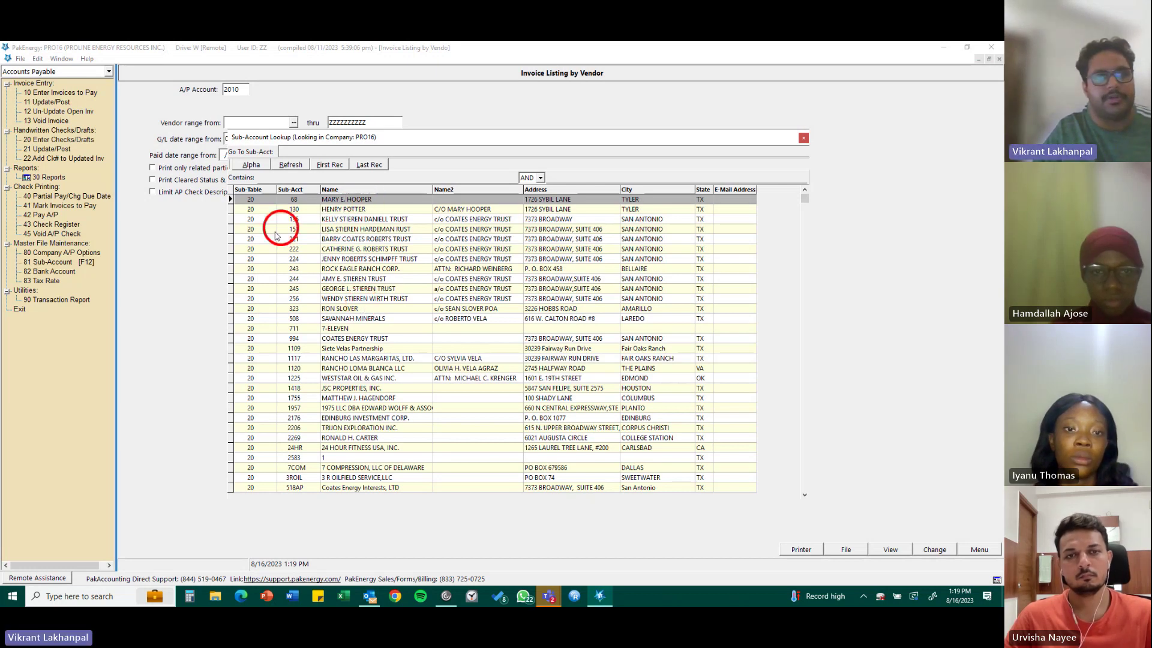
pyautogui.press('Return')
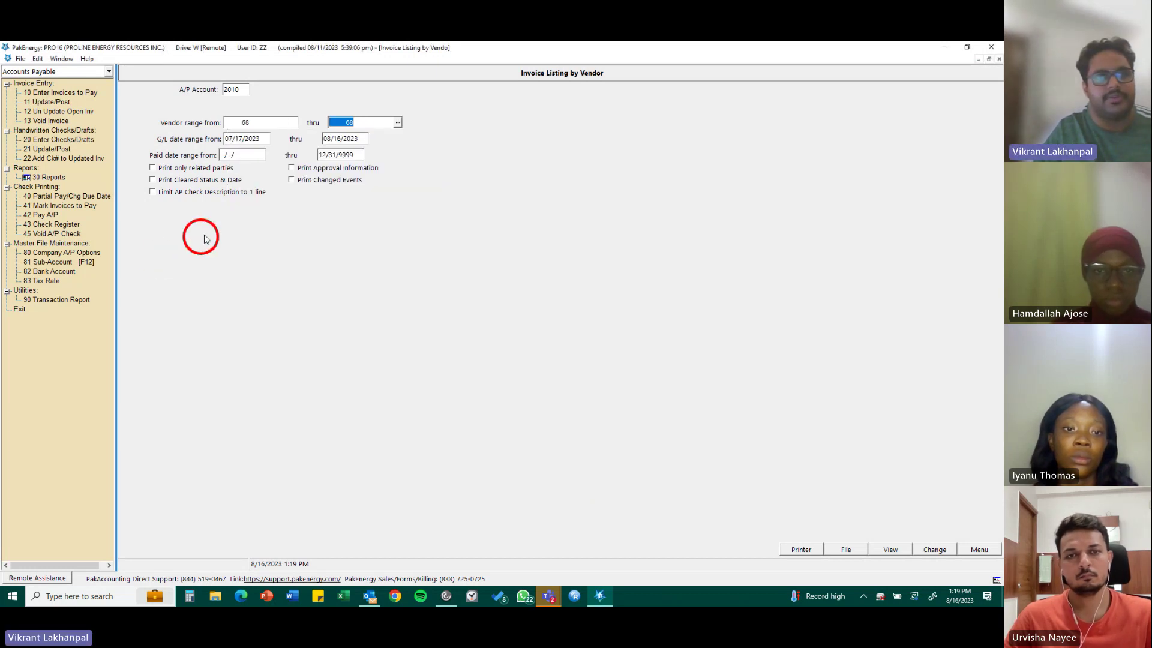
# Set the start of the report's G/L date range to 01/01/2015
pyautogui.click(258, 144)
pyautogui.click(230, 139)
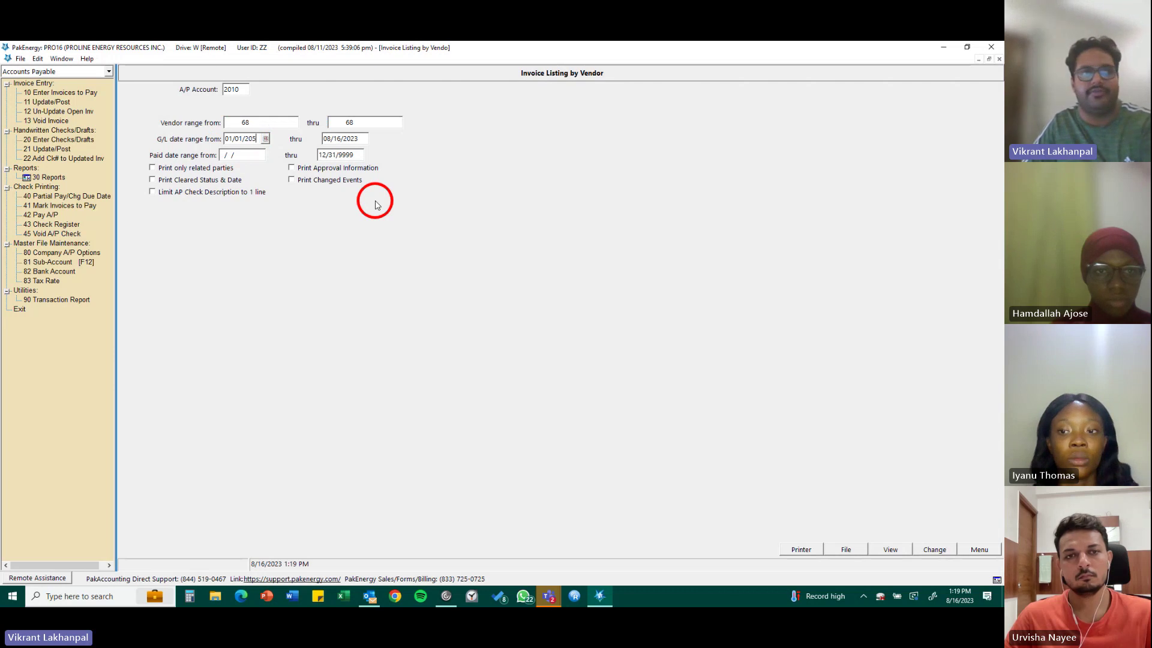
pyautogui.write('01/01/2015')
pyautogui.press('Tab')
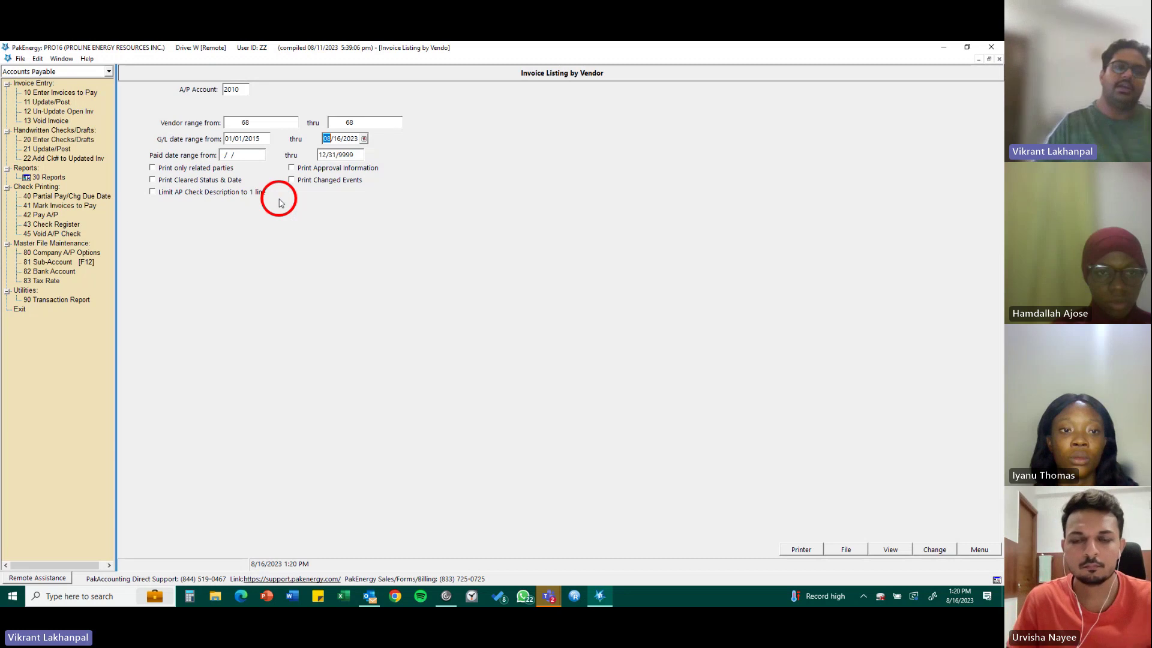
# Choose Accounts Payable account 2010 from the account lookup, preview the invoice listing on screen, and close the preview
pyautogui.click(237, 90)
pyautogui.click(246, 89)
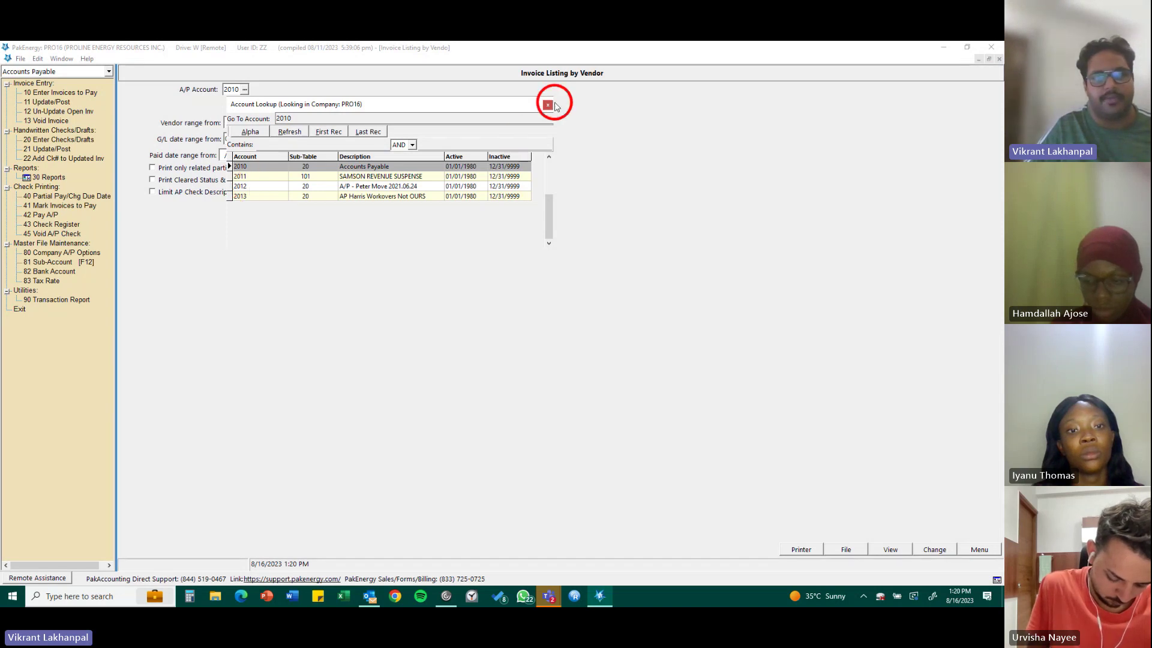
pyautogui.doubleClick(240, 166)
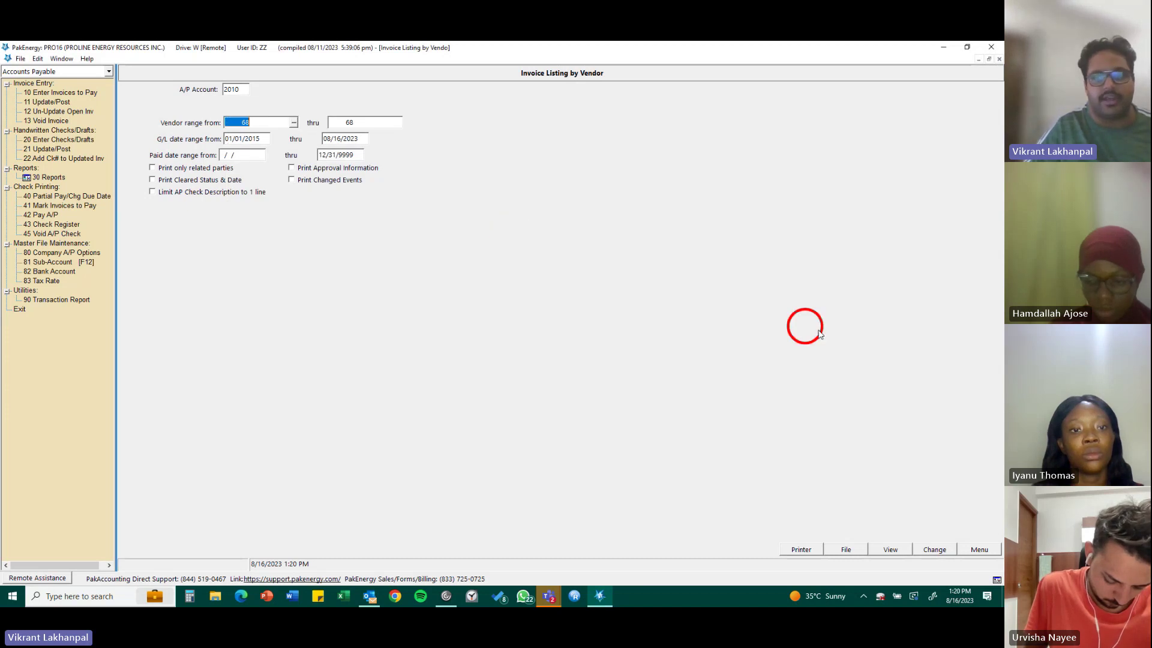
pyautogui.click(901, 547)
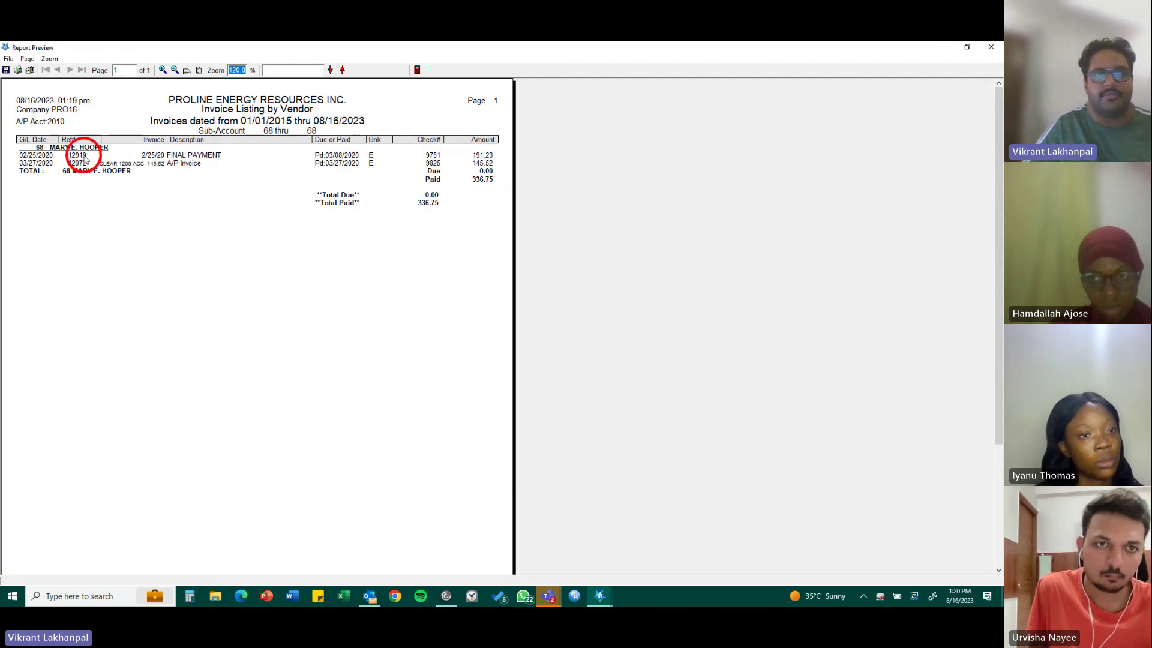
pyautogui.click(417, 69)
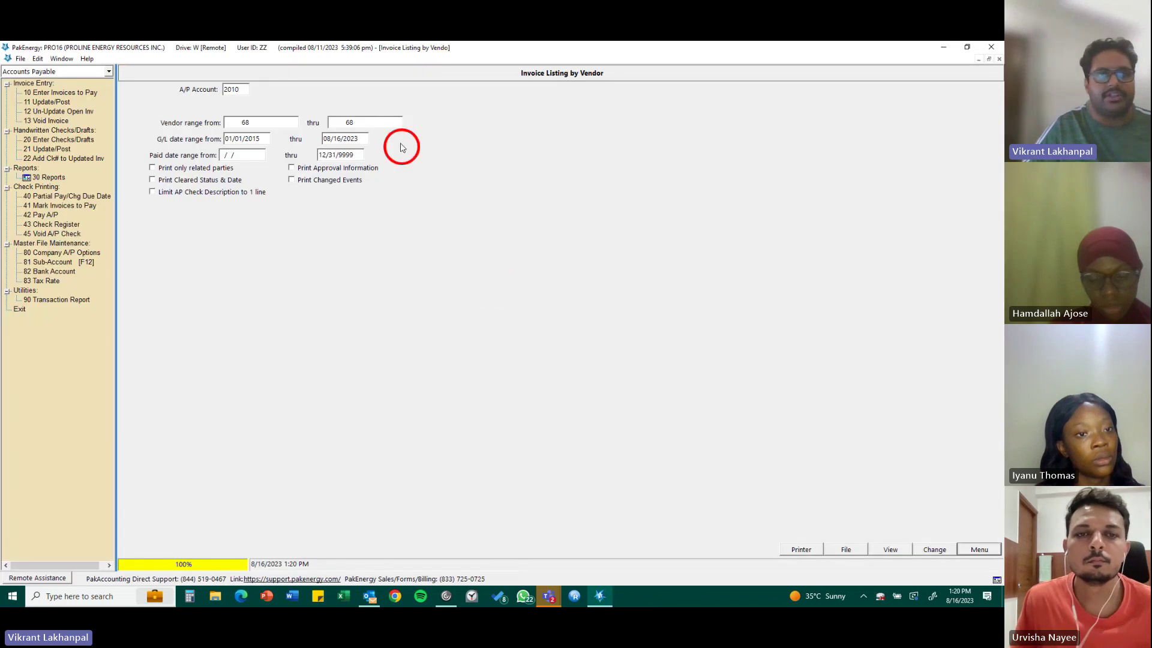
# Extend the end of the vendor range to the fifth vendor in the lookup, preview the listing, and close it
pyautogui.click(397, 122)
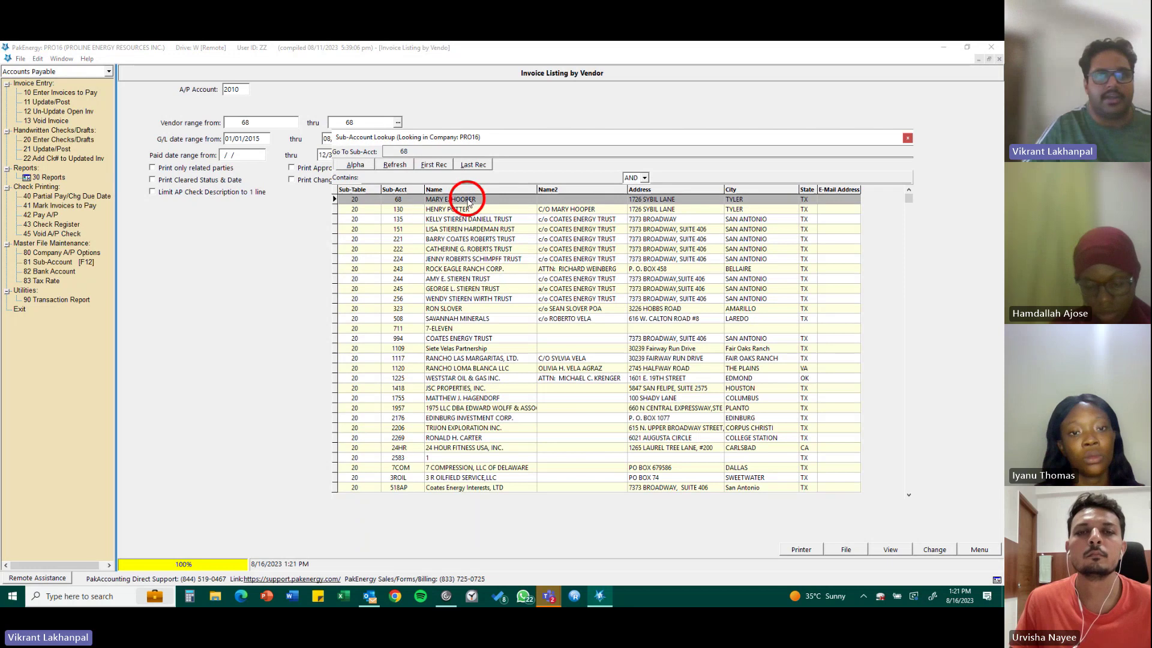
pyautogui.doubleClick(474, 243)
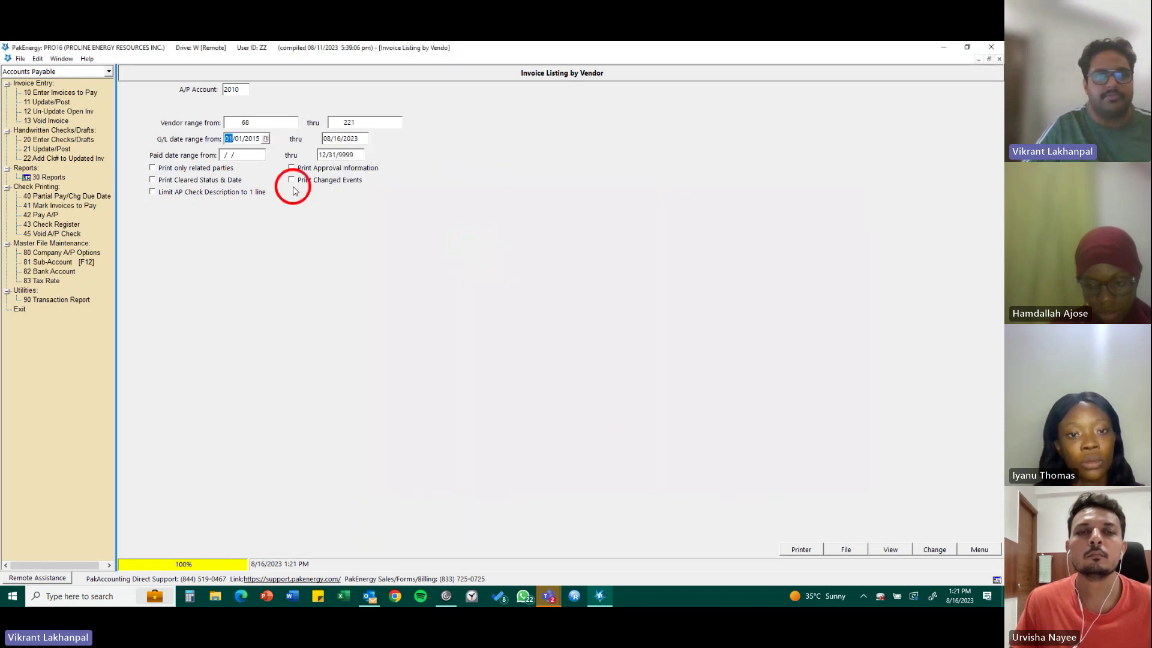
pyautogui.click(892, 553)
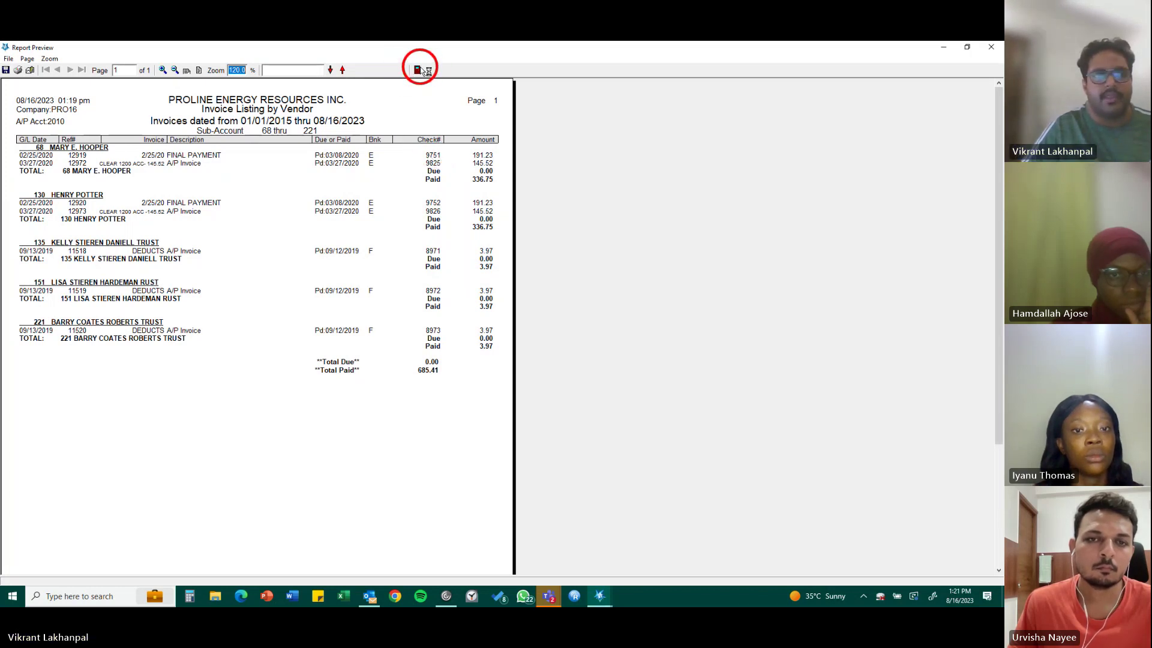
pyautogui.press('Escape')
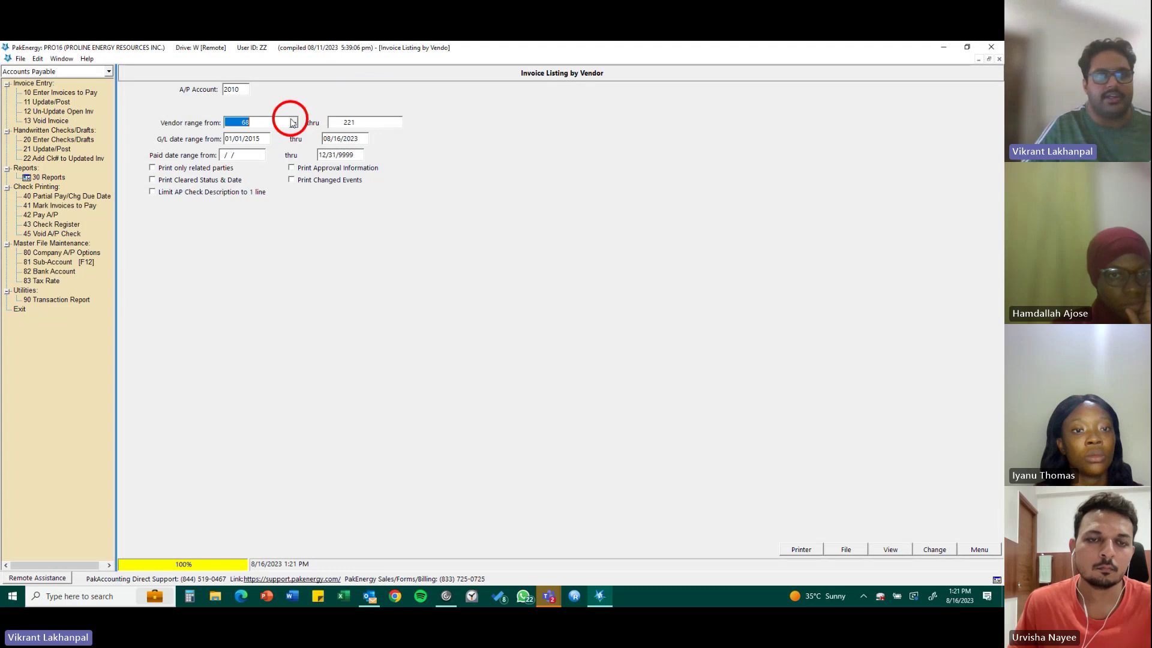
# Search the sub-account lookup for CSI and set the vendor range to CSI Compressco LP (CSILP)
pyautogui.click(293, 123)
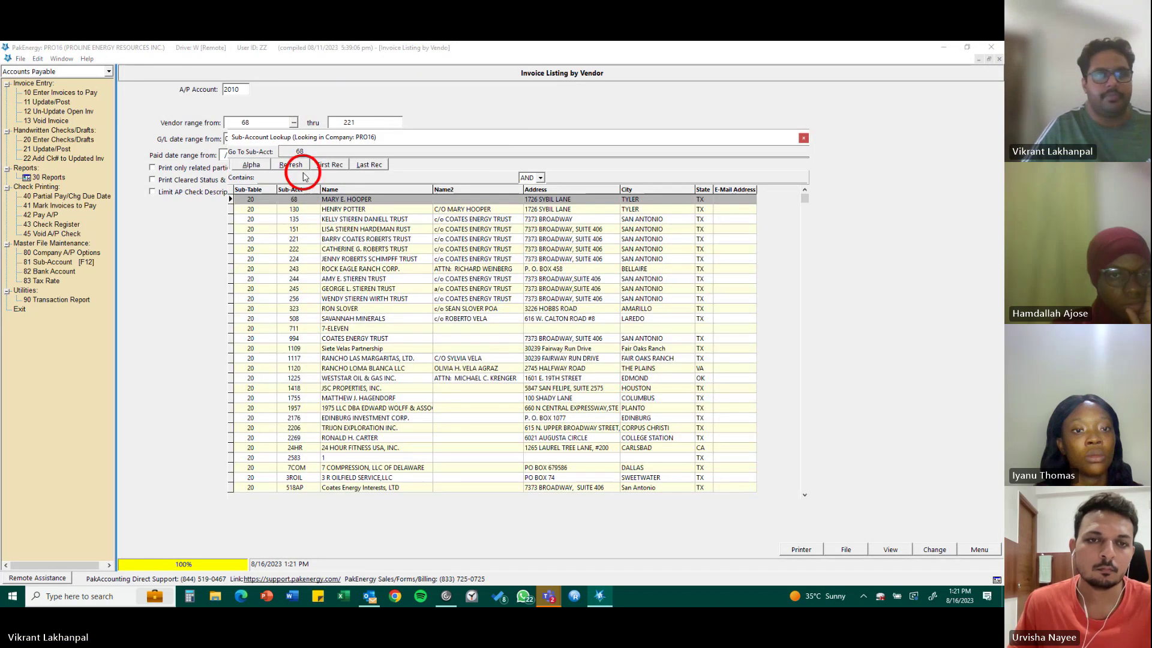
pyautogui.click(303, 176)
pyautogui.write('CS')
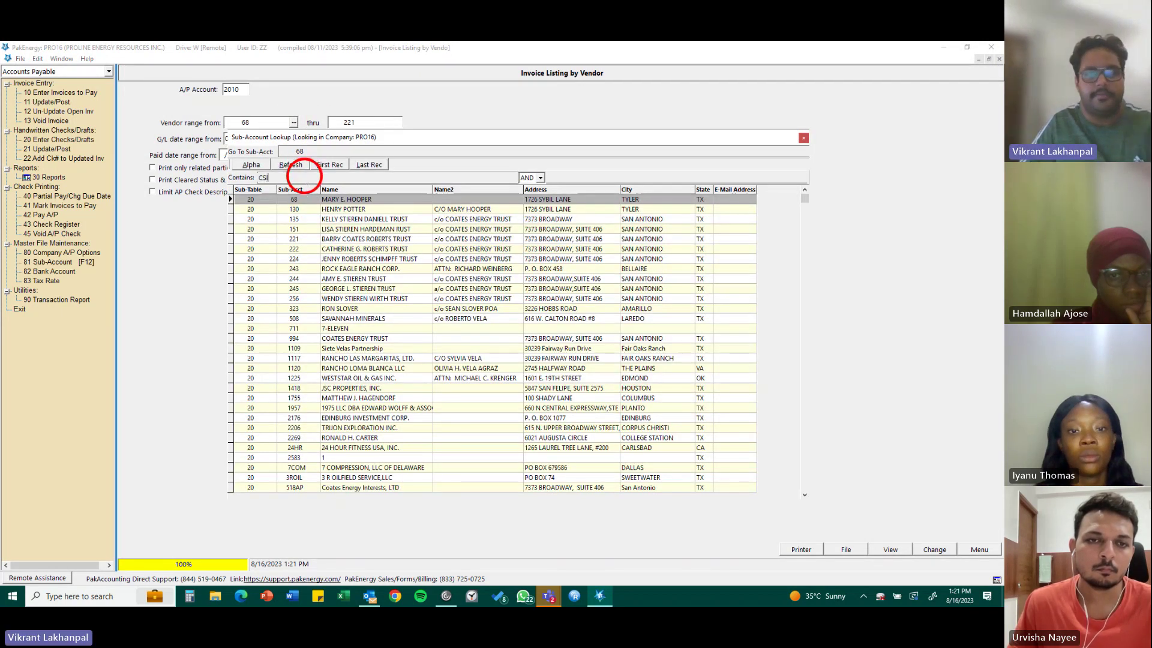
pyautogui.write('I')
pyautogui.press('Tab')
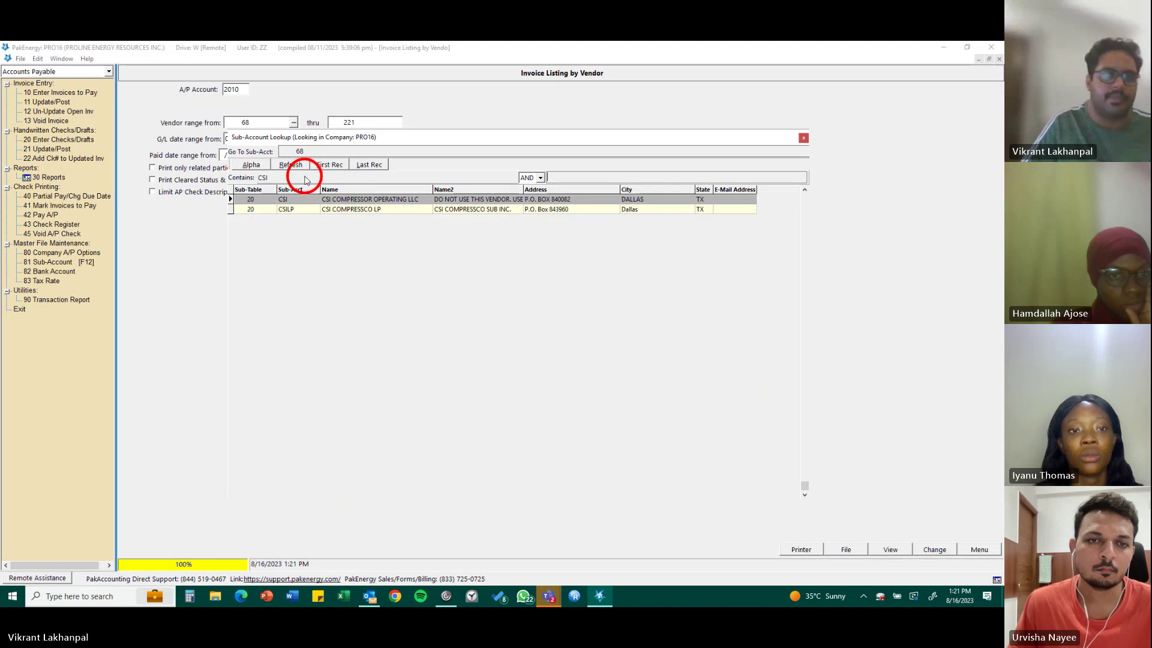
pyautogui.doubleClick(367, 213)
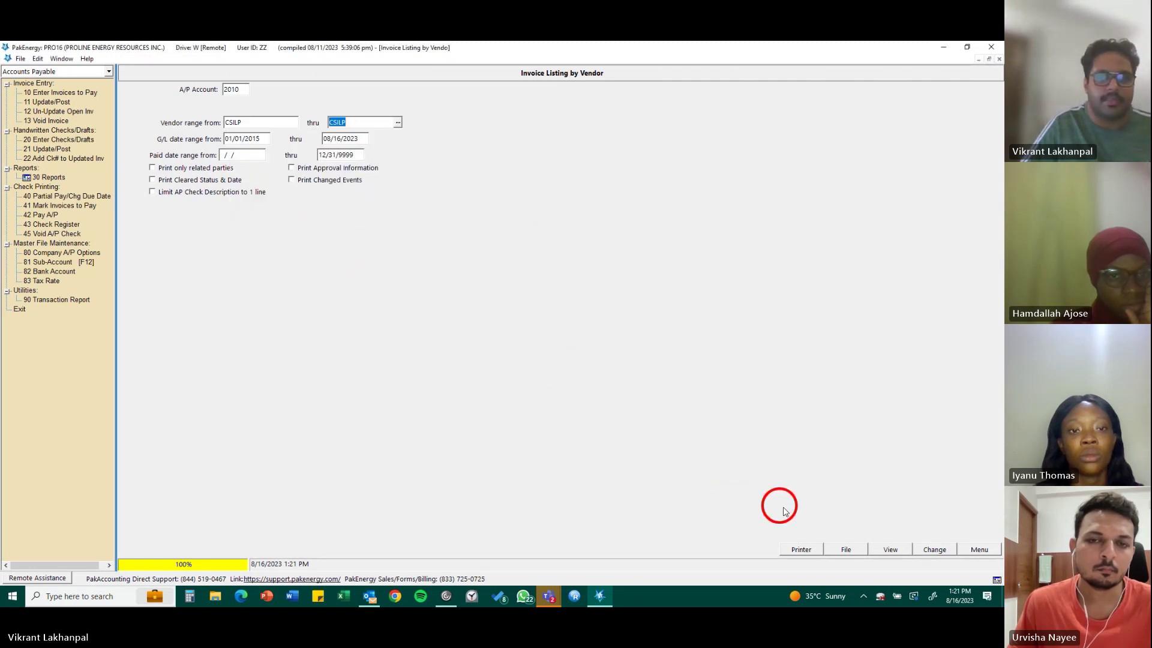
# Set the G/L start date to 01/01/2023, preview the CSILP invoice listing, and close the preview
pyautogui.doubleClick(252, 139)
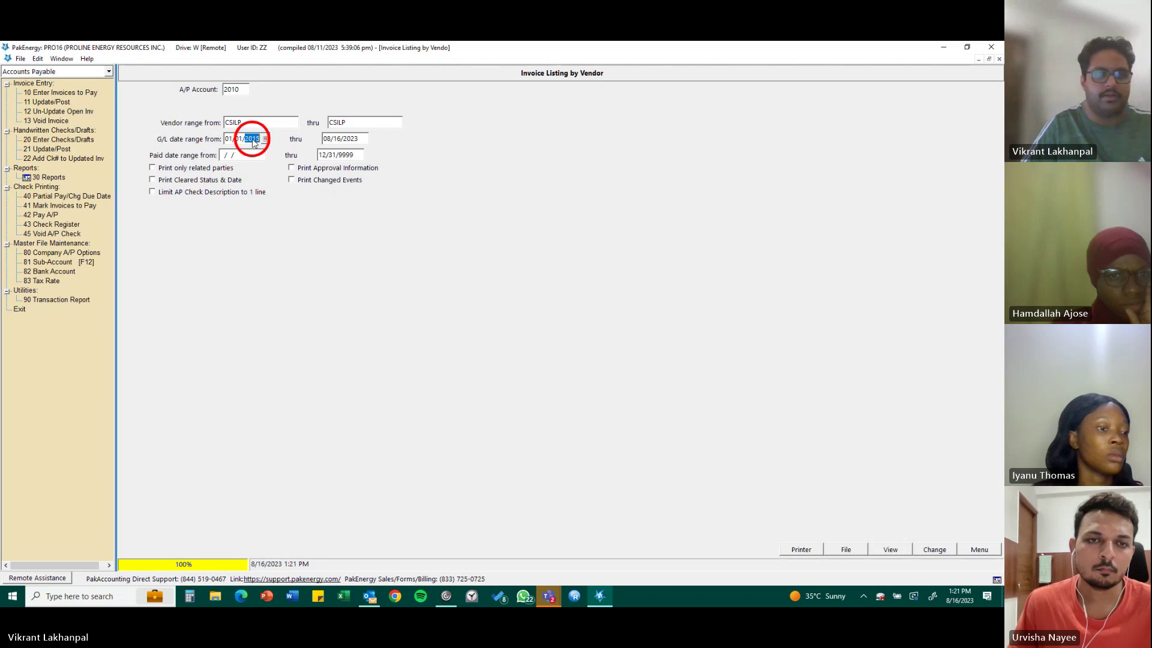
pyautogui.write('2023')
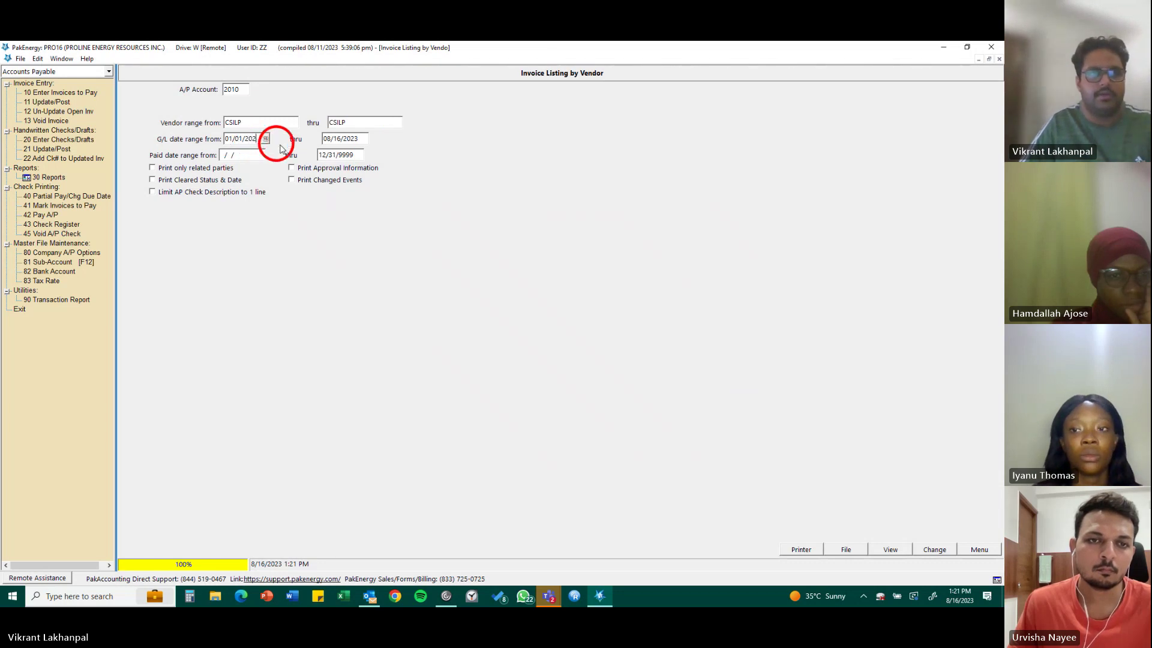
pyautogui.click(885, 548)
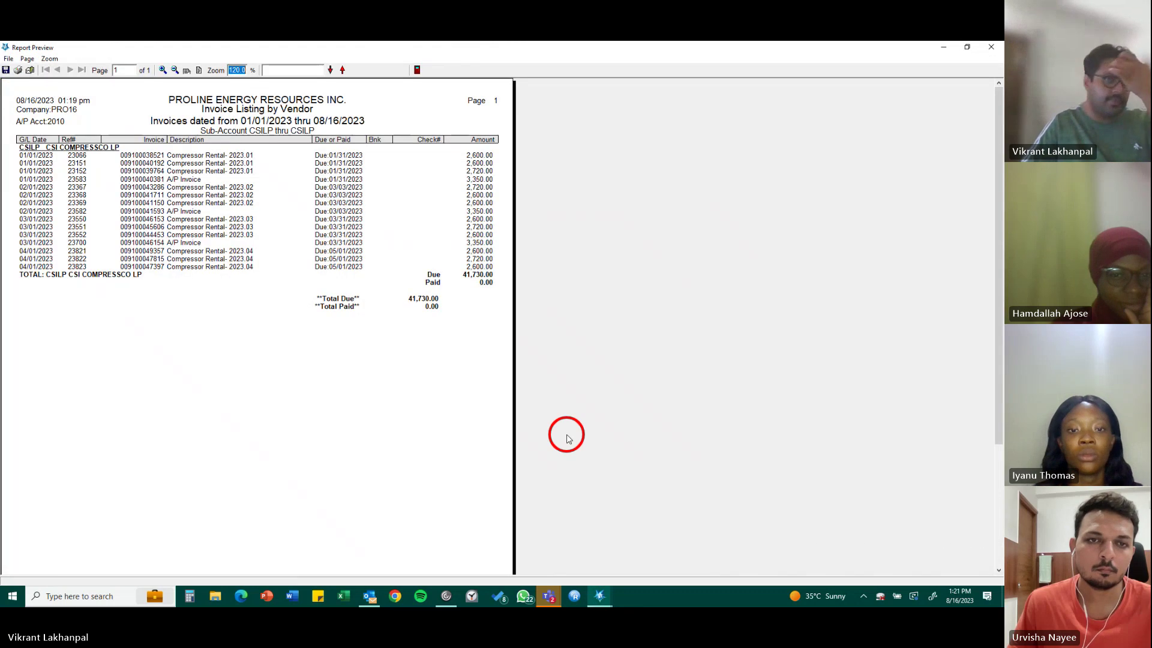
pyautogui.click(416, 71)
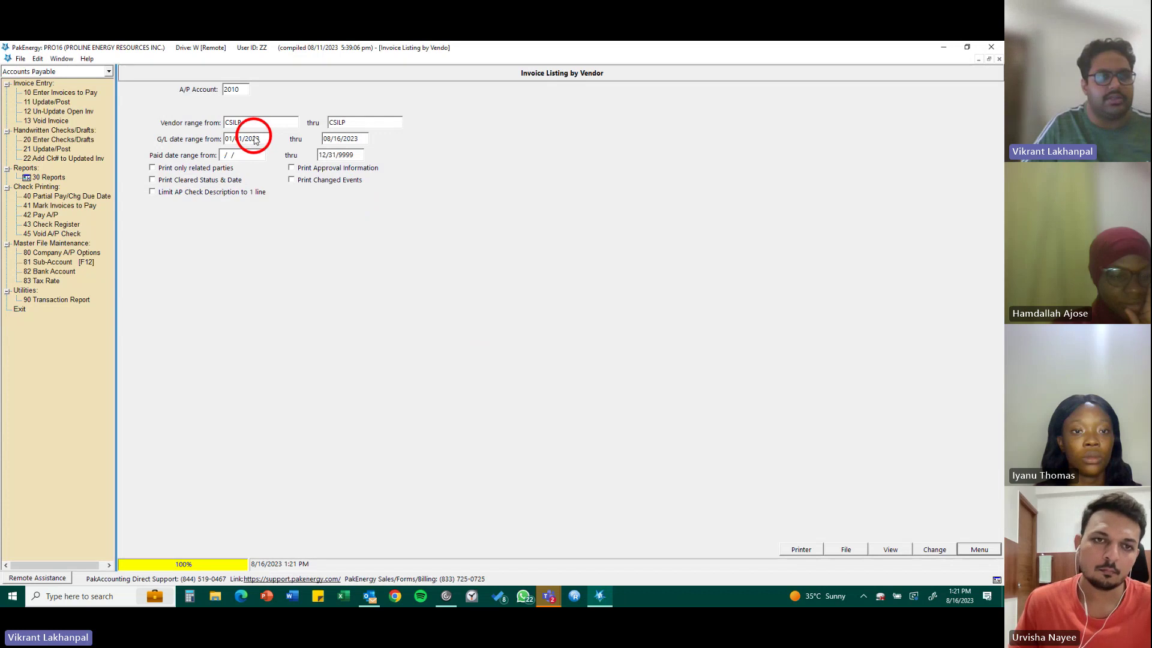
# Set the G/L start date to 10/01/2022 and preview the CSILP invoice listing on screen
pyautogui.doubleClick(257, 139)
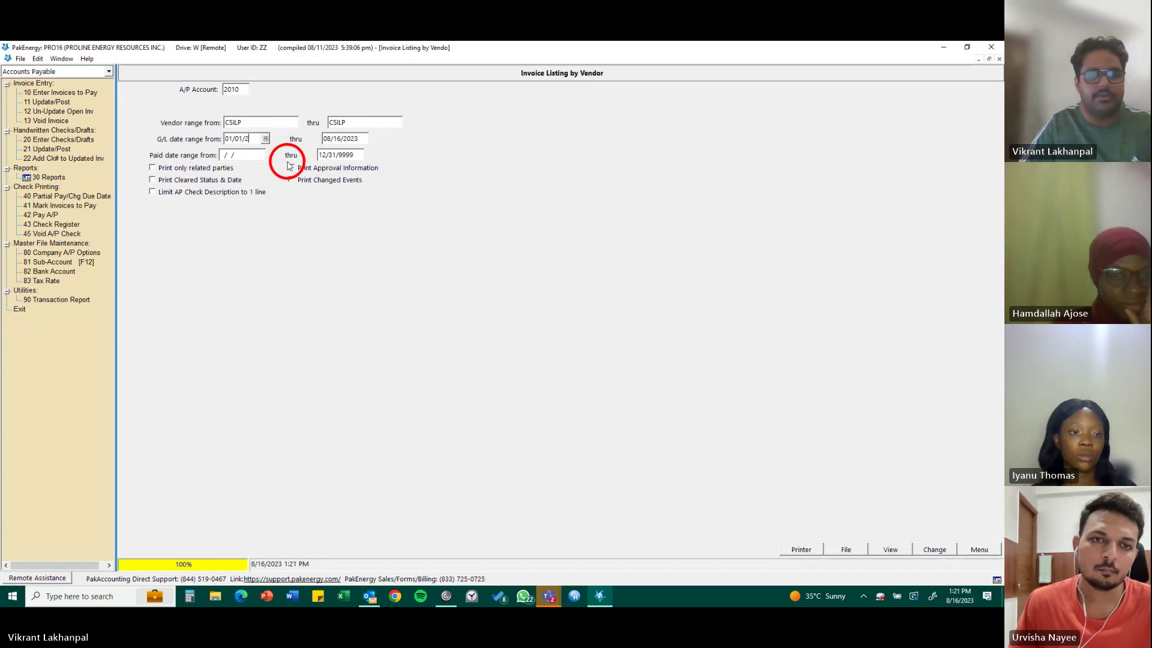
pyautogui.write('2022')
pyautogui.press('Tab')
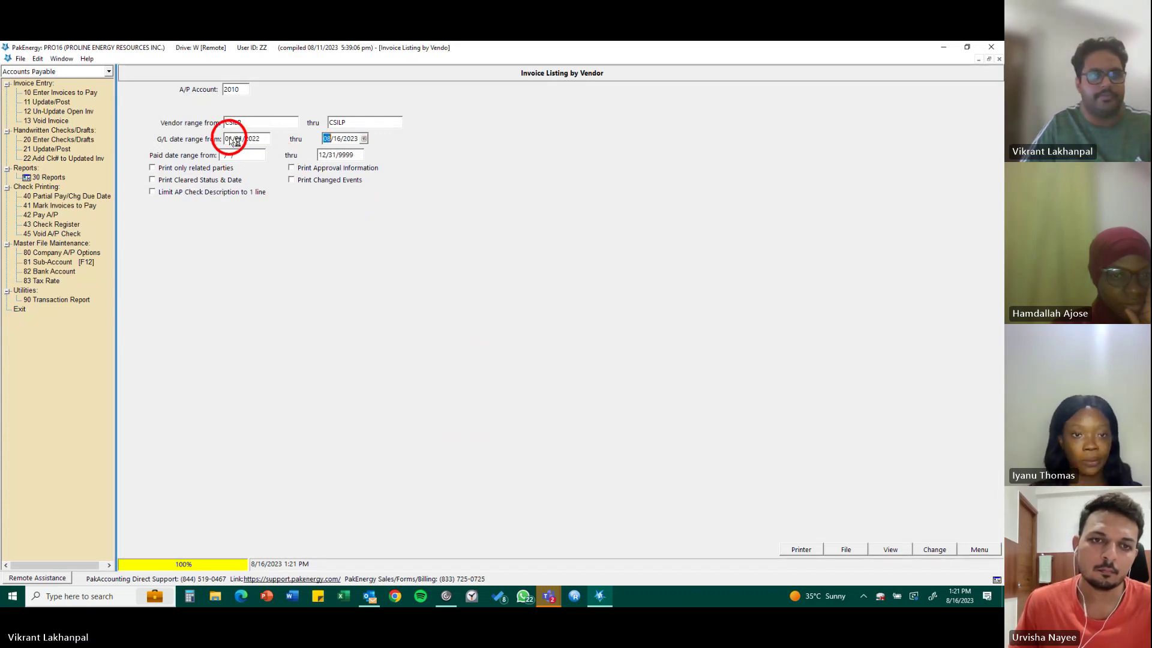
pyautogui.click(235, 139)
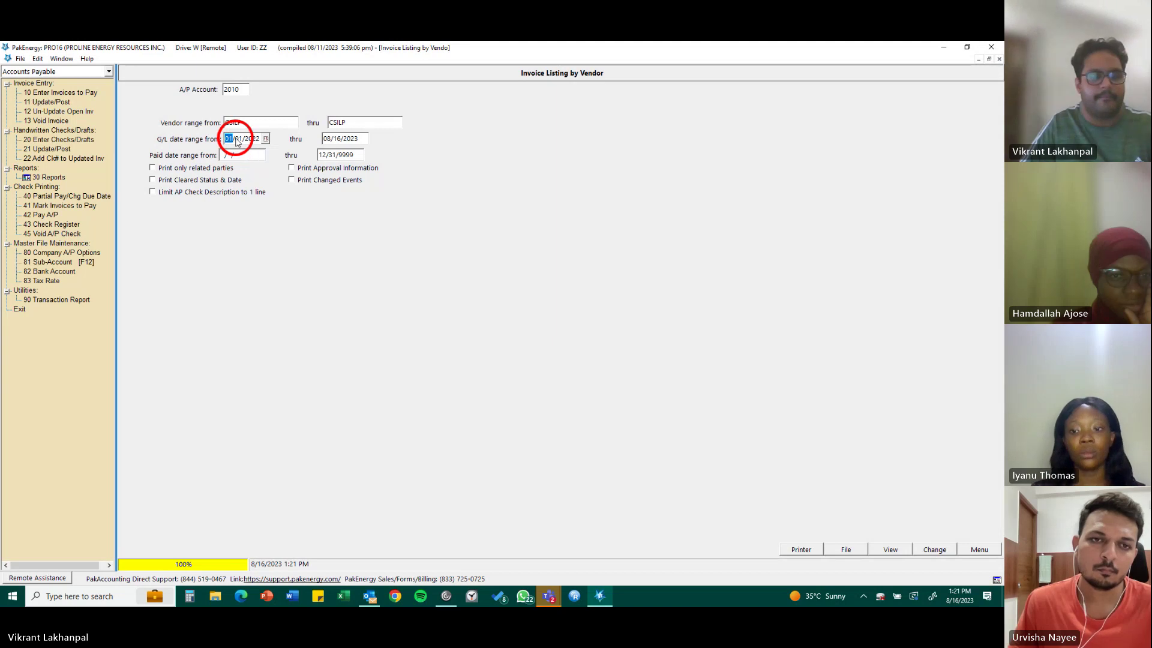
pyautogui.write('10')
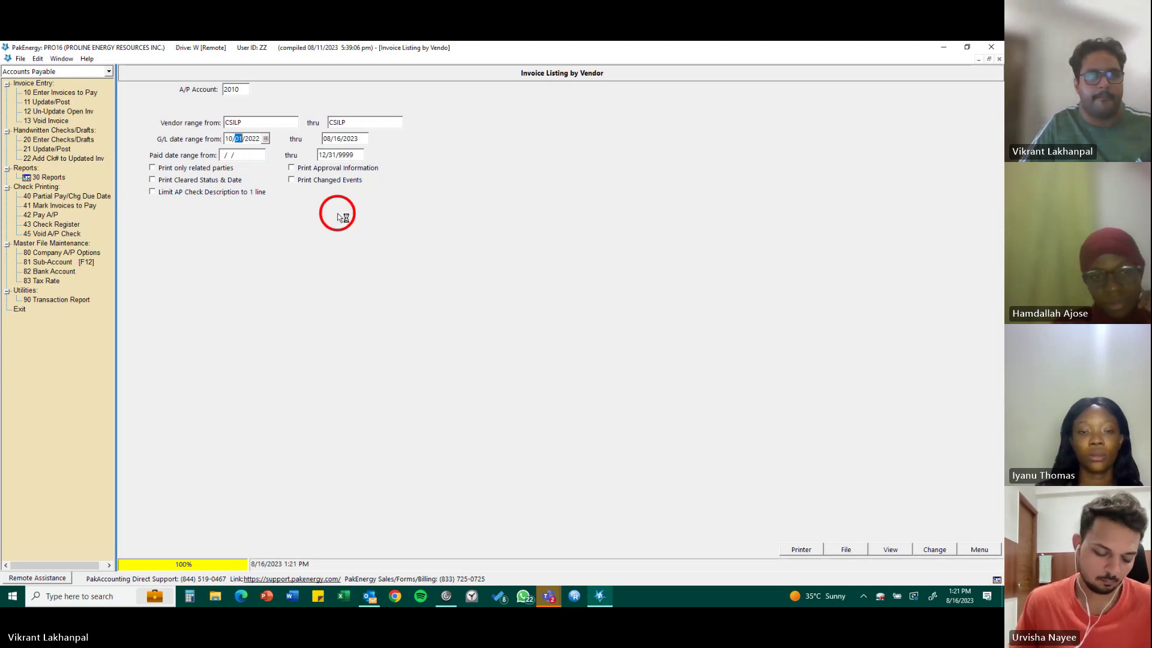
pyautogui.click(892, 549)
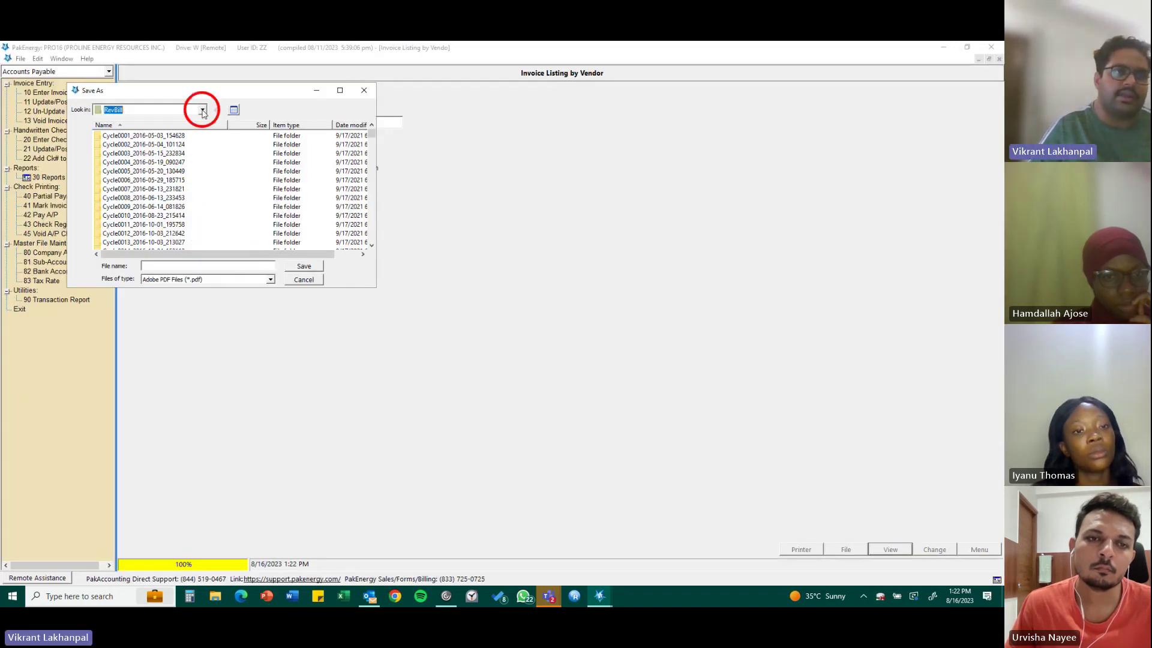
# Choose the WolfePak Downloads folder on the local C: drive as the save location for the CSILP listing
pyautogui.click(202, 110)
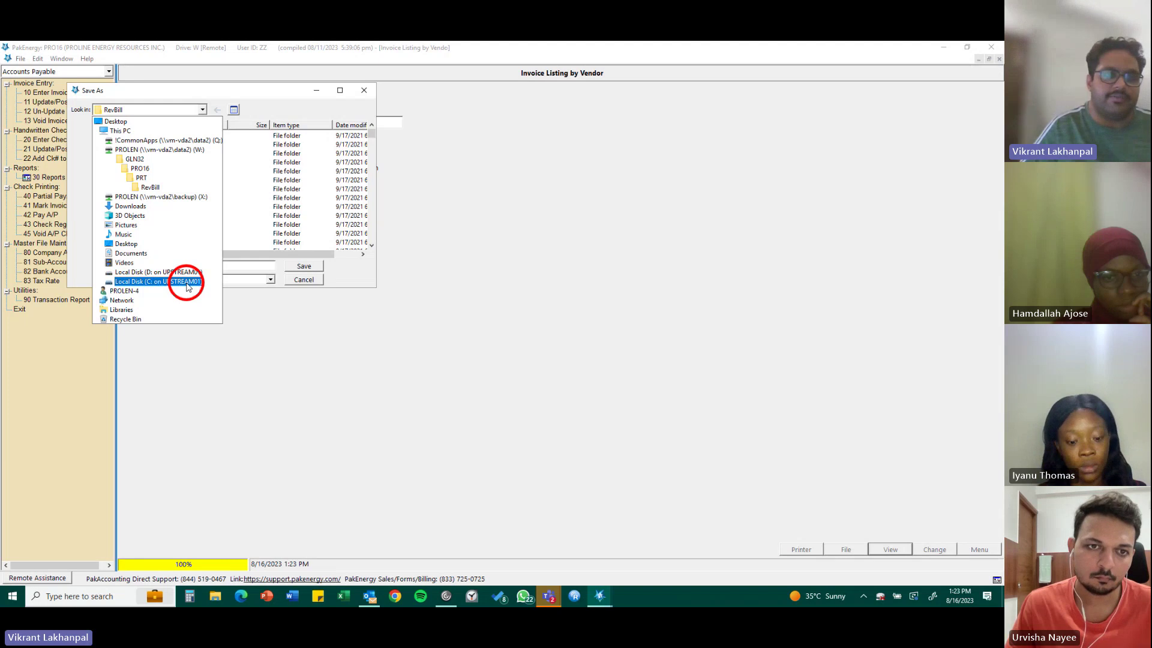
pyautogui.click(140, 283)
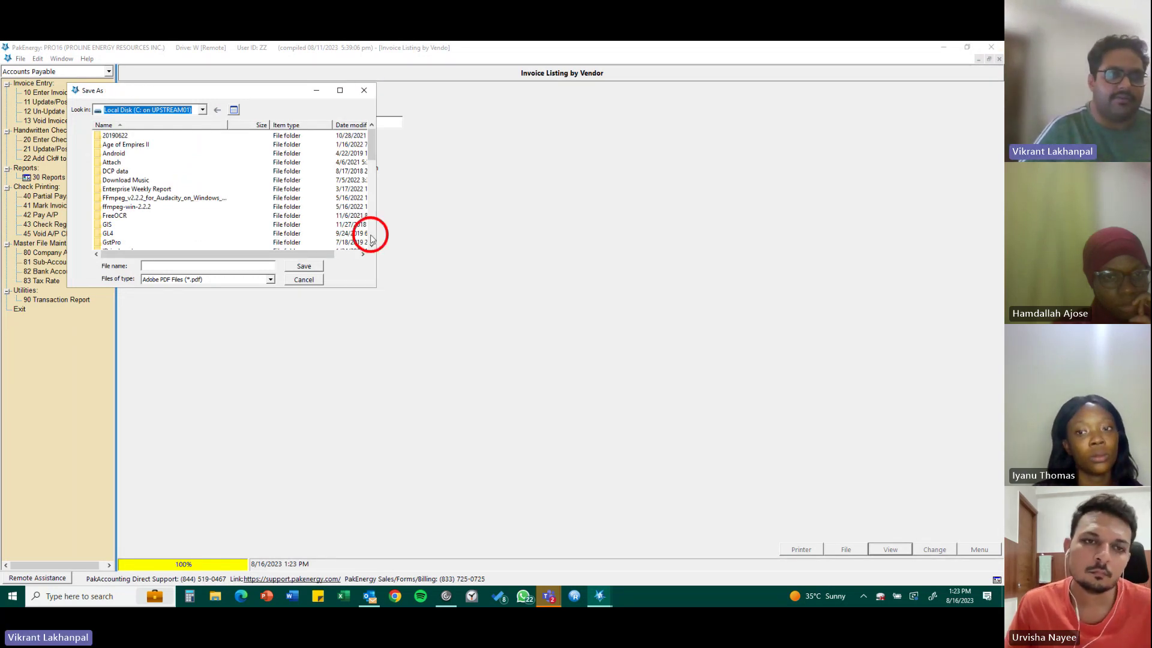
pyautogui.scroll(-4, 372, 245)
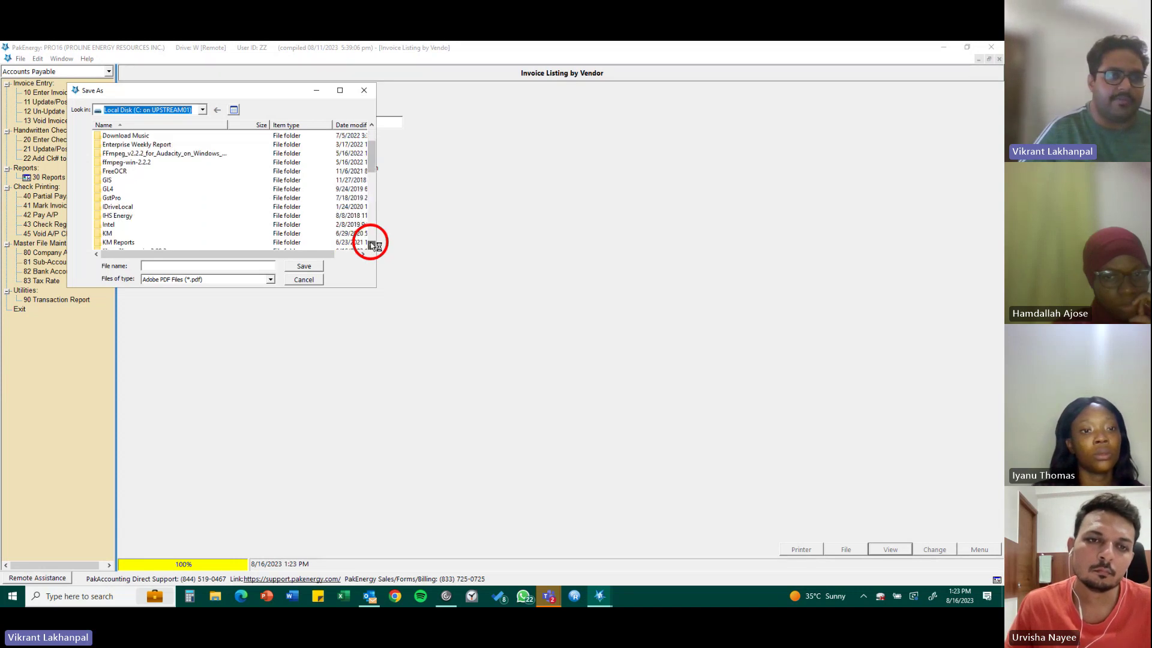
pyautogui.scroll(-3, 375, 245)
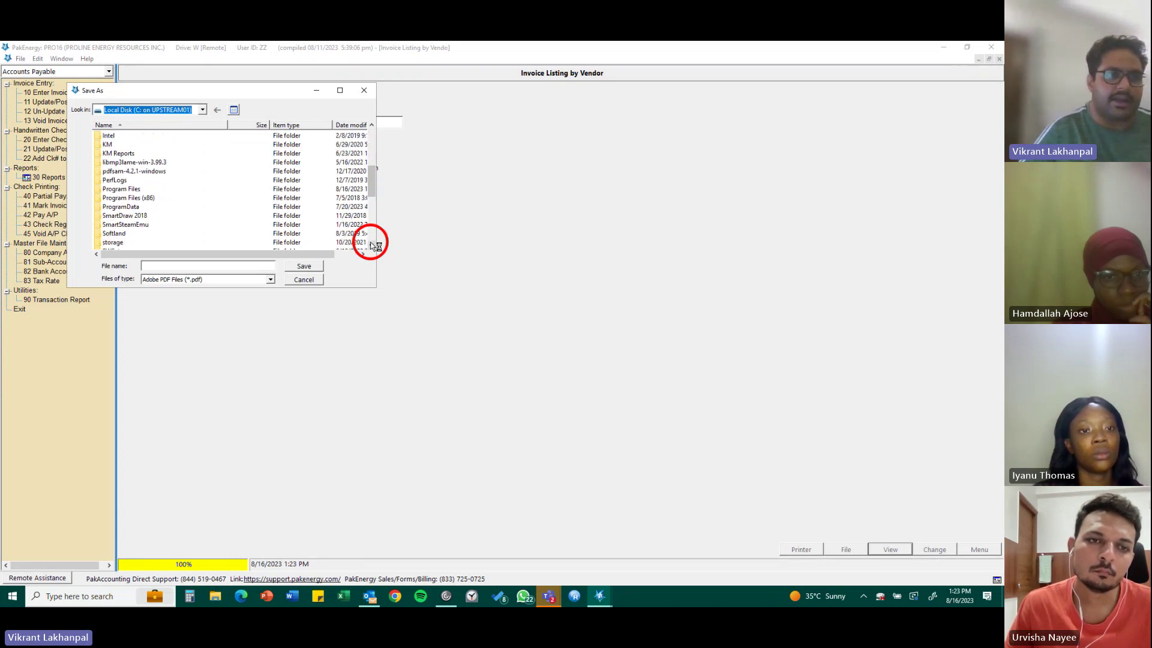
pyautogui.scroll(-3, 374, 245)
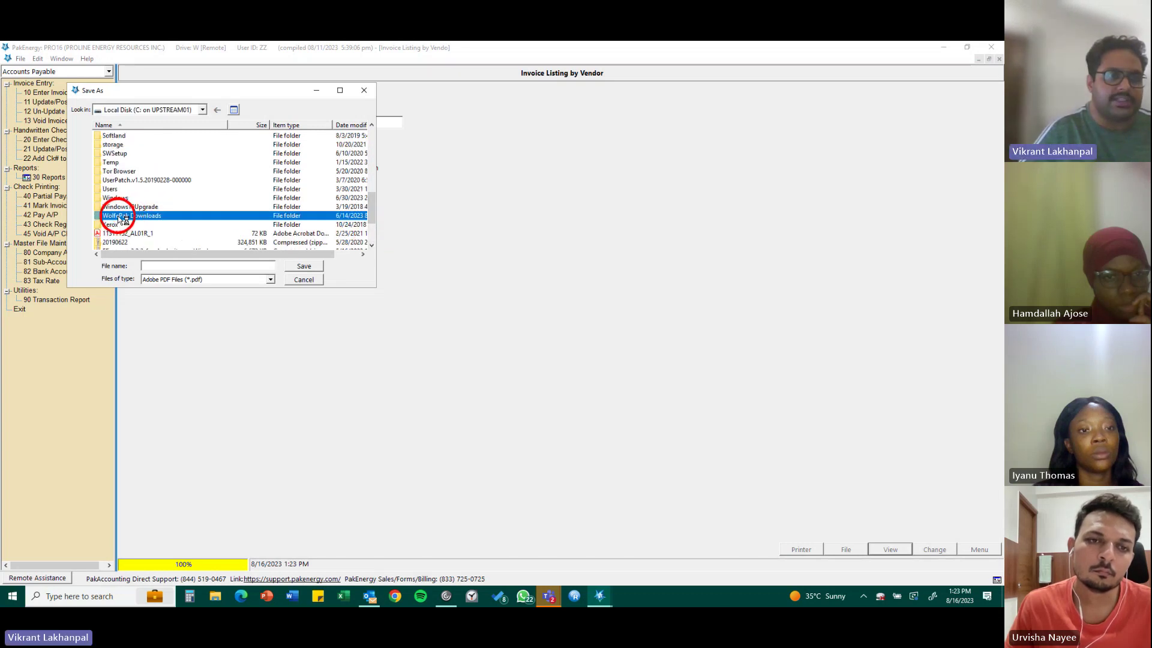
pyautogui.click(121, 217)
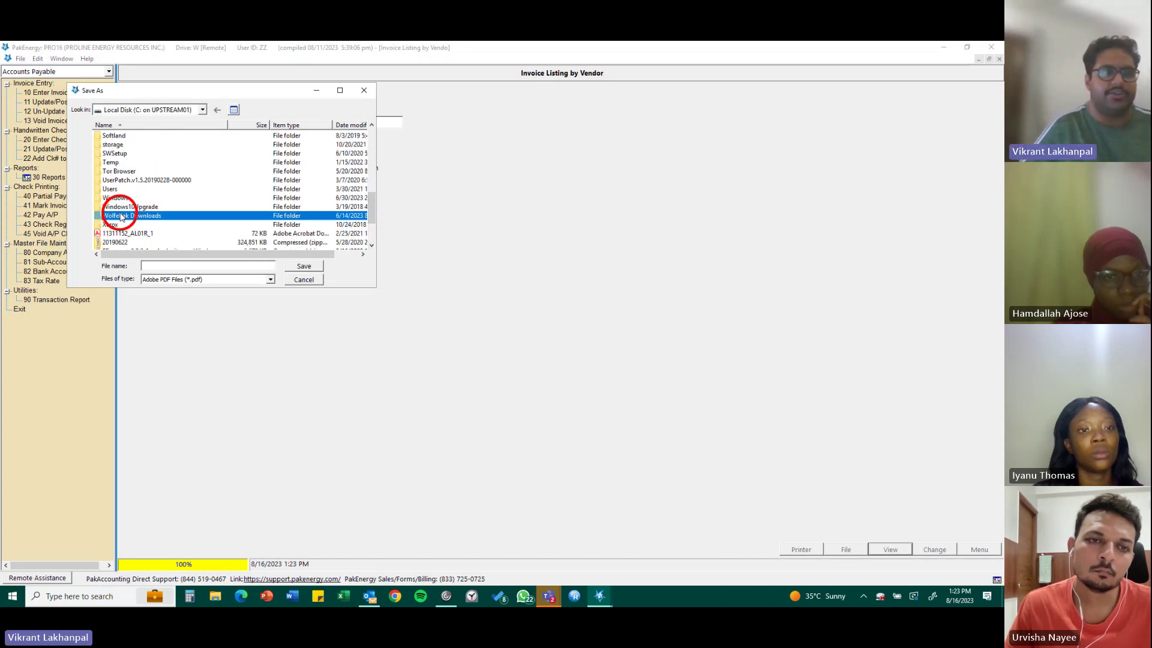
pyautogui.doubleClick(121, 217)
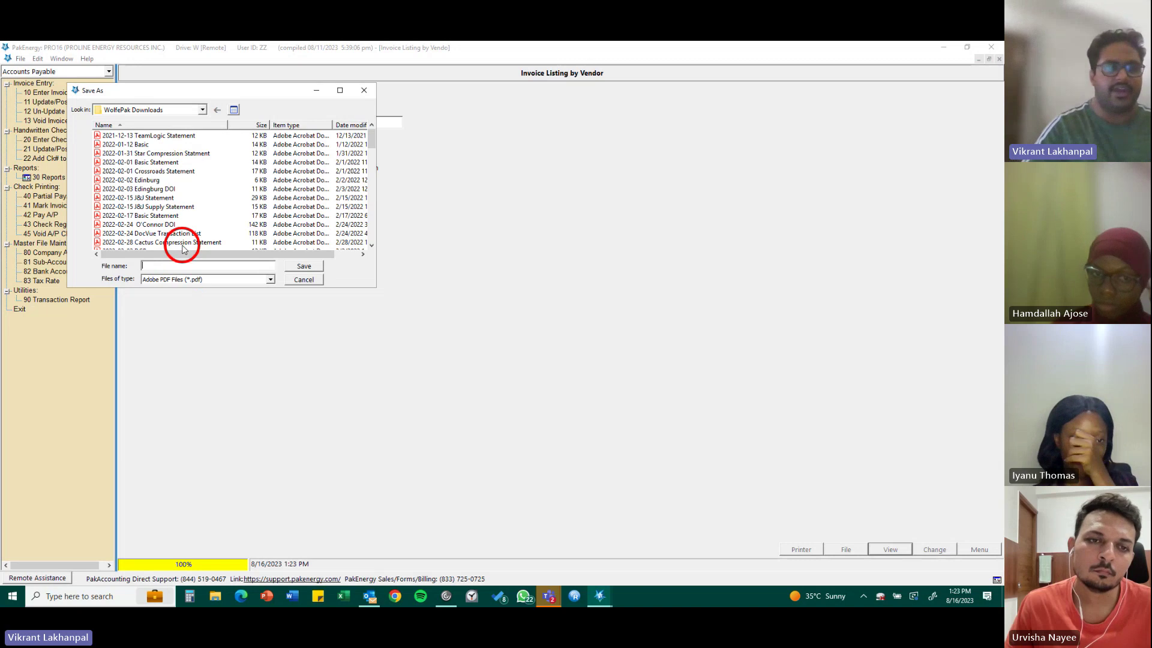
# Name the report file "2023-08-16 Sample Statement CSI"
pyautogui.write('2023')
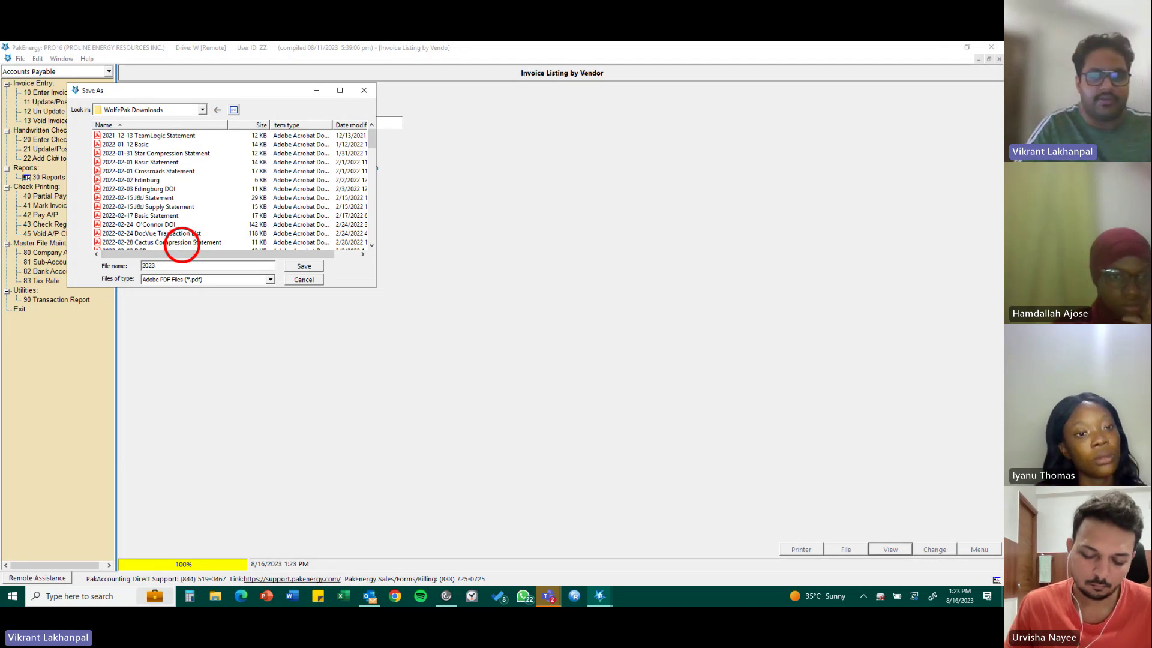
pyautogui.write('-08')
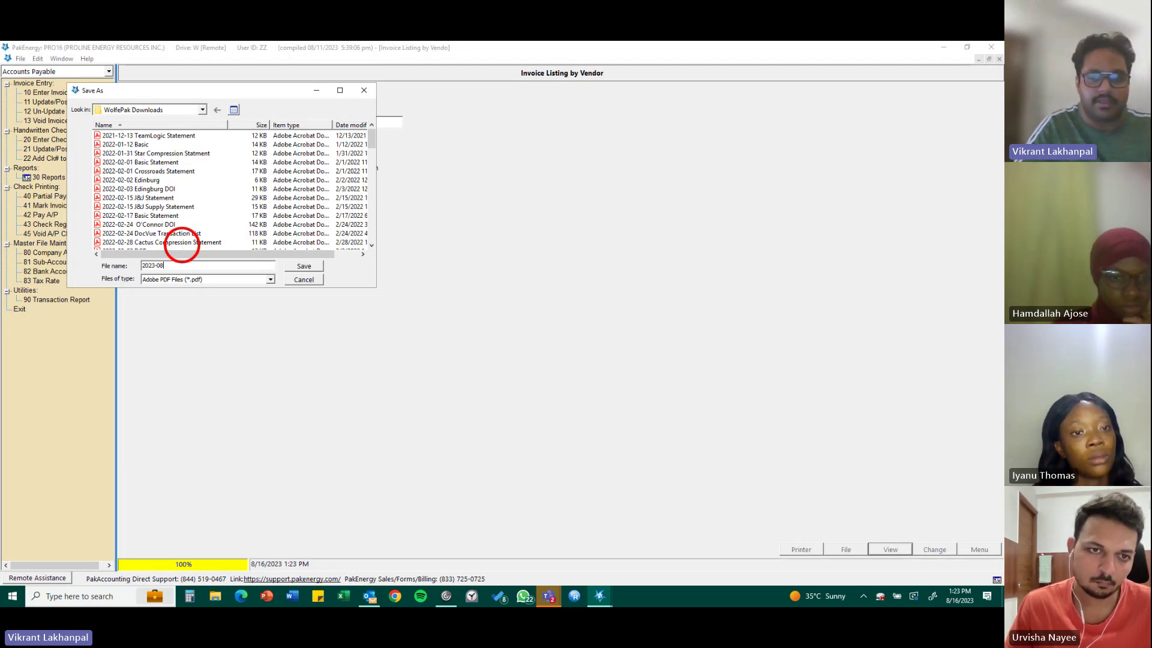
pyautogui.write('-16')
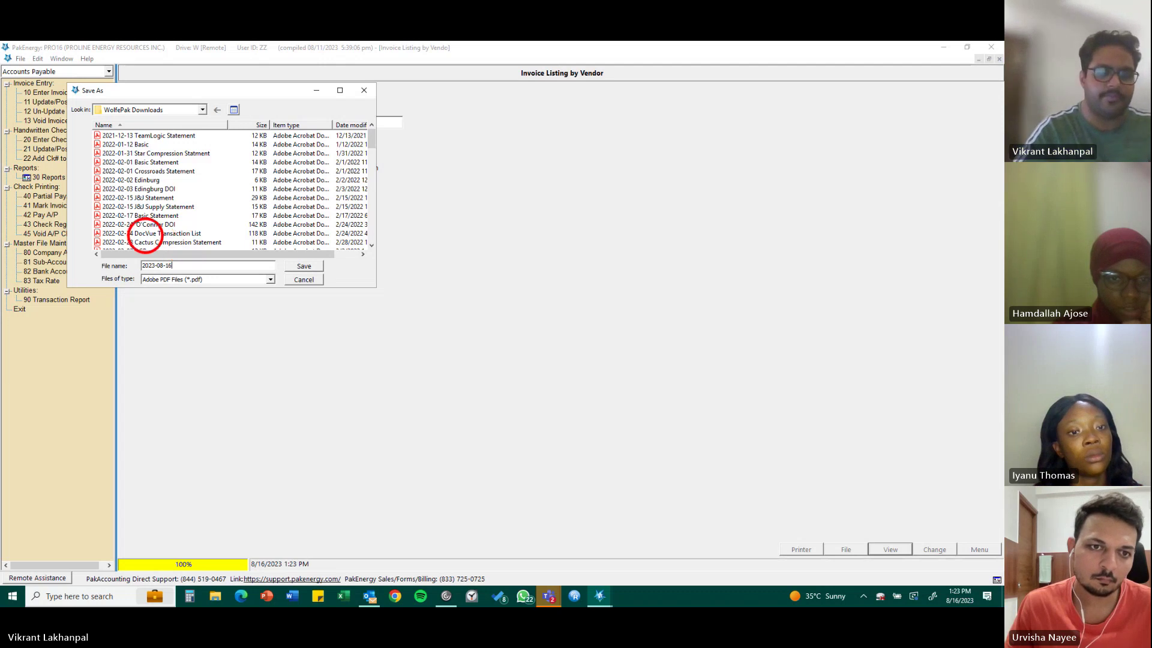
pyautogui.write(' Sample S')
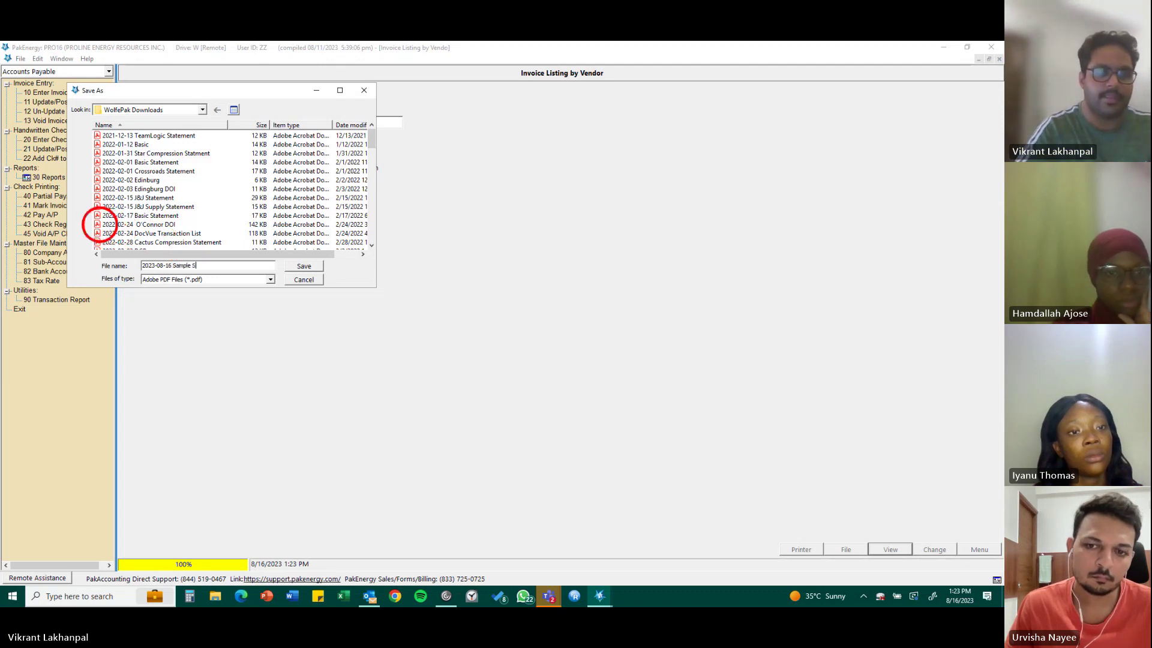
pyautogui.write('tatement CS')
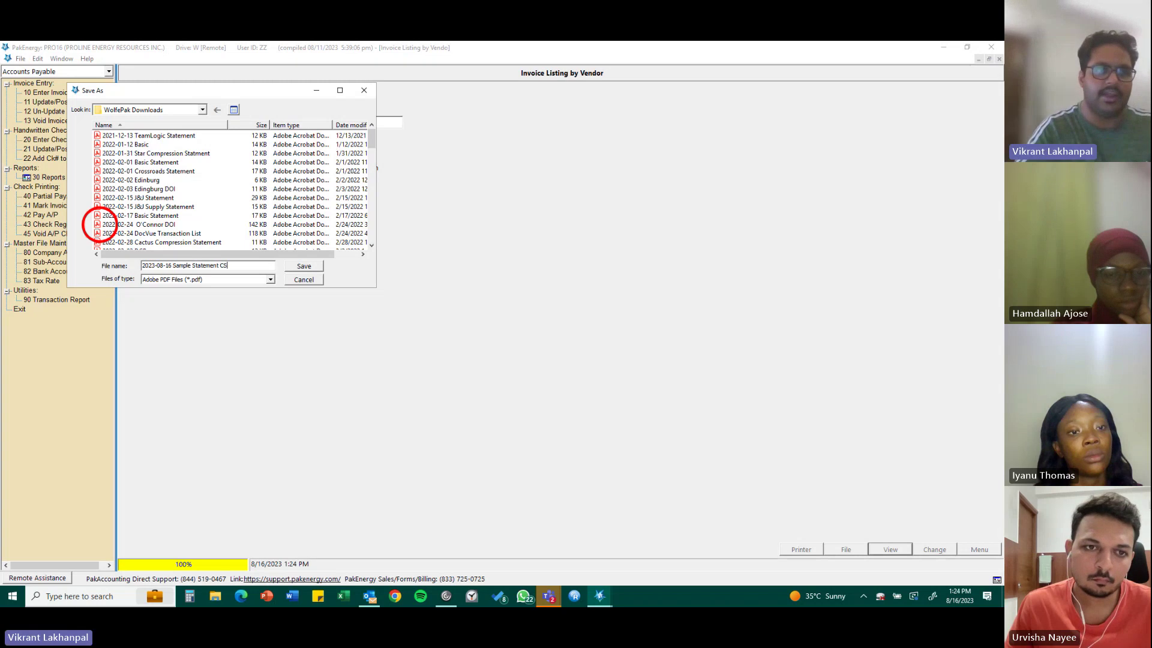
pyautogui.write('I')
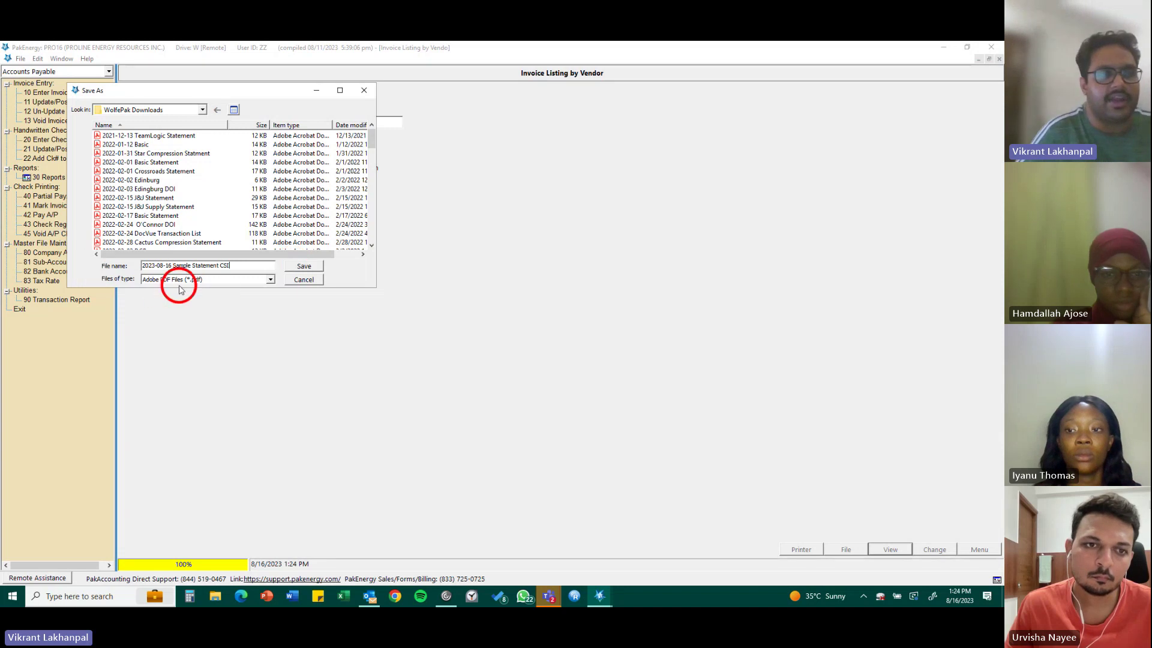
# Save the listing as a Microsoft Excel Workbook (*.xls) with the default Excel setup and close the report preview
pyautogui.click(270, 280)
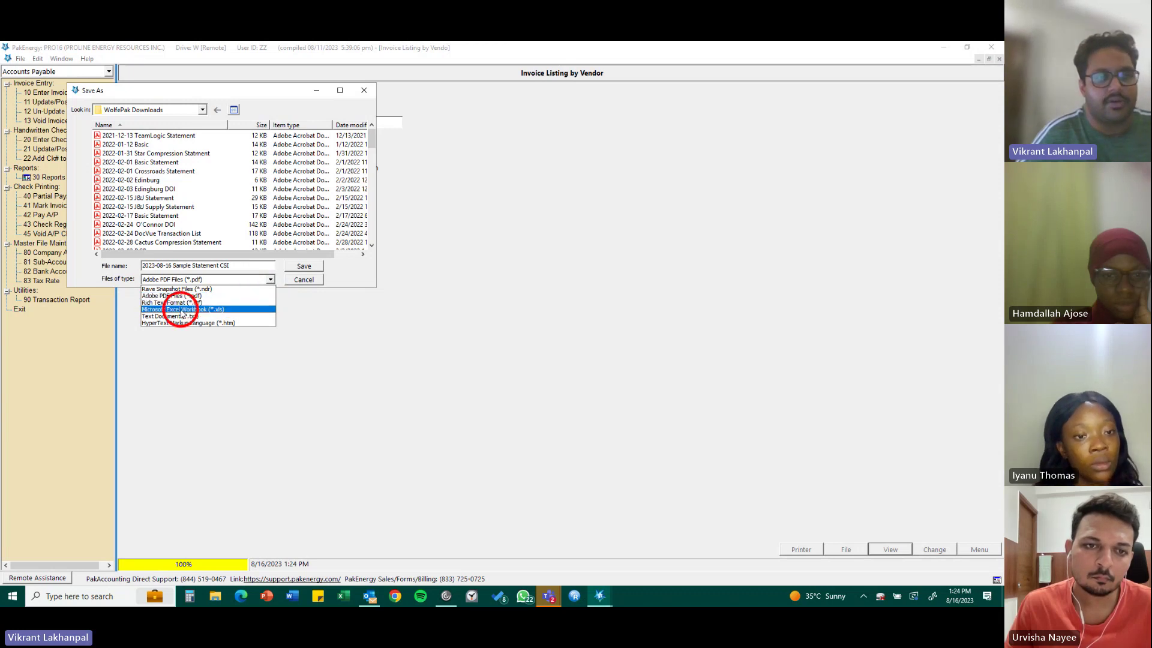
pyautogui.click(214, 309)
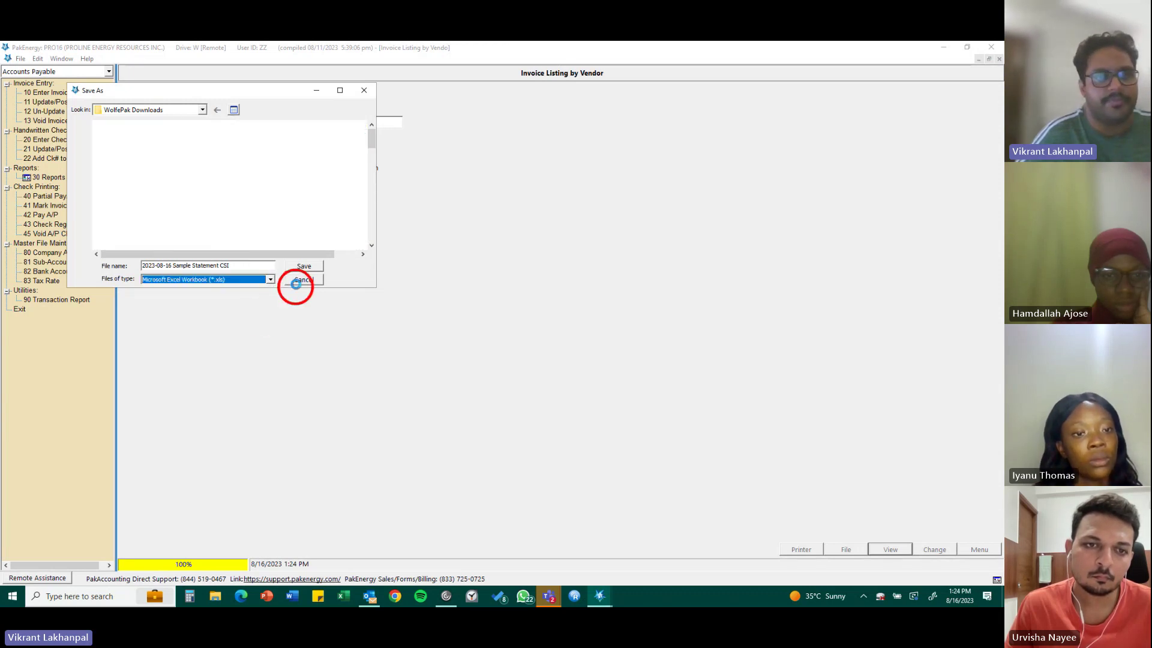
pyautogui.click(307, 267)
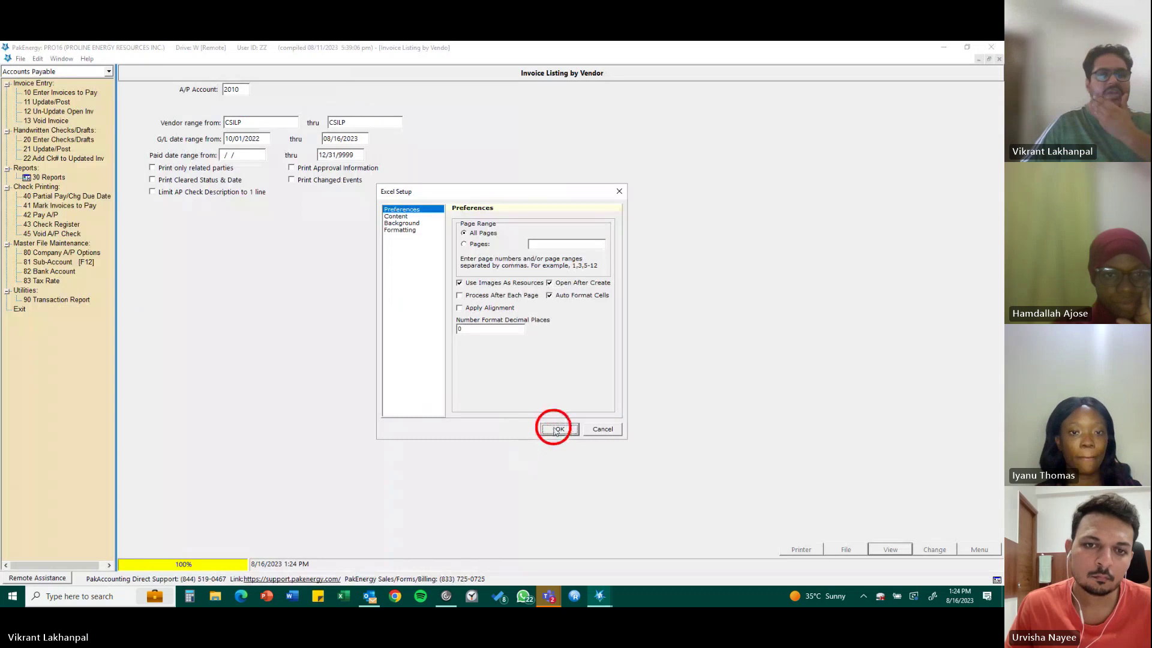
pyautogui.click(557, 430)
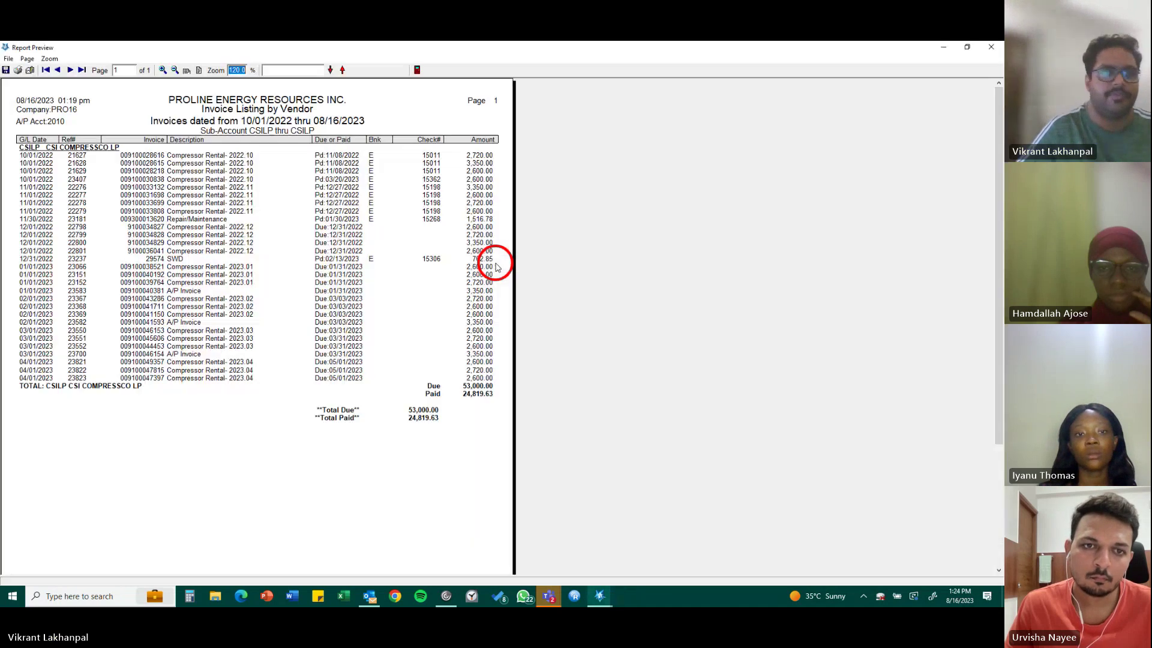
pyautogui.click(417, 70)
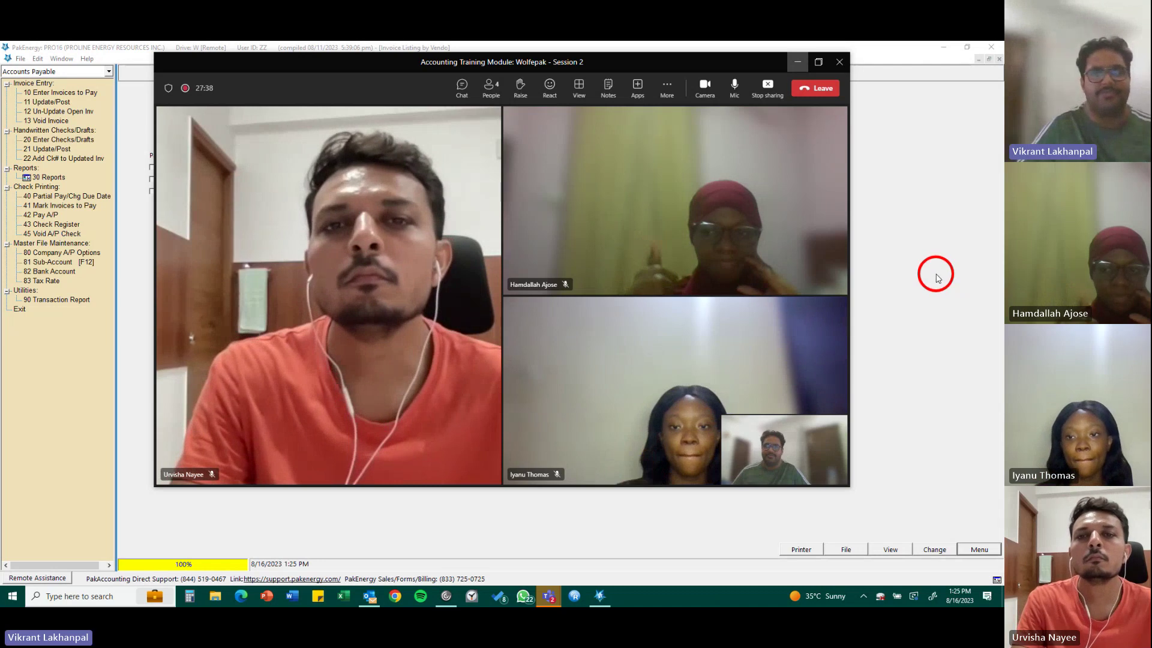
# Minimize the meeting window, view the Invoice History by Vendor report options, and return to the report list
pyautogui.click(797, 61)
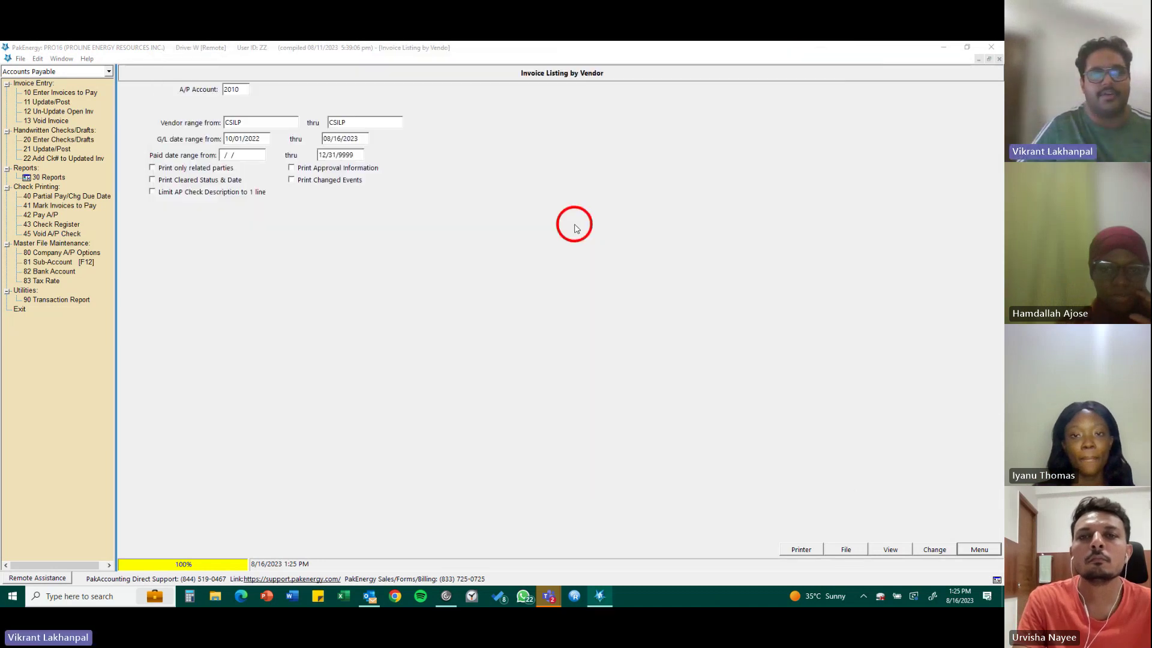
pyautogui.click(981, 548)
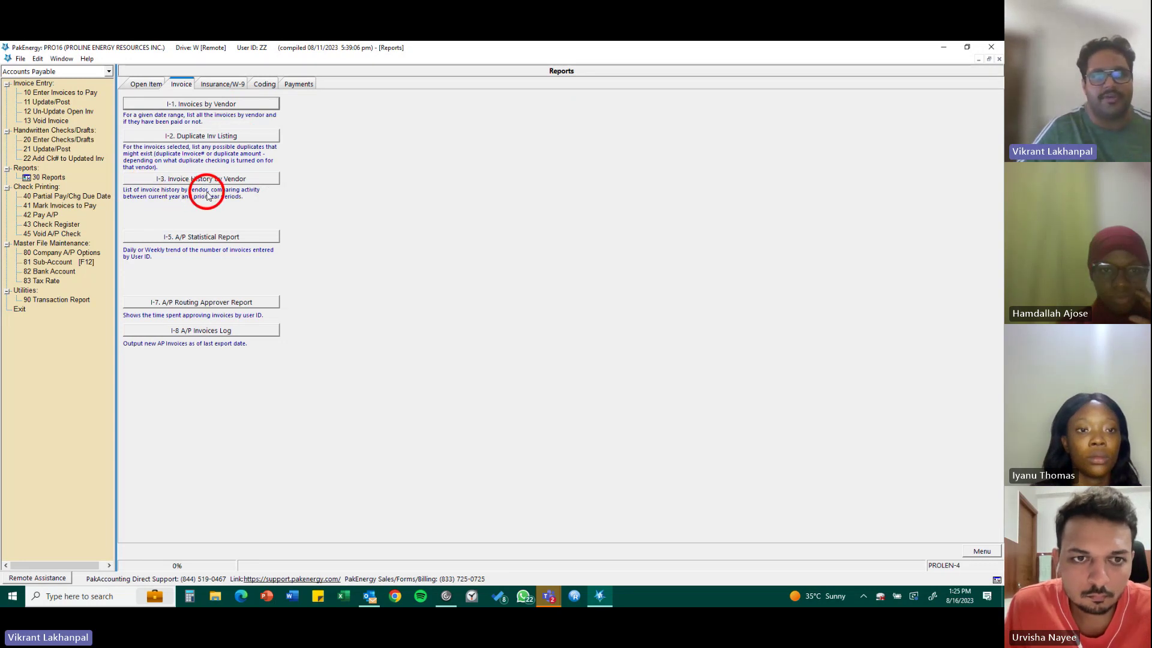
pyautogui.click(274, 178)
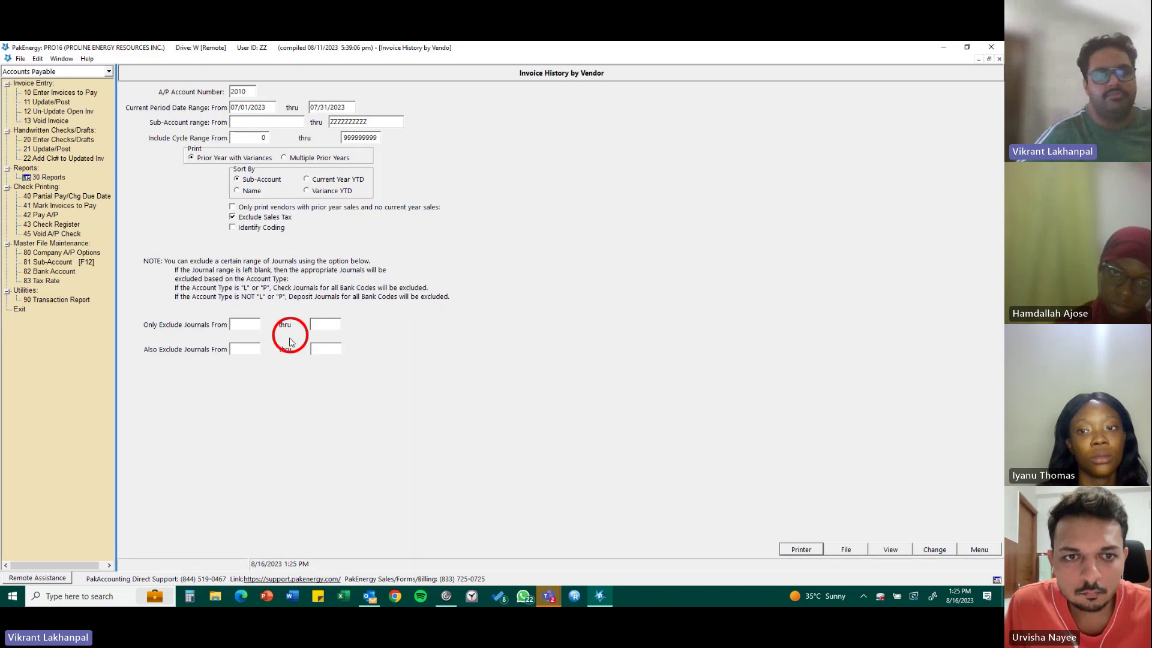
pyautogui.click(979, 549)
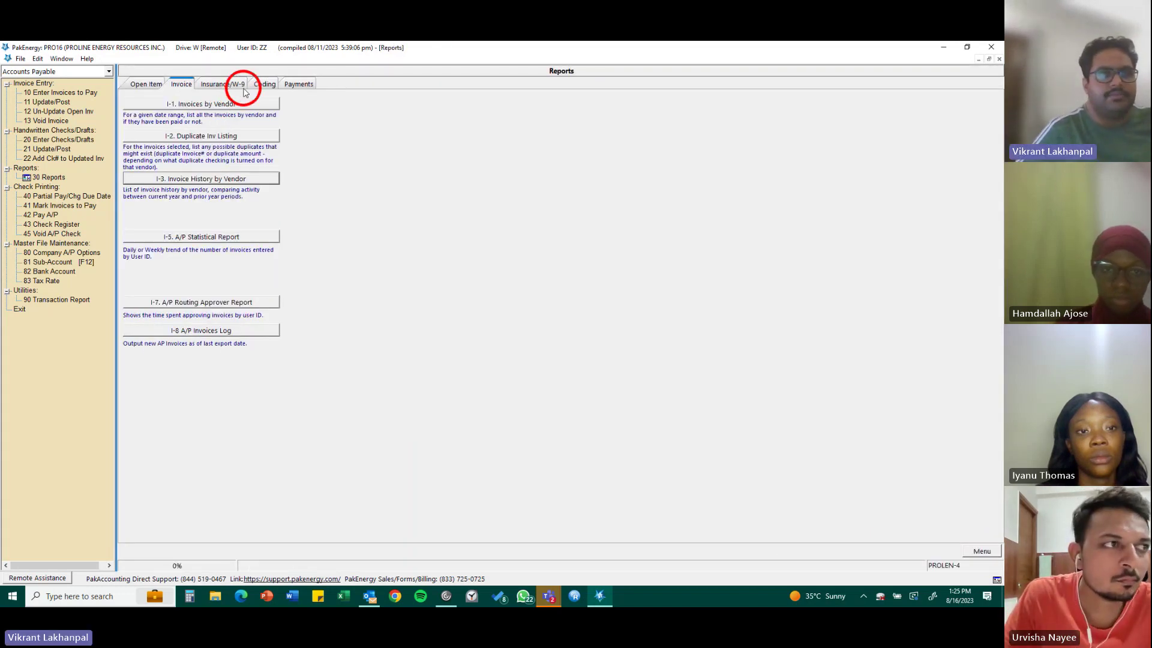
# View the Vendor Payment Summary report options, choosing 2013 as the ending A/P account, and leave without running the report
pyautogui.click(295, 85)
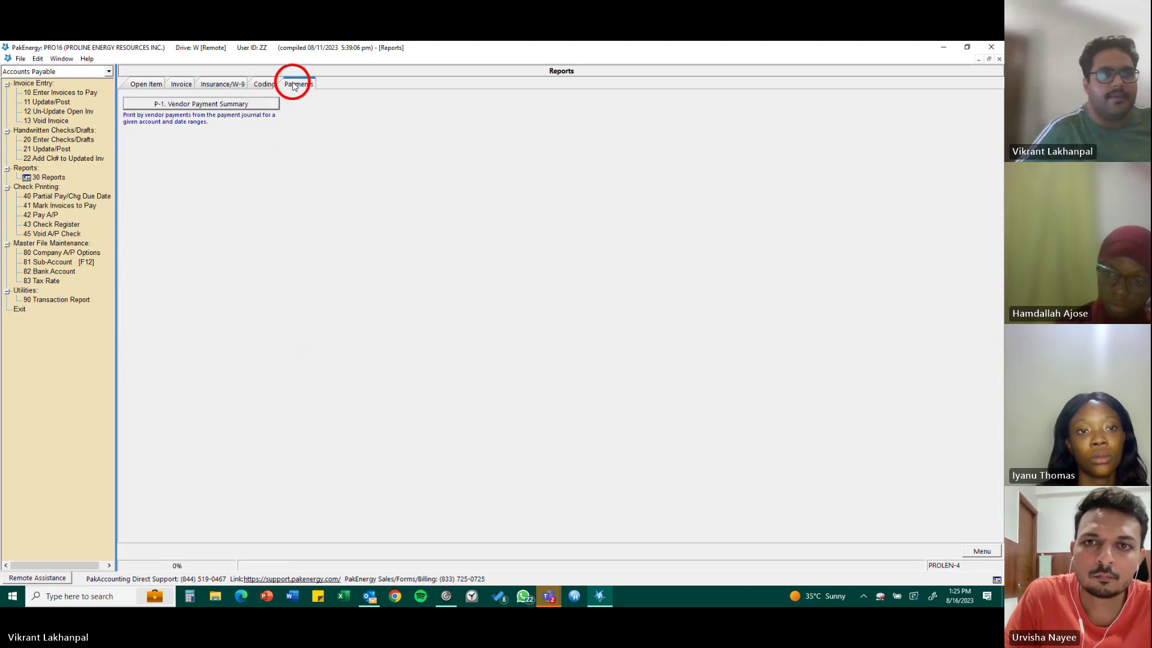
pyautogui.click(211, 104)
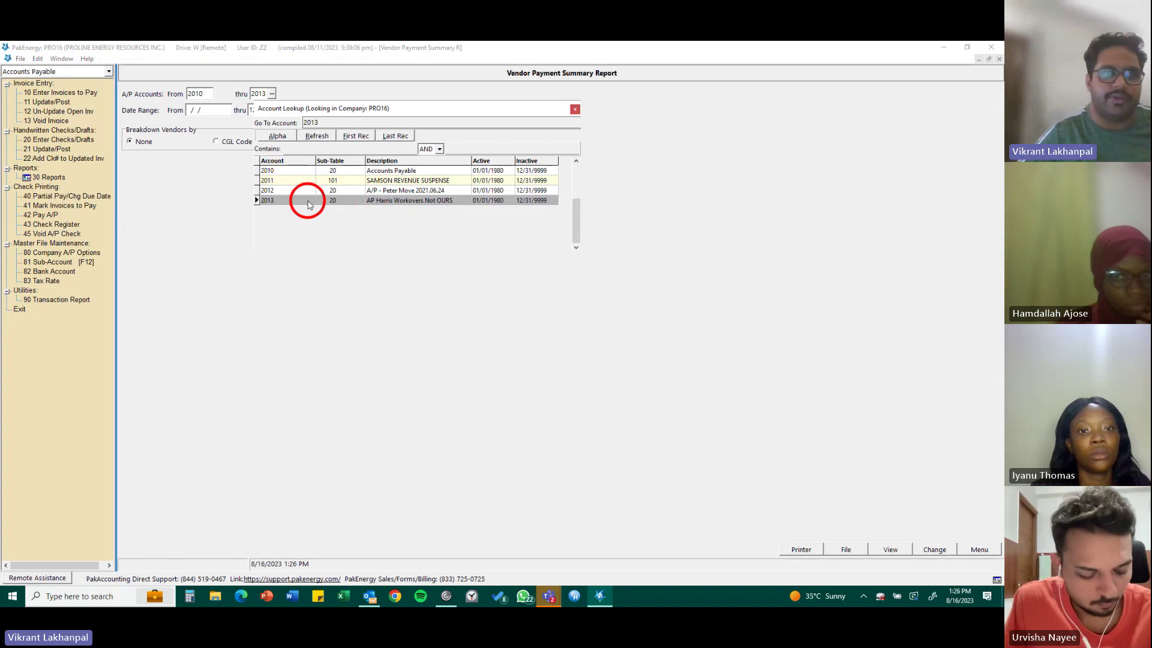
pyautogui.doubleClick(372, 201)
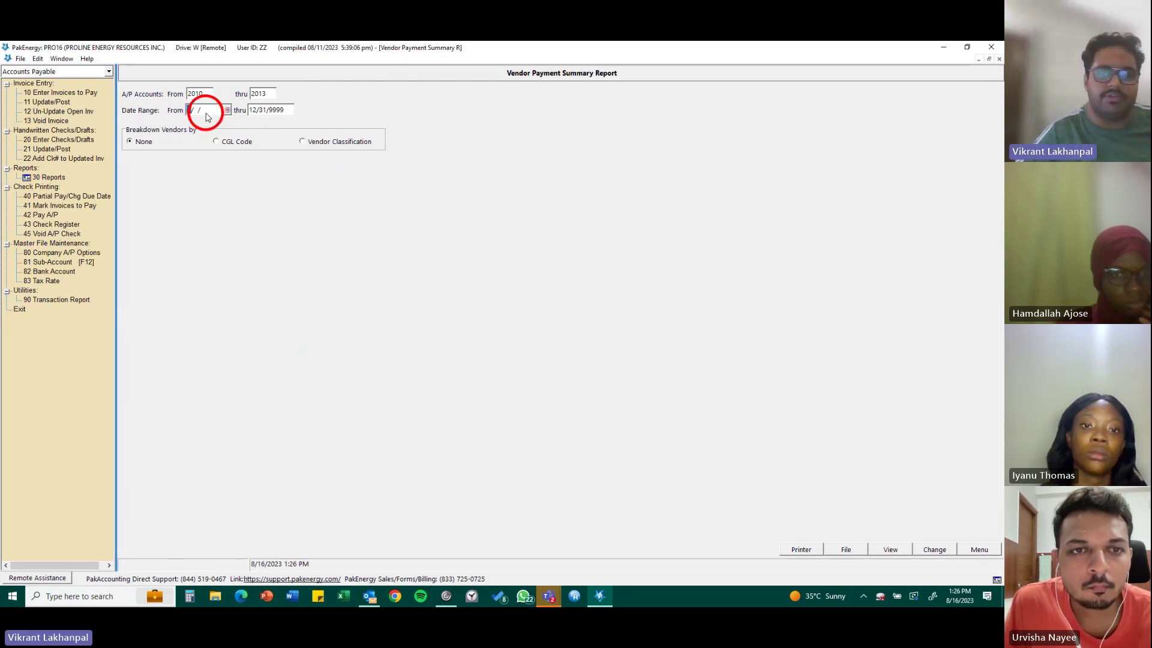
pyautogui.click(976, 549)
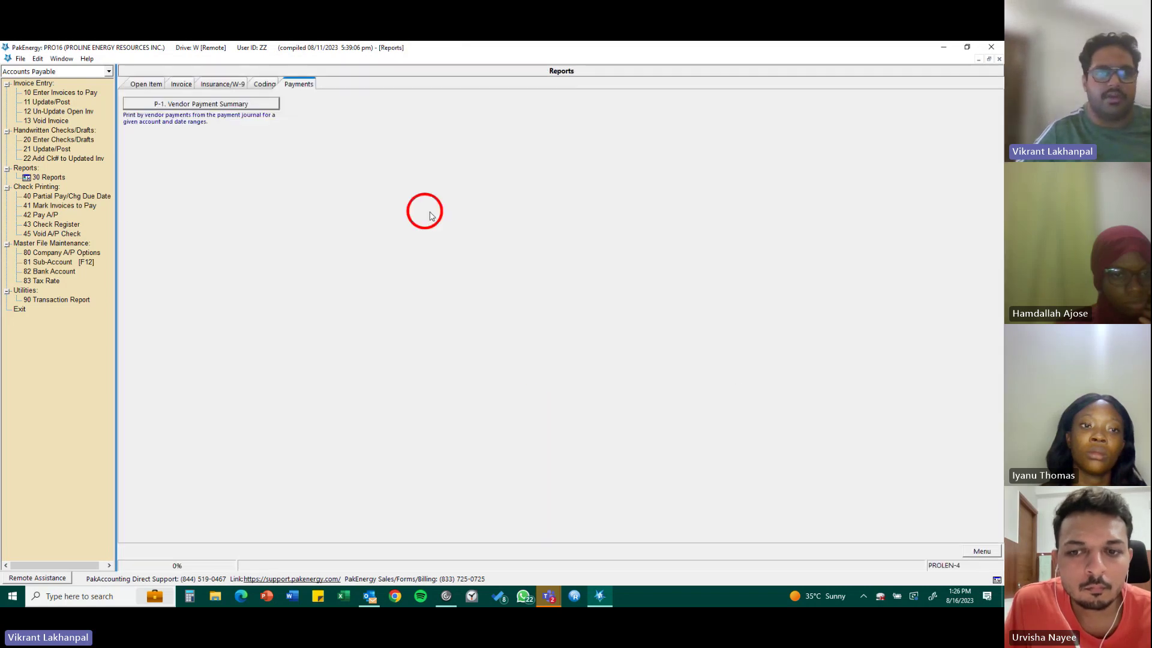
# View the vendor record in Sub-Account Maintenance, and close both it and the Reports screen
pyautogui.click(180, 84)
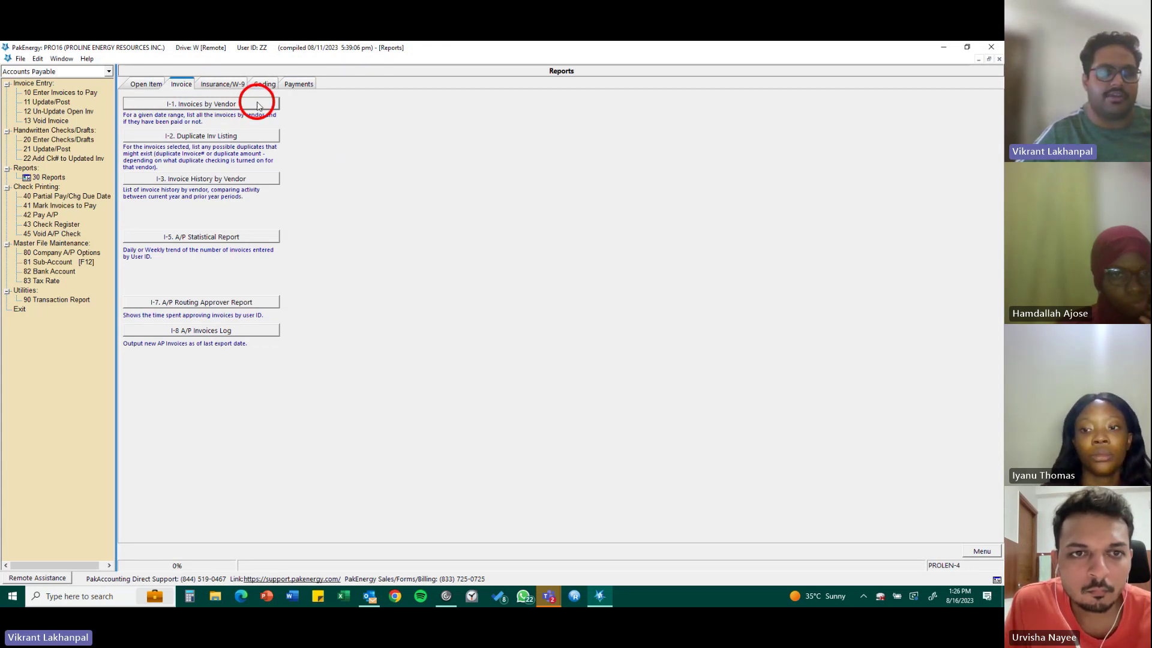
pyautogui.click(43, 264)
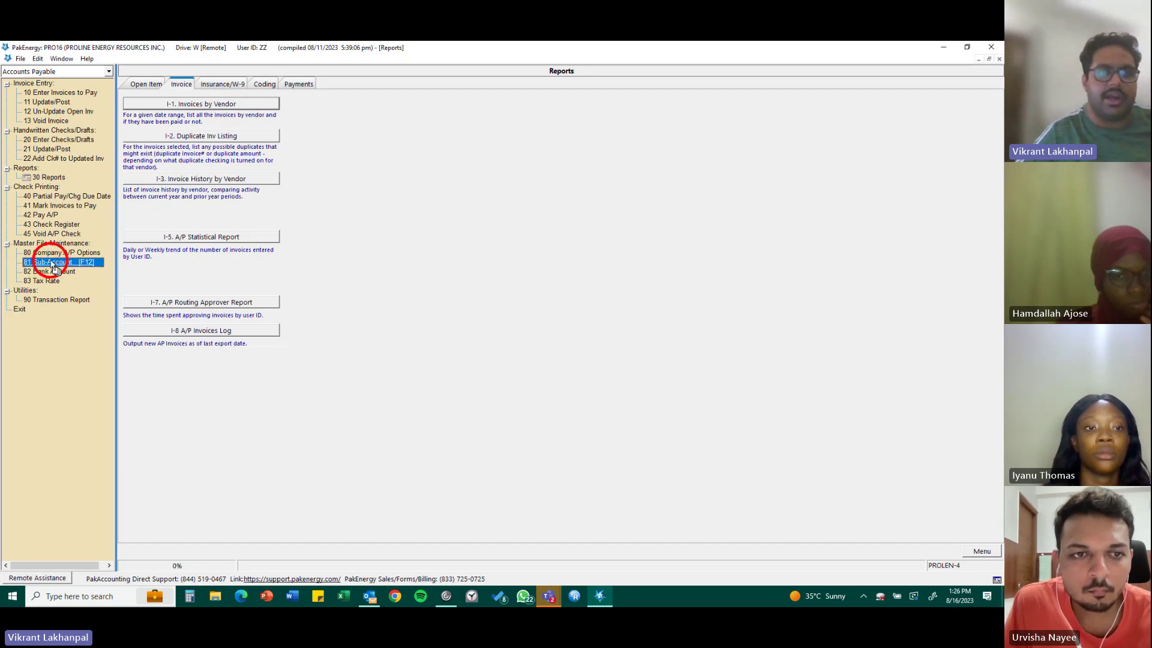
pyautogui.doubleClick(53, 265)
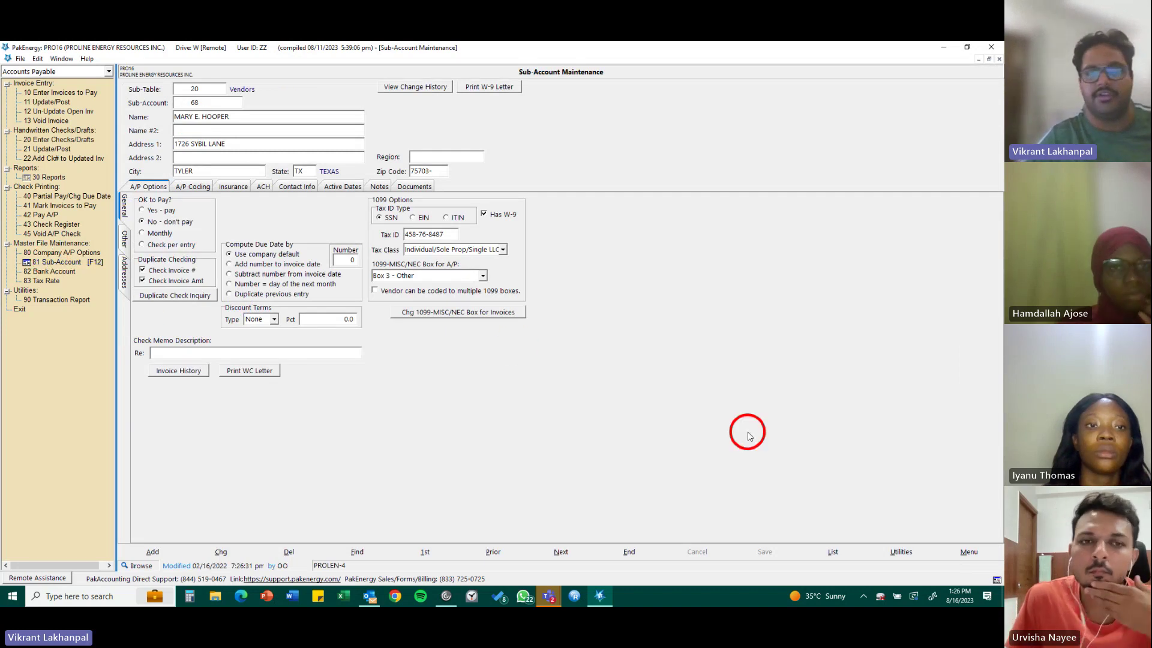
pyautogui.click(975, 549)
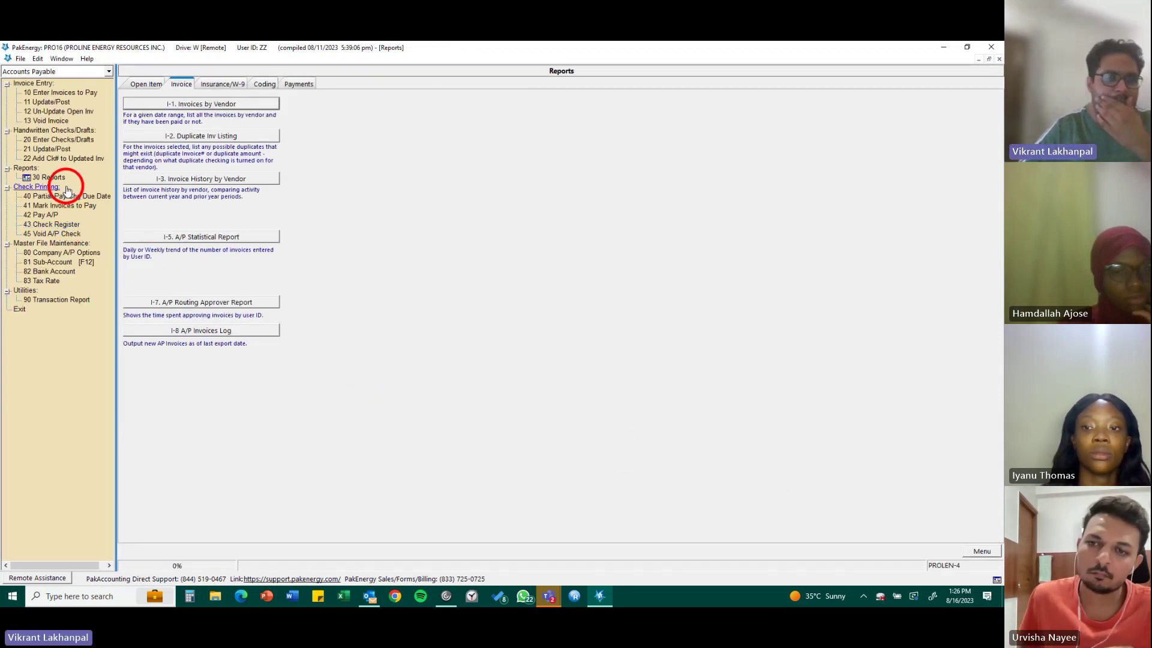
pyautogui.click(982, 551)
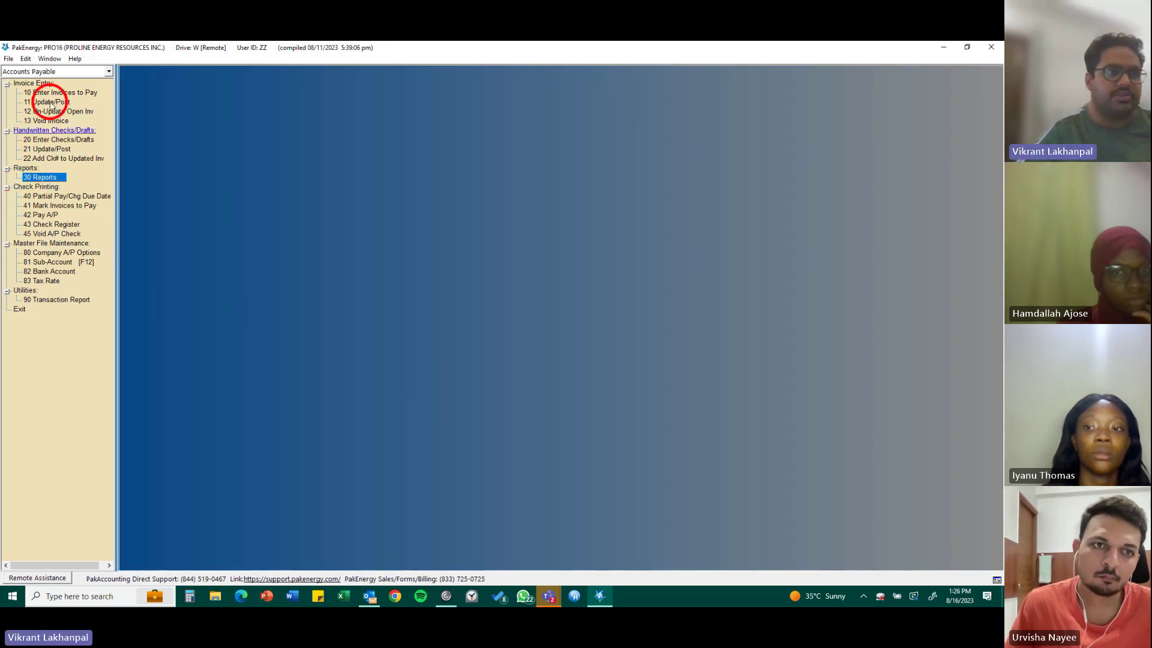
# Open Mark Invoices to Pay and look through the unpaid vendor invoices for A/P account 2010
pyautogui.click(68, 207)
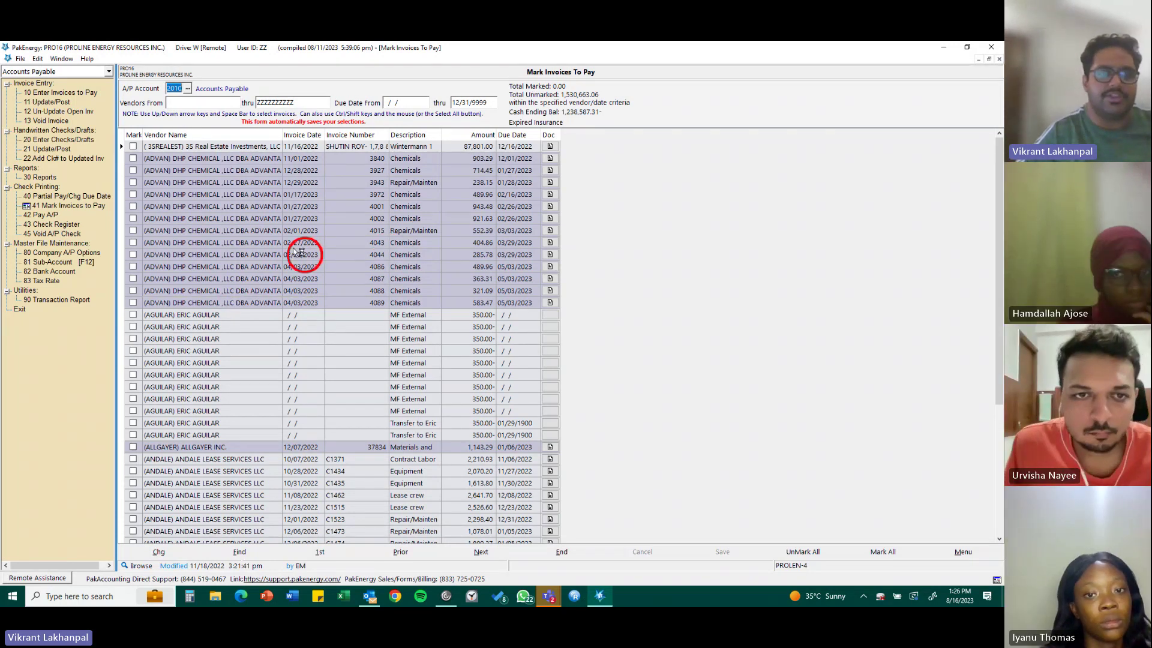
pyautogui.scroll(-7, 306, 243)
pyautogui.scroll(-3, 315, 236)
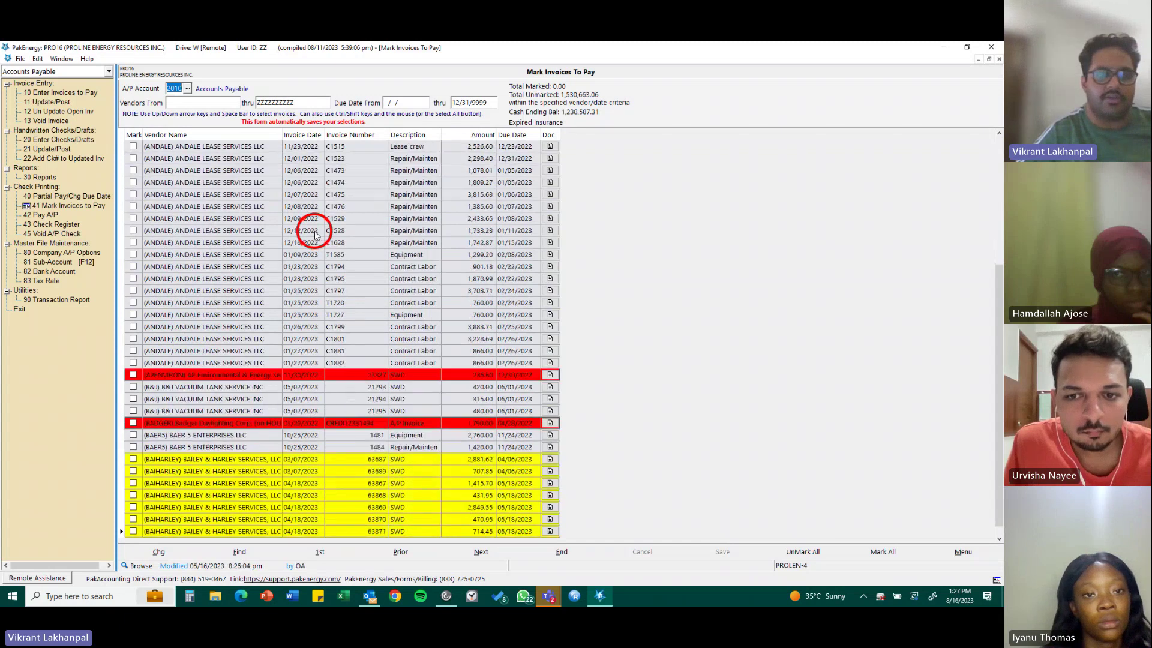
pyautogui.scroll(-3, 315, 234)
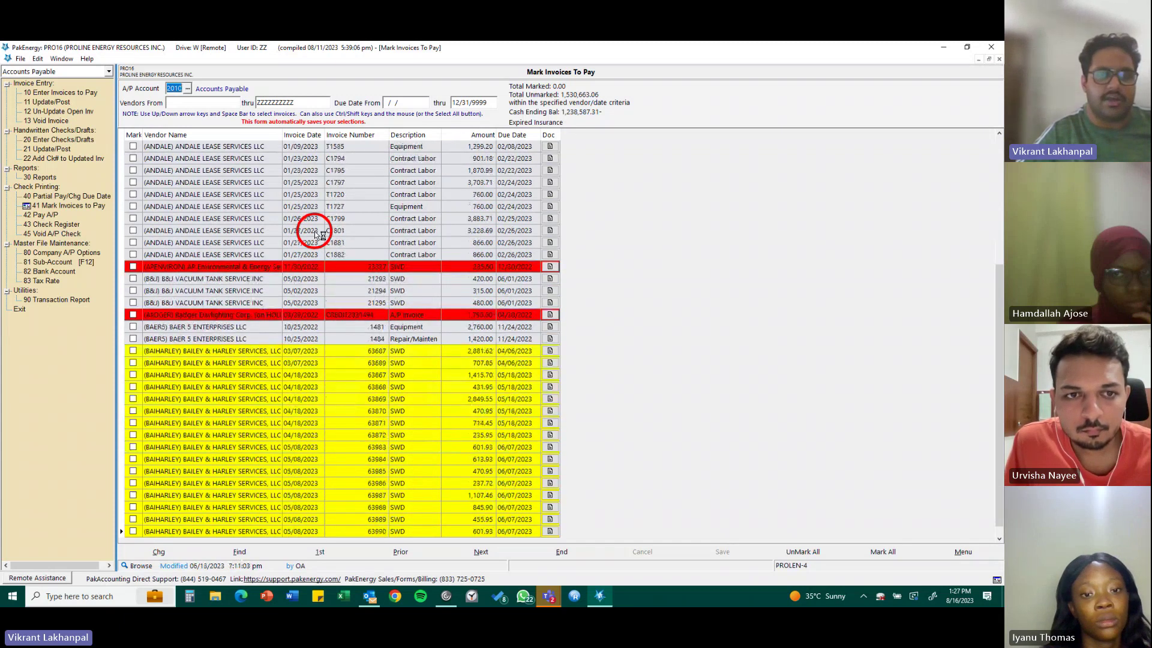
pyautogui.scroll(-15, 315, 234)
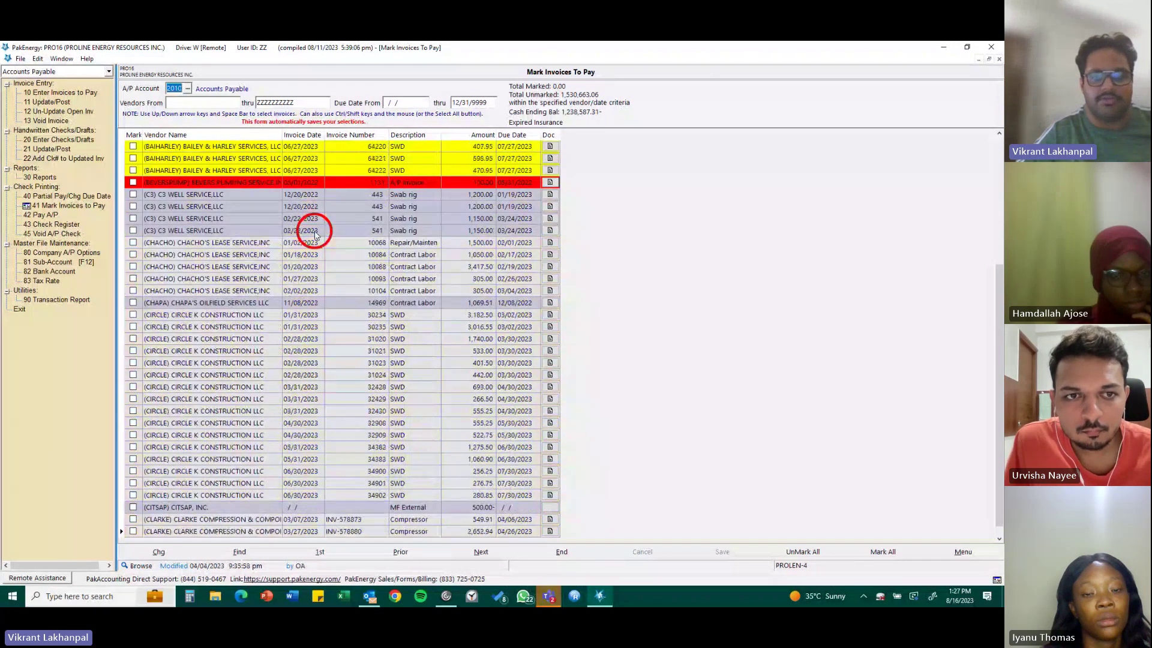
# Look through the remaining unpaid invoices, down to the CSI Compressco and Davis Elite Energy entries, and close Mark Invoices to Pay
pyautogui.scroll(-7, 315, 234)
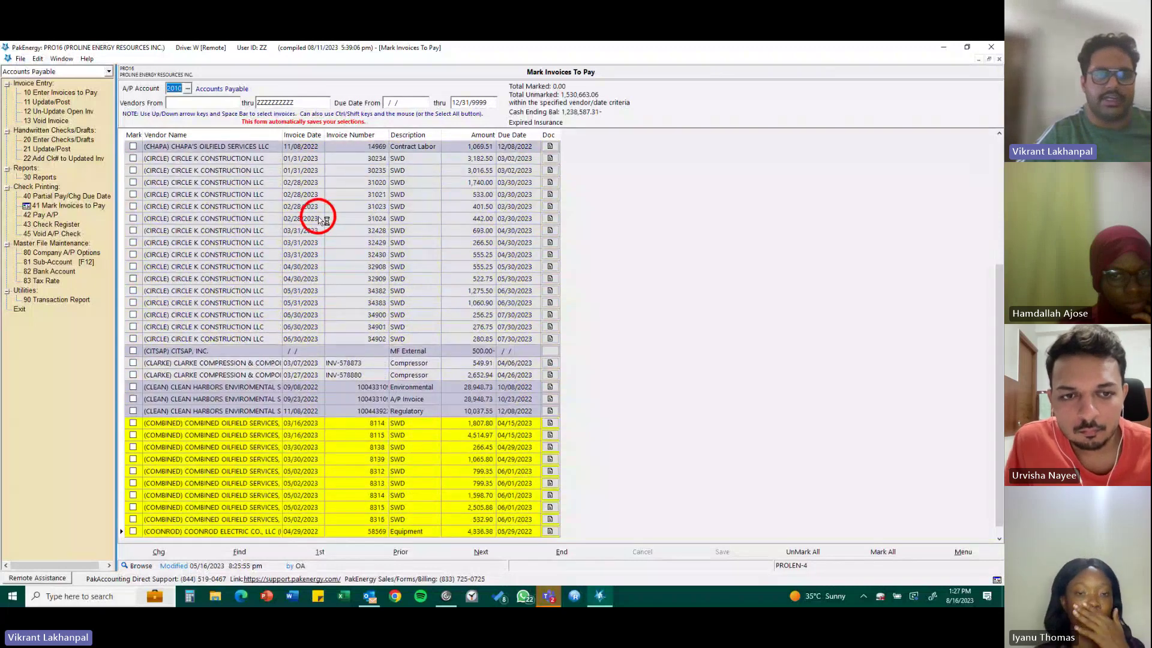
pyautogui.scroll(-1, 317, 216)
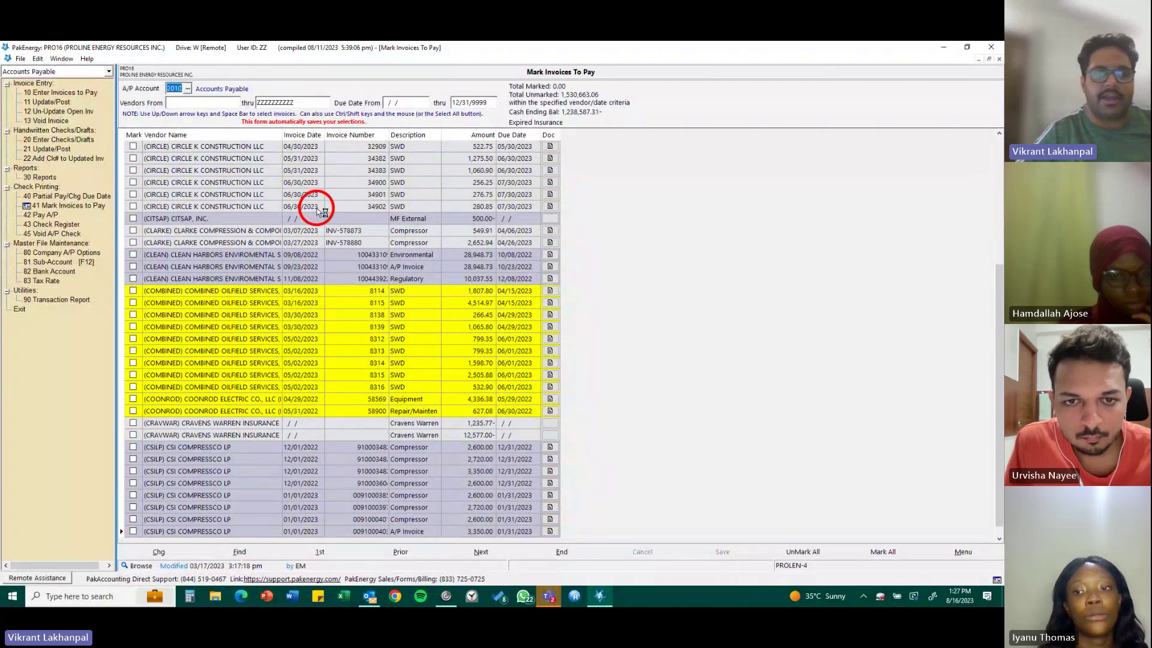
pyautogui.scroll(-3, 318, 210)
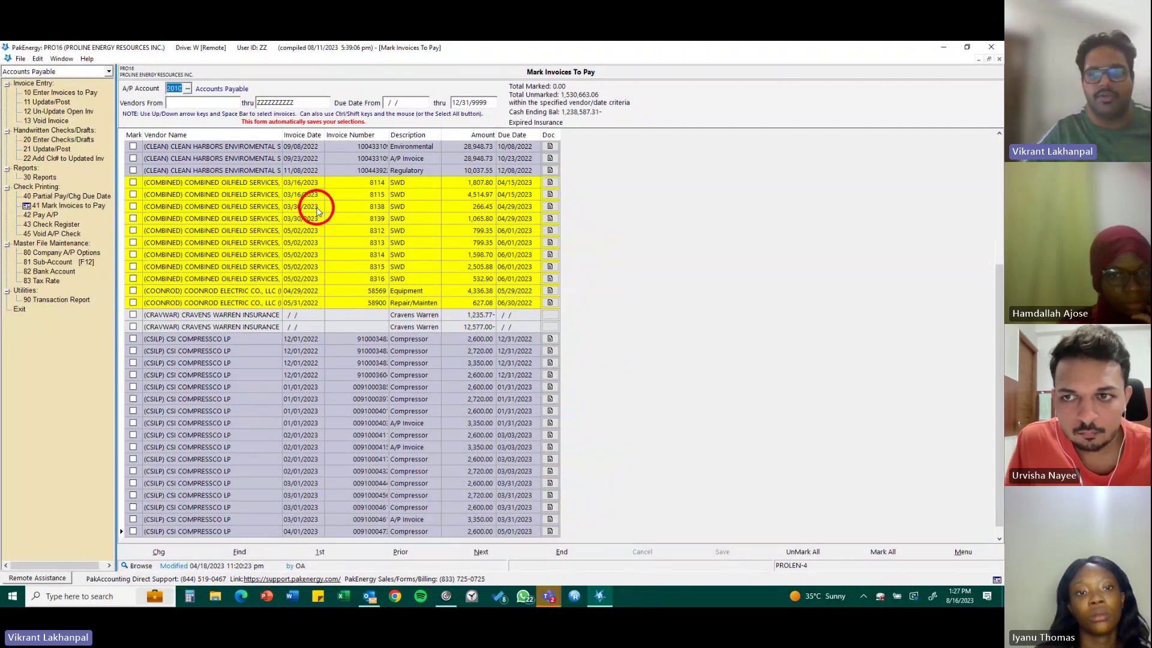
pyautogui.scroll(-6, 318, 210)
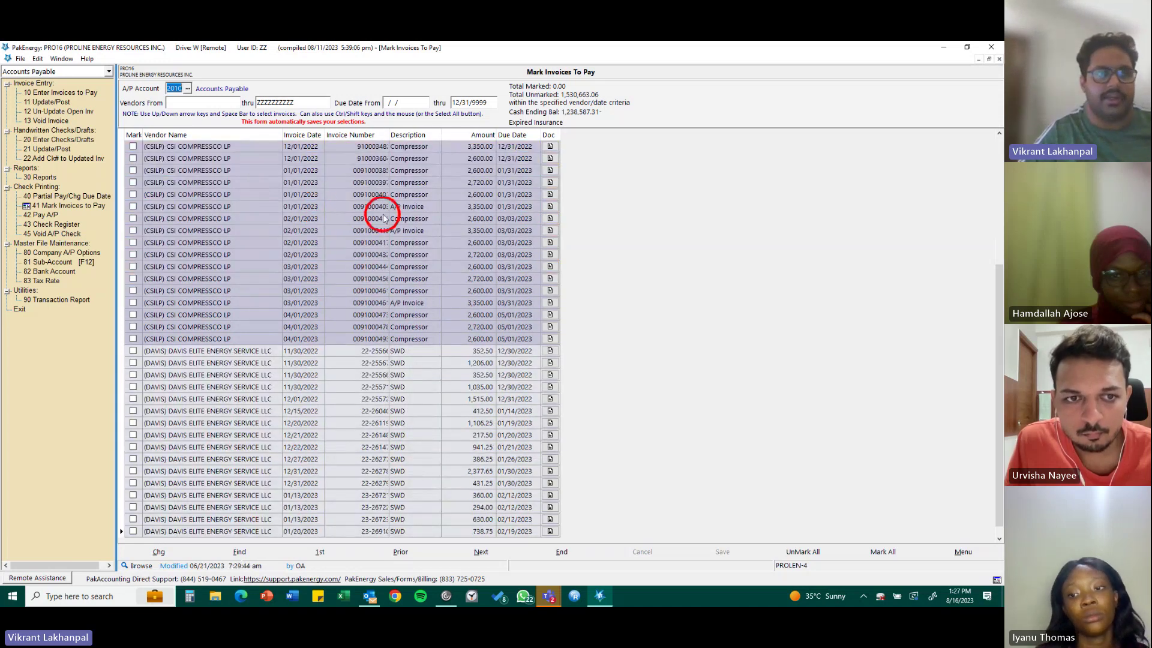
pyautogui.click(962, 552)
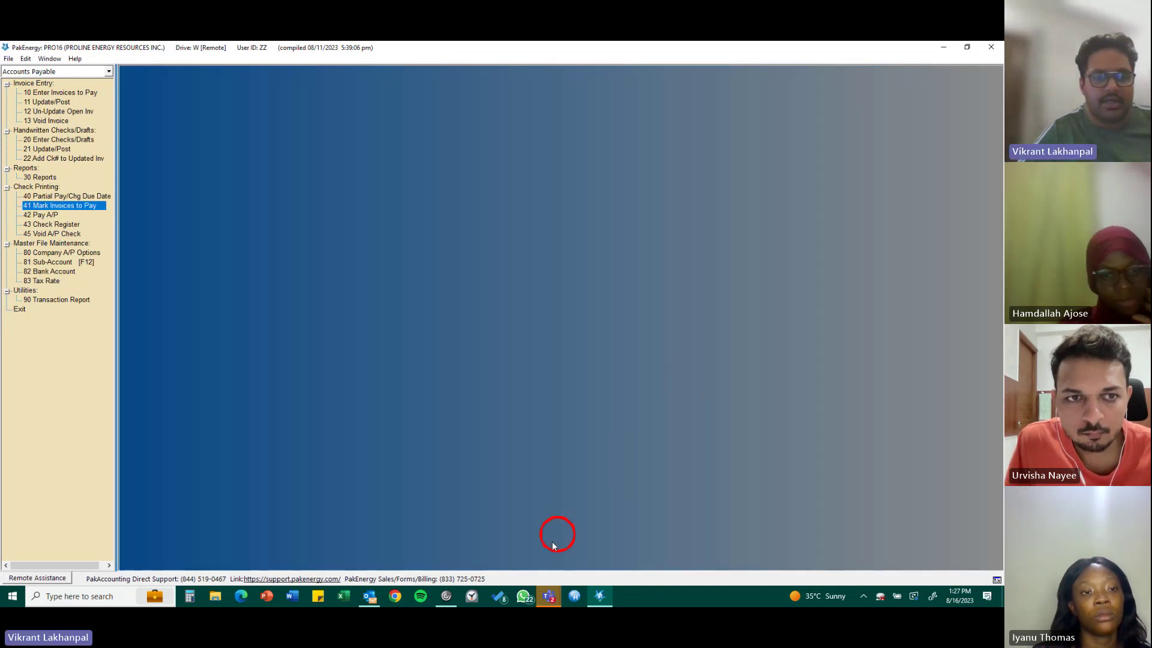
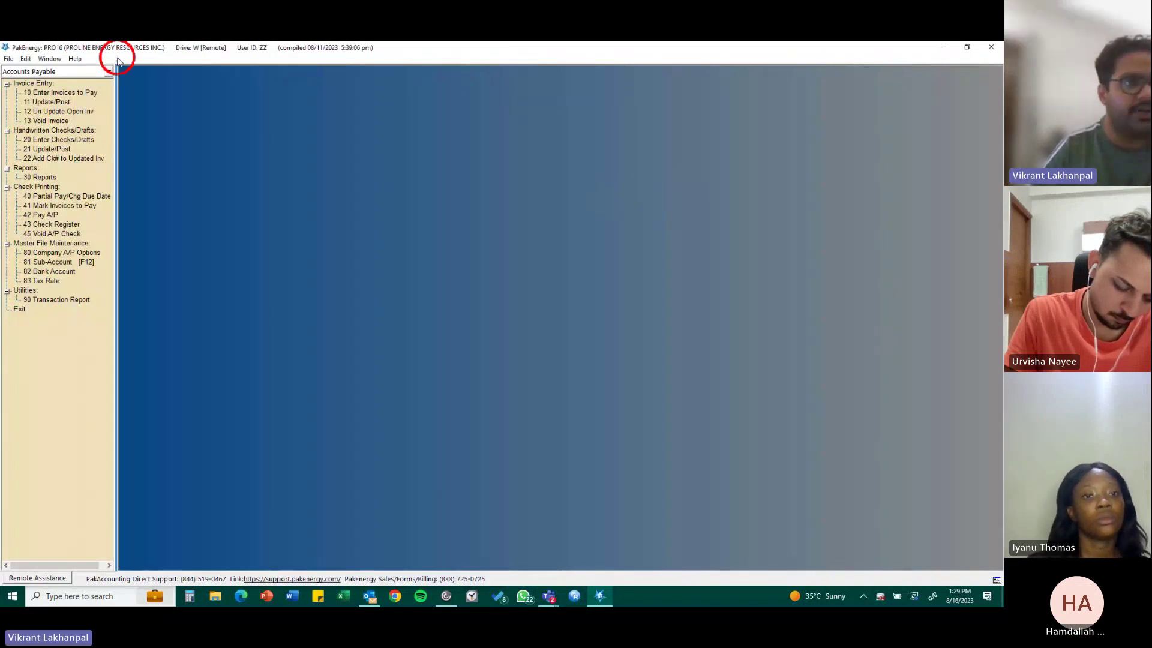
# Switch to the Revenue/Billing module and open Division of Interest maintenance
pyautogui.click(109, 70)
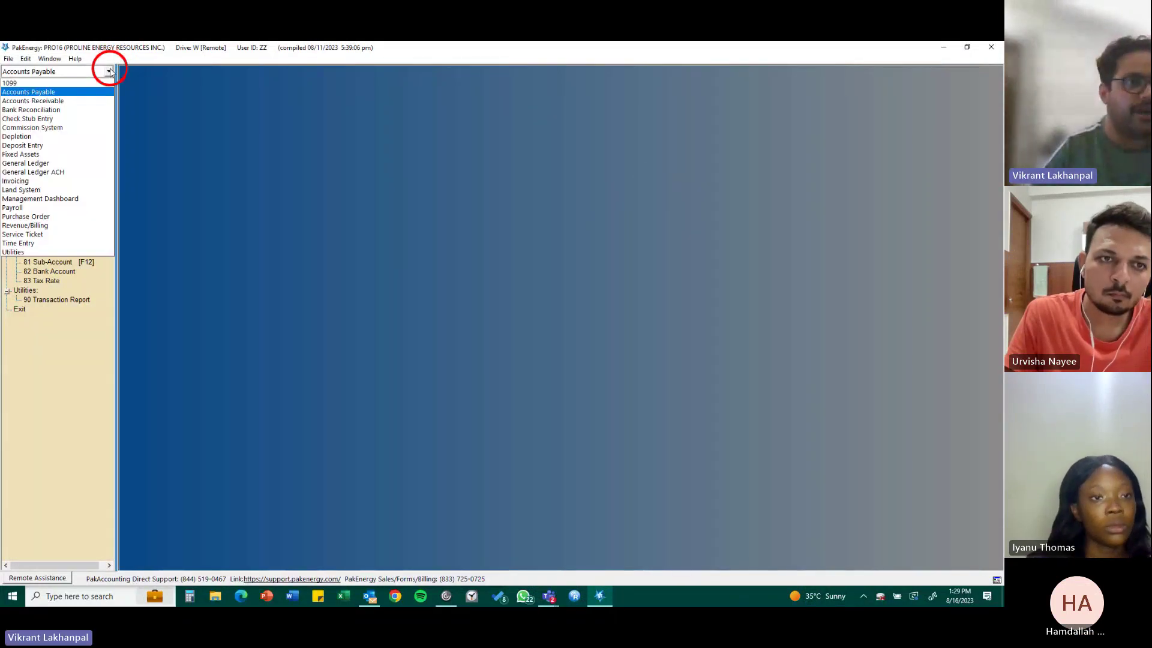
pyautogui.click(37, 226)
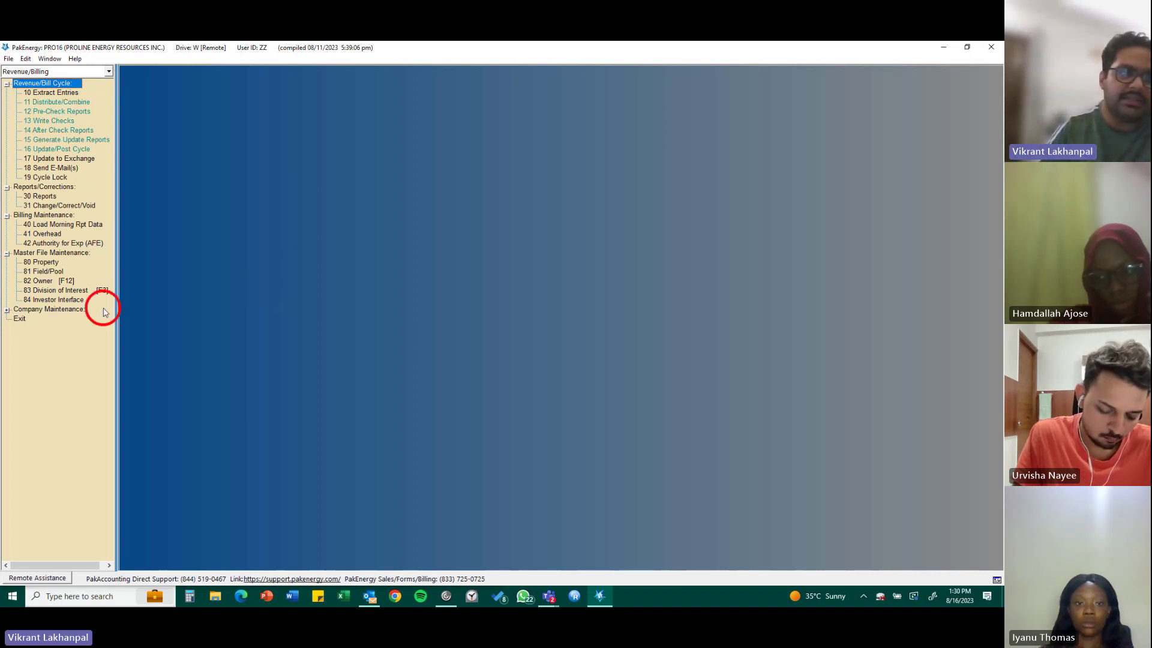
pyautogui.doubleClick(66, 294)
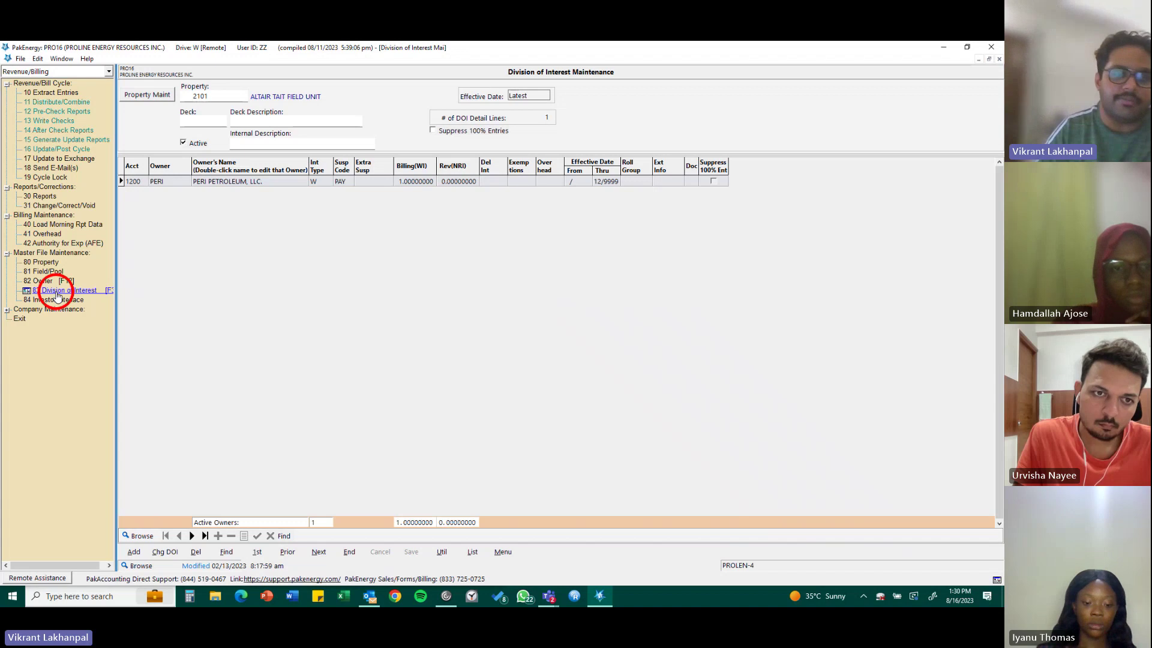
pyautogui.click(226, 552)
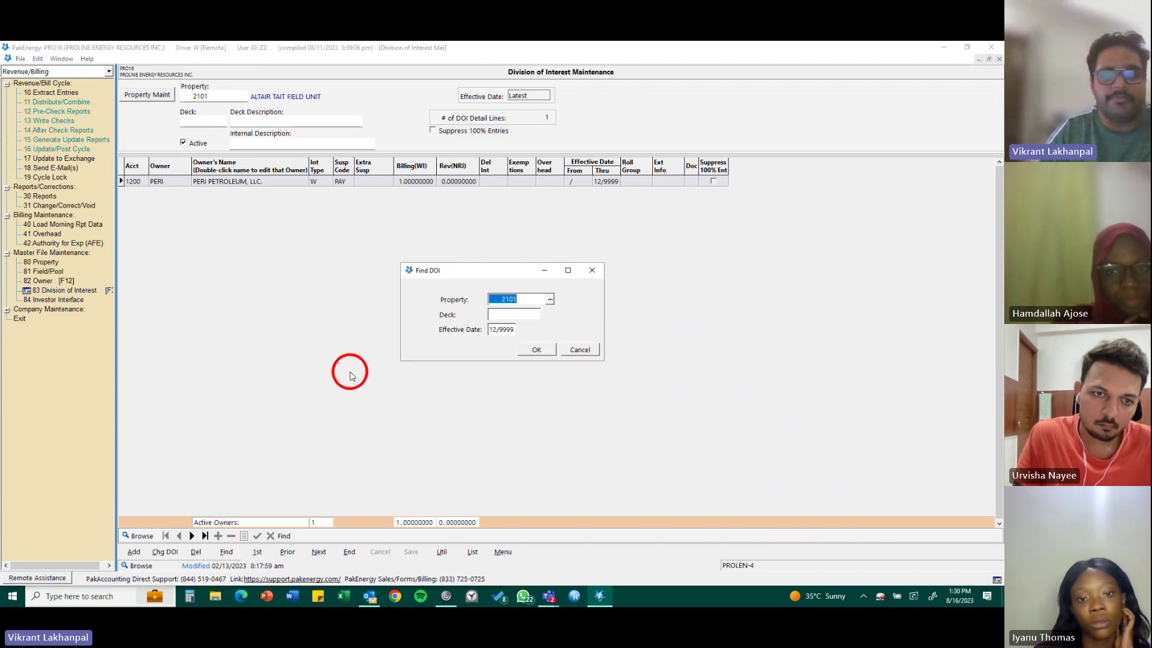
pyautogui.click(550, 299)
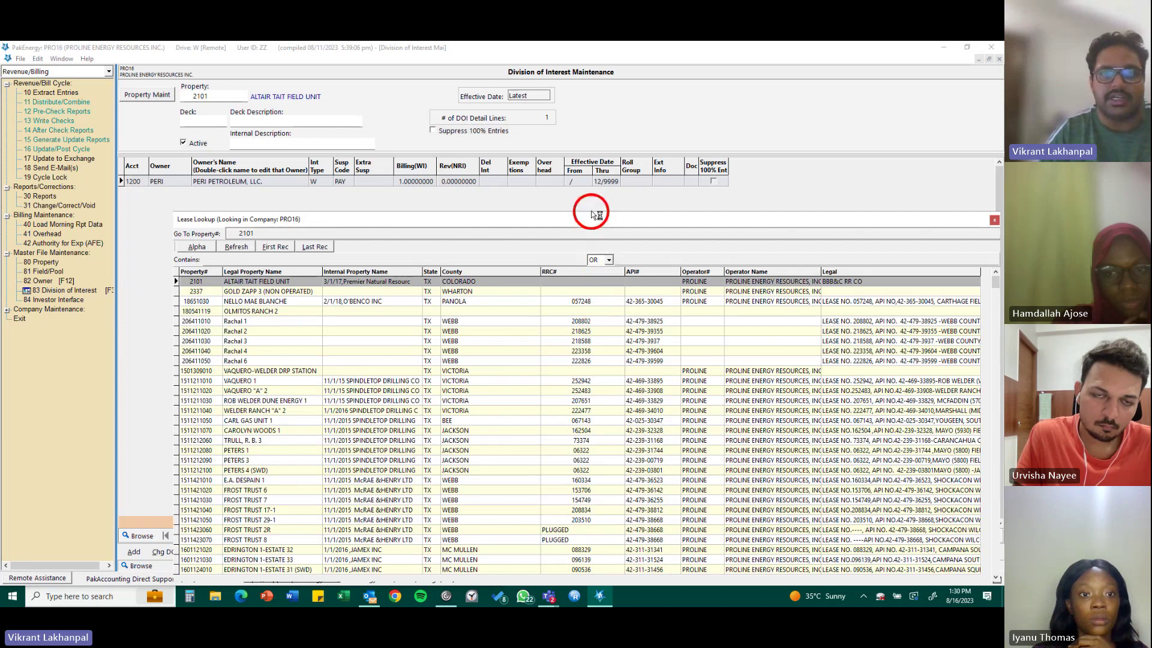
pyautogui.moveTo(594, 217); pyautogui.dragTo(547, 96)
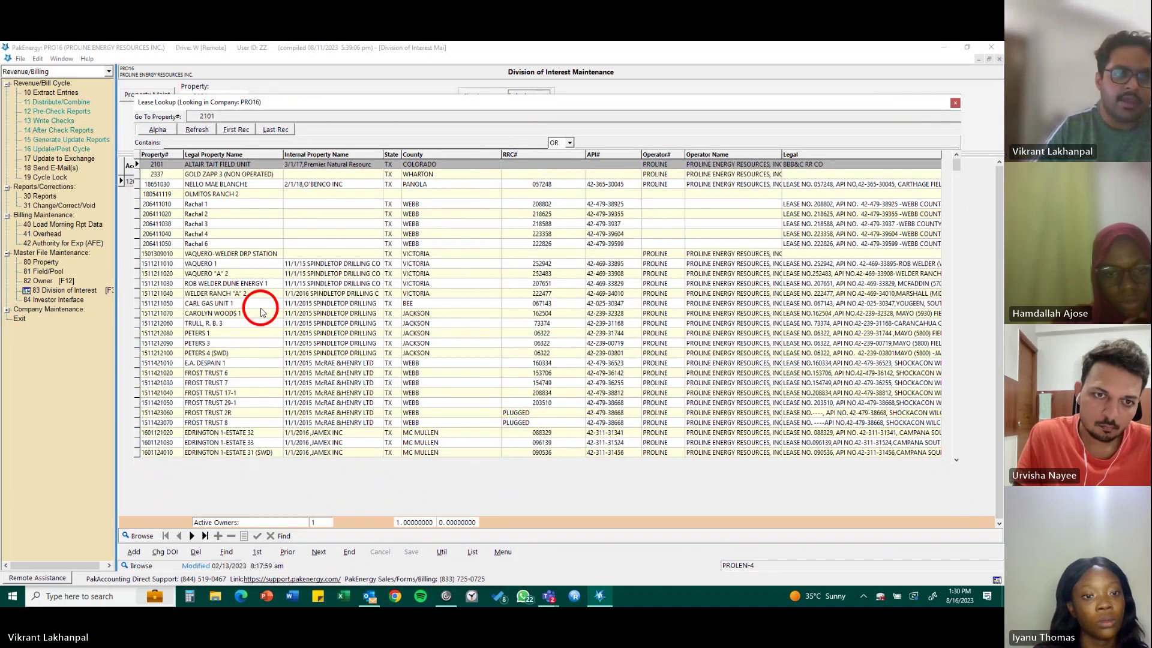
pyautogui.doubleClick(236, 277)
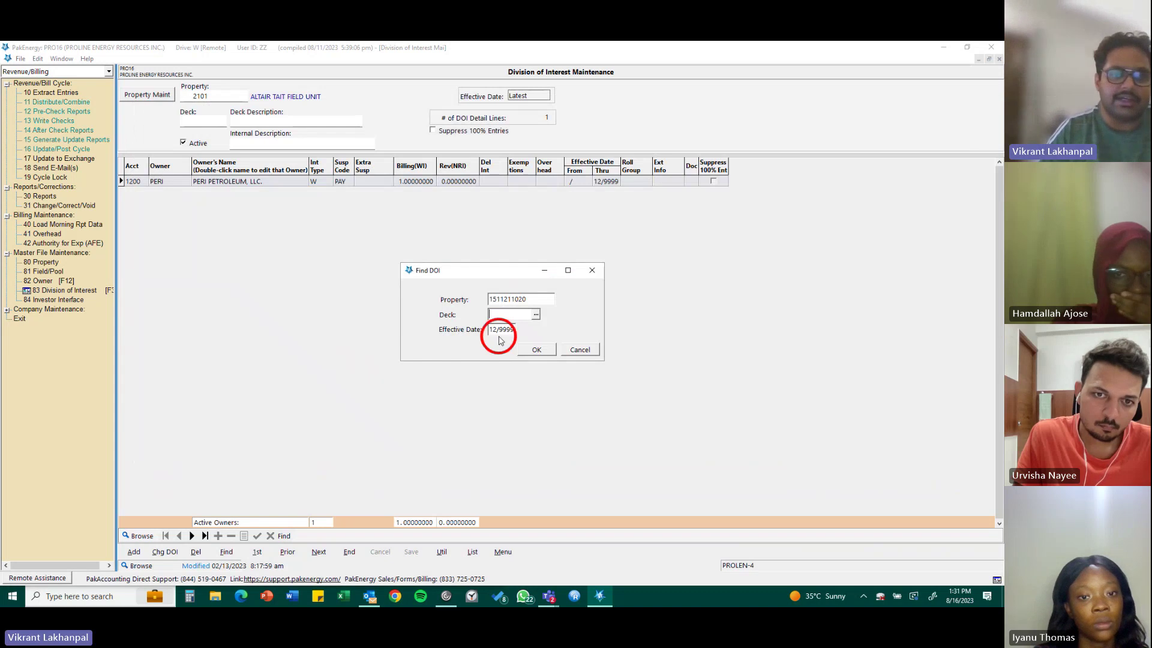
pyautogui.click(536, 314)
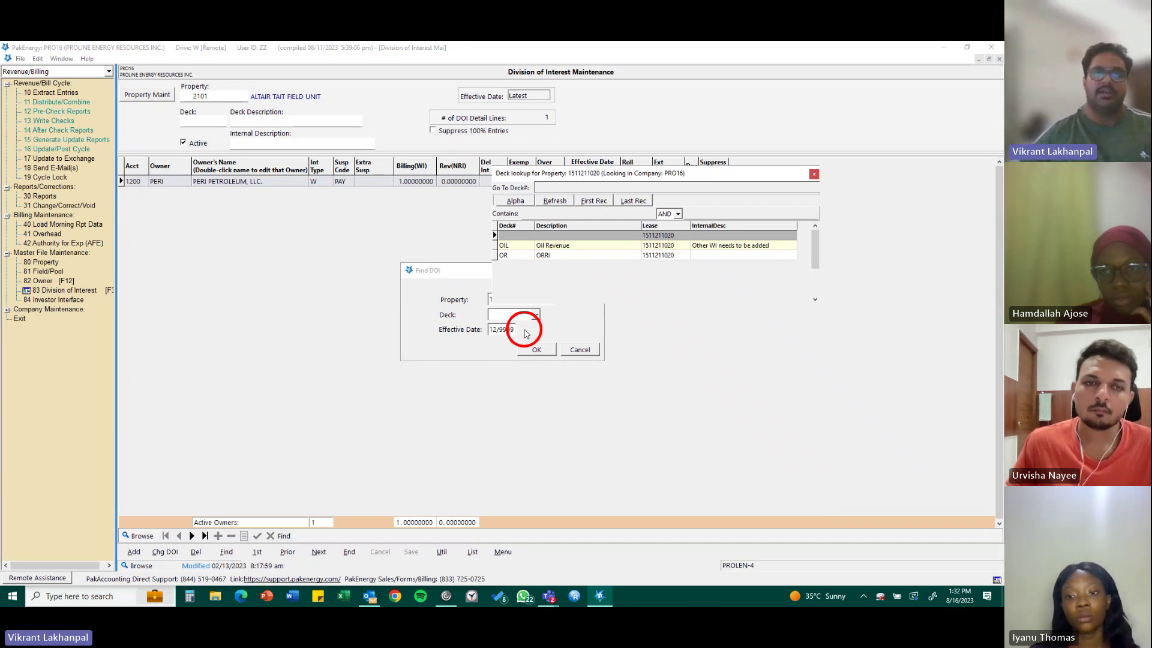
pyautogui.doubleClick(517, 239)
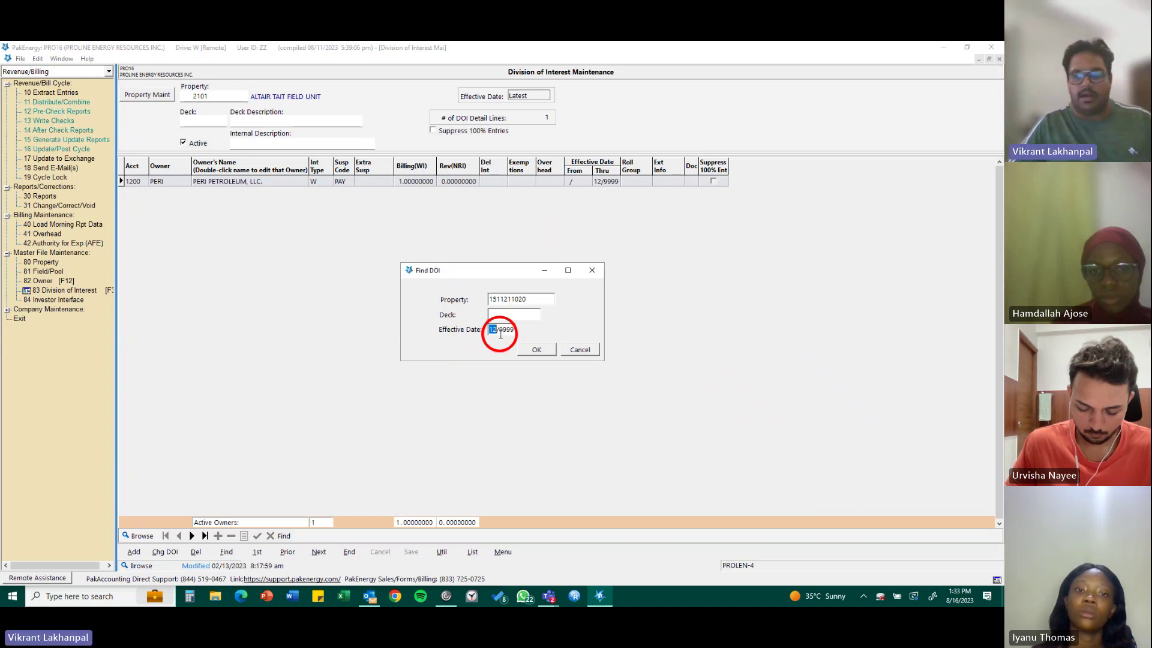
pyautogui.write('082023')
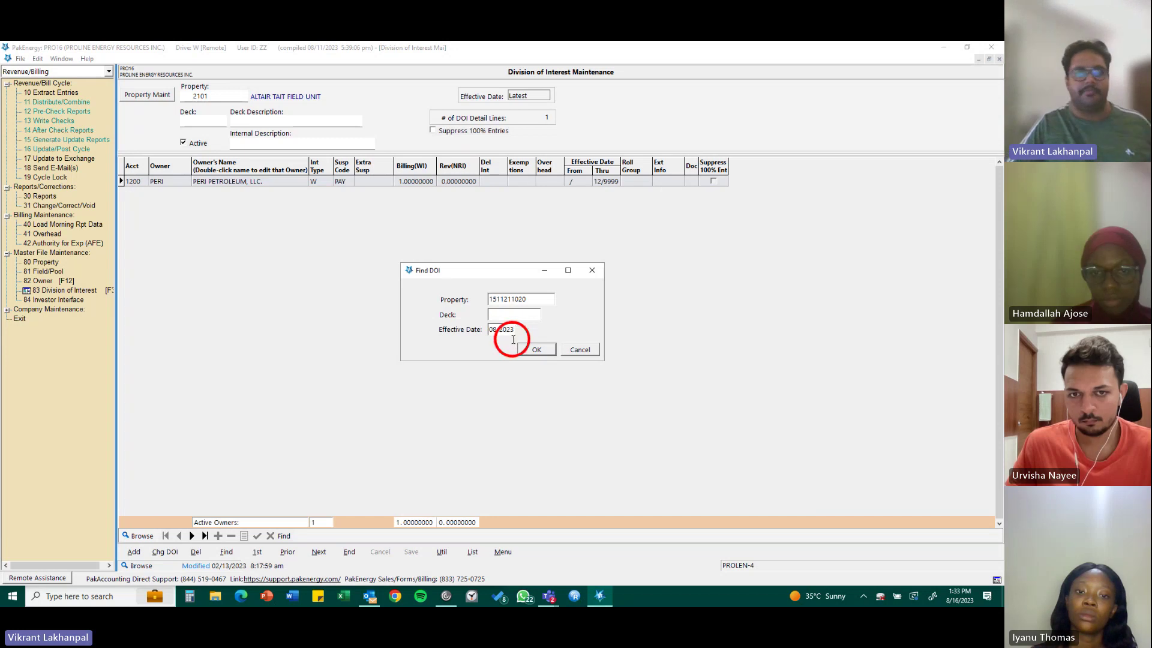
pyautogui.click(532, 350)
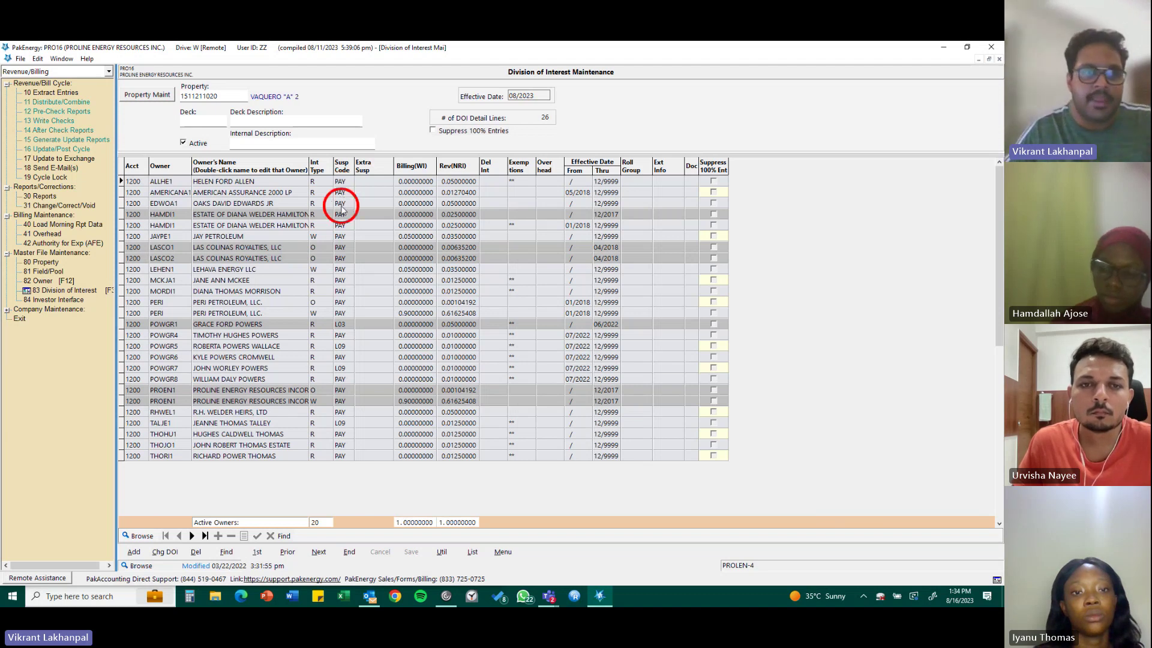
# Examine the suspense codes of the L09, L03 and PAY owner lines, and close Division of Interest maintenance
pyautogui.click(346, 427)
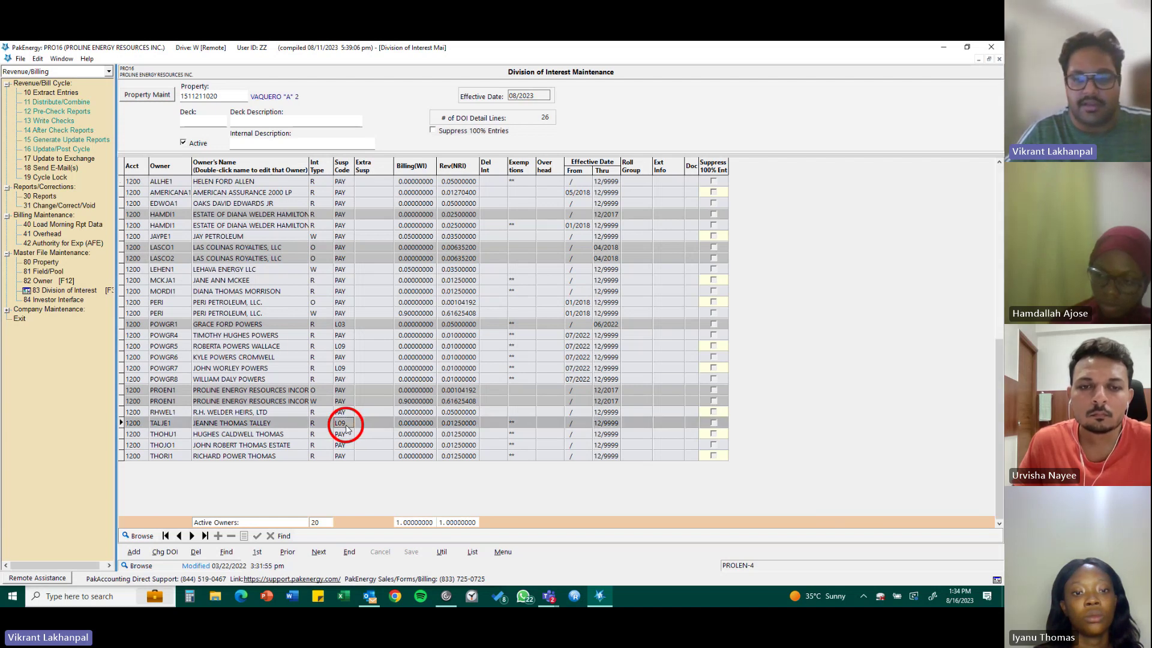
pyautogui.click(339, 325)
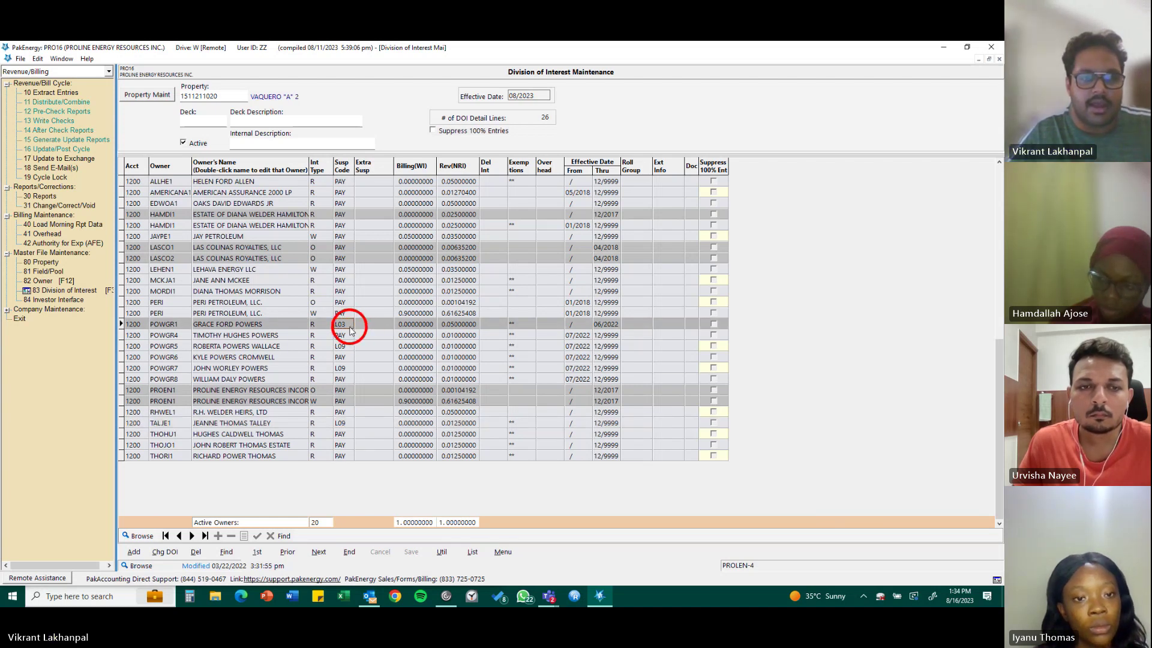
pyautogui.click(344, 337)
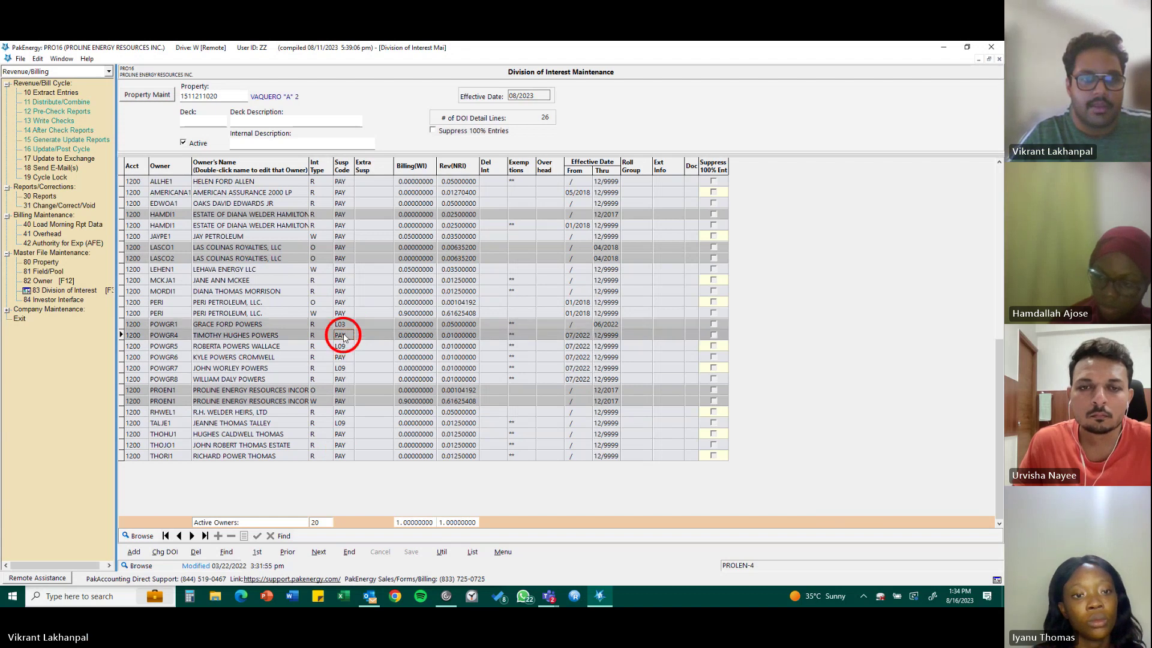
pyautogui.click(346, 326)
pyautogui.rightClick(346, 326)
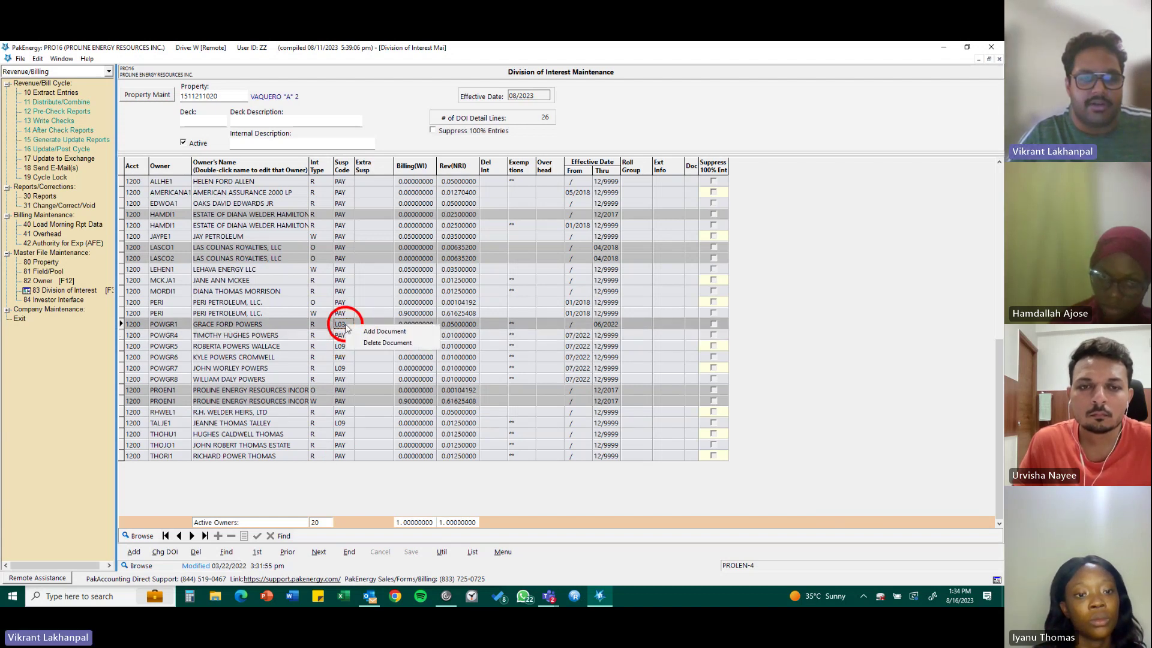
pyautogui.click(396, 138)
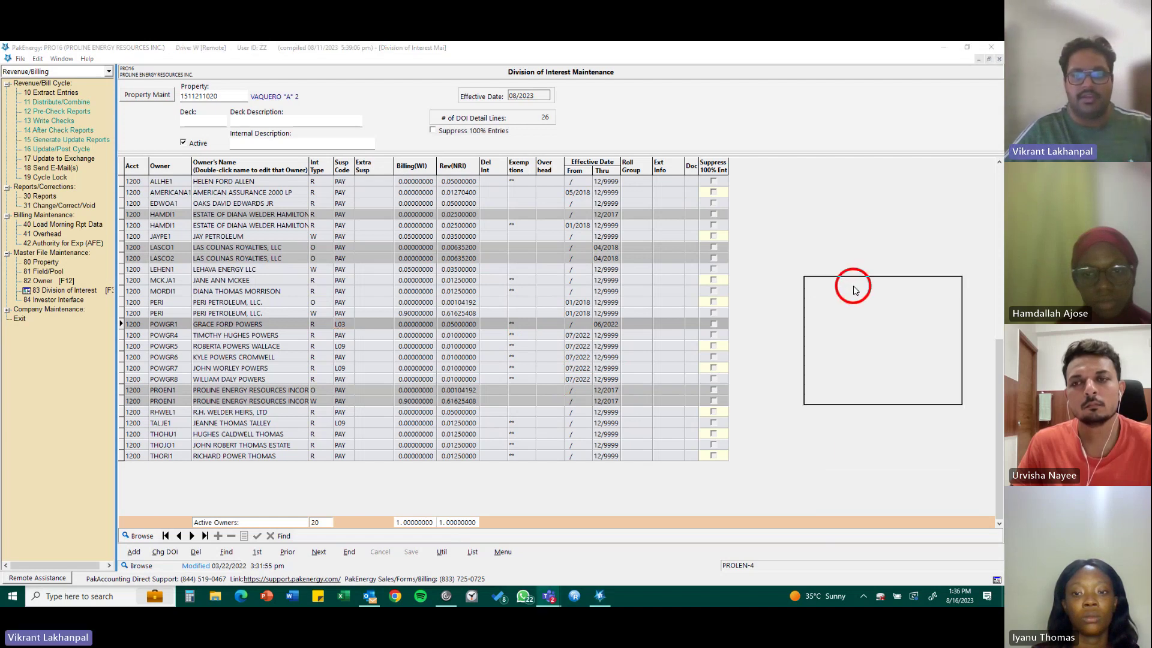
pyautogui.click(503, 551)
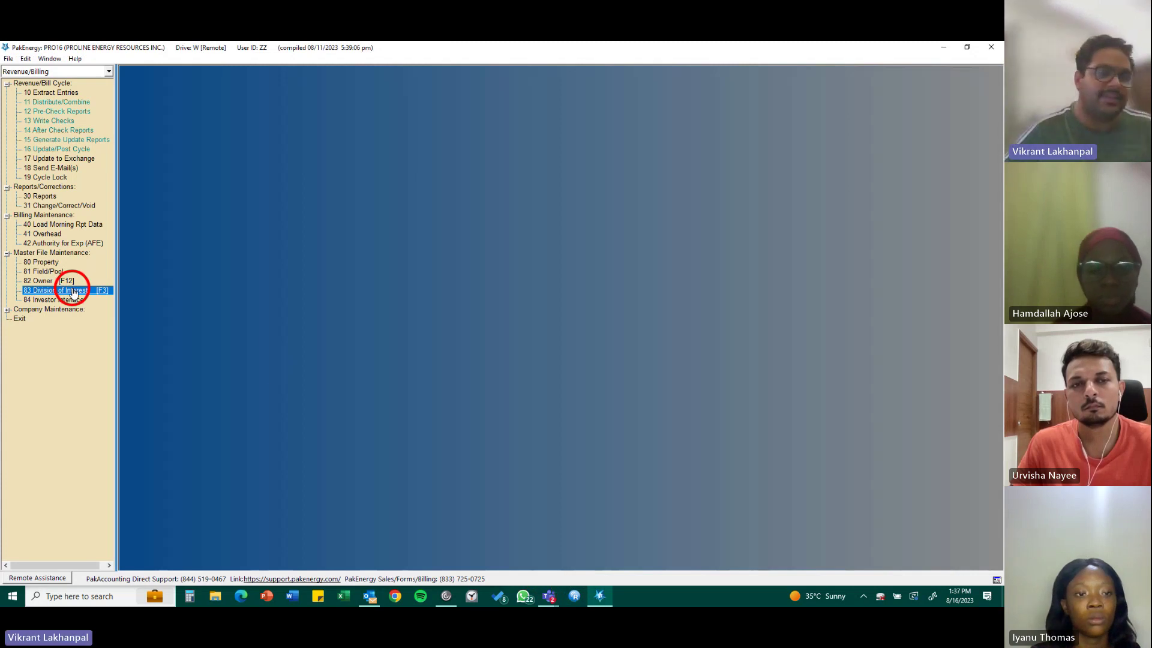
# Open Owner maintenance, view the sub-account lookup for sub-table 101, and cancel the search without choosing an owner
pyautogui.click(64, 282)
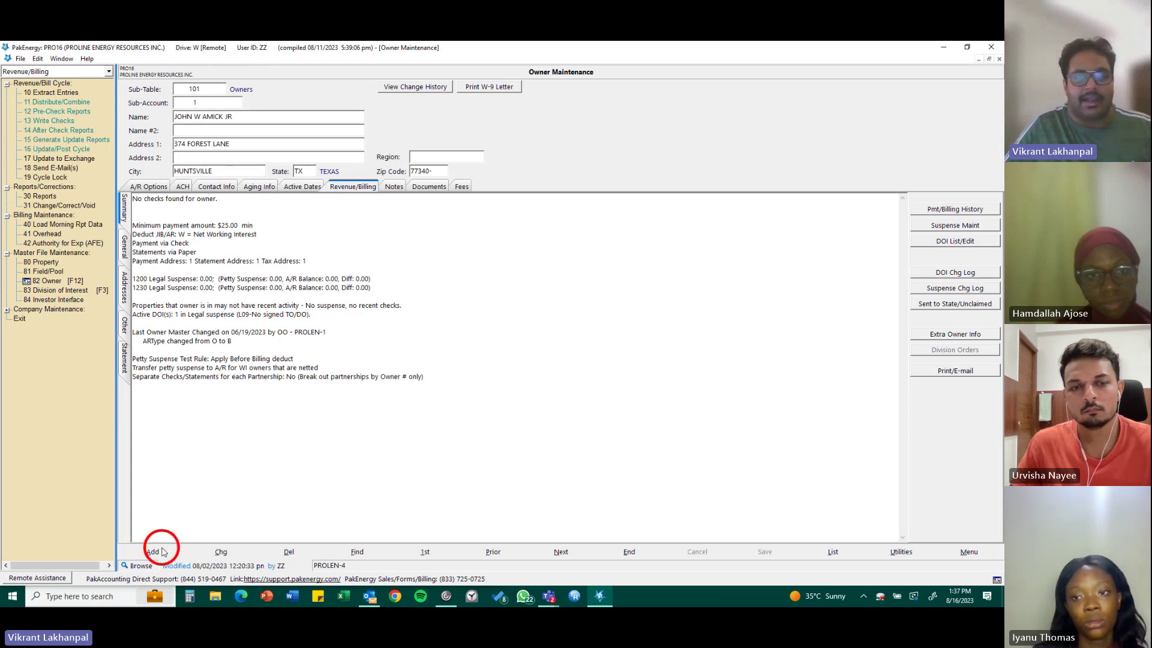
pyautogui.click(354, 552)
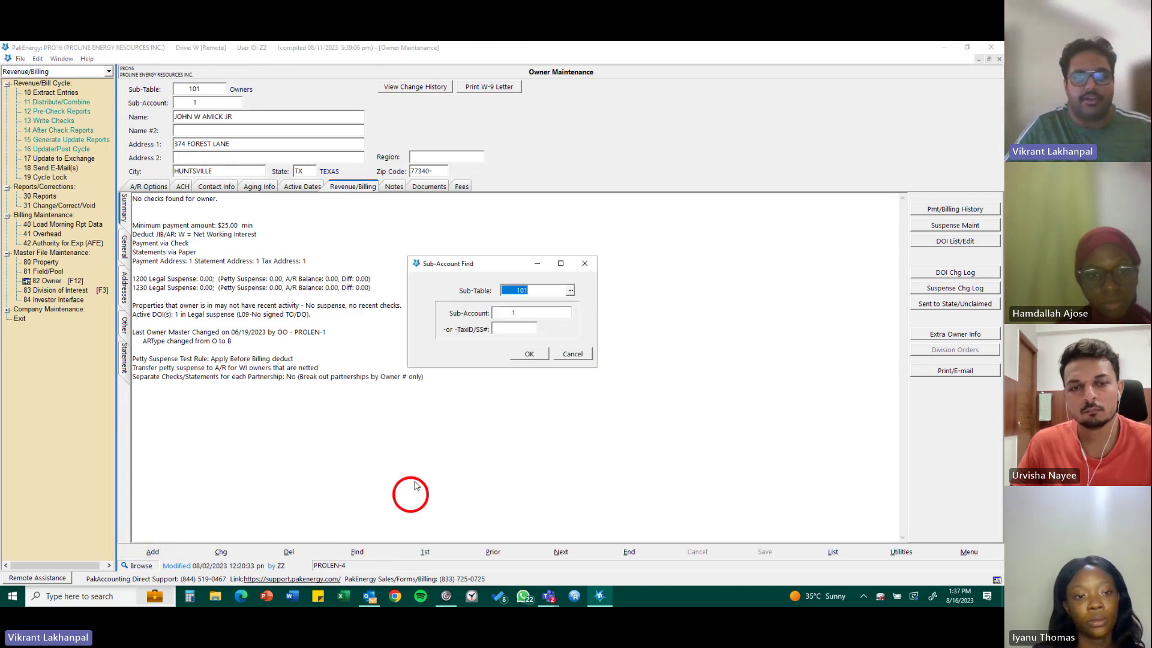
pyautogui.doubleClick(536, 313)
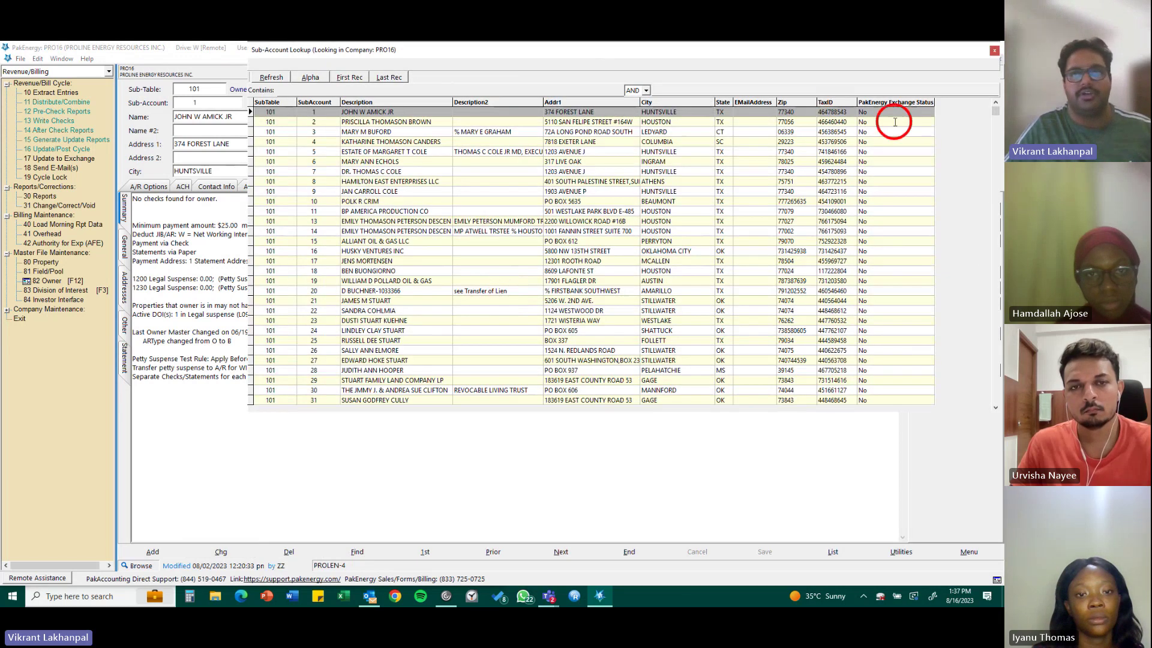
pyautogui.click(995, 52)
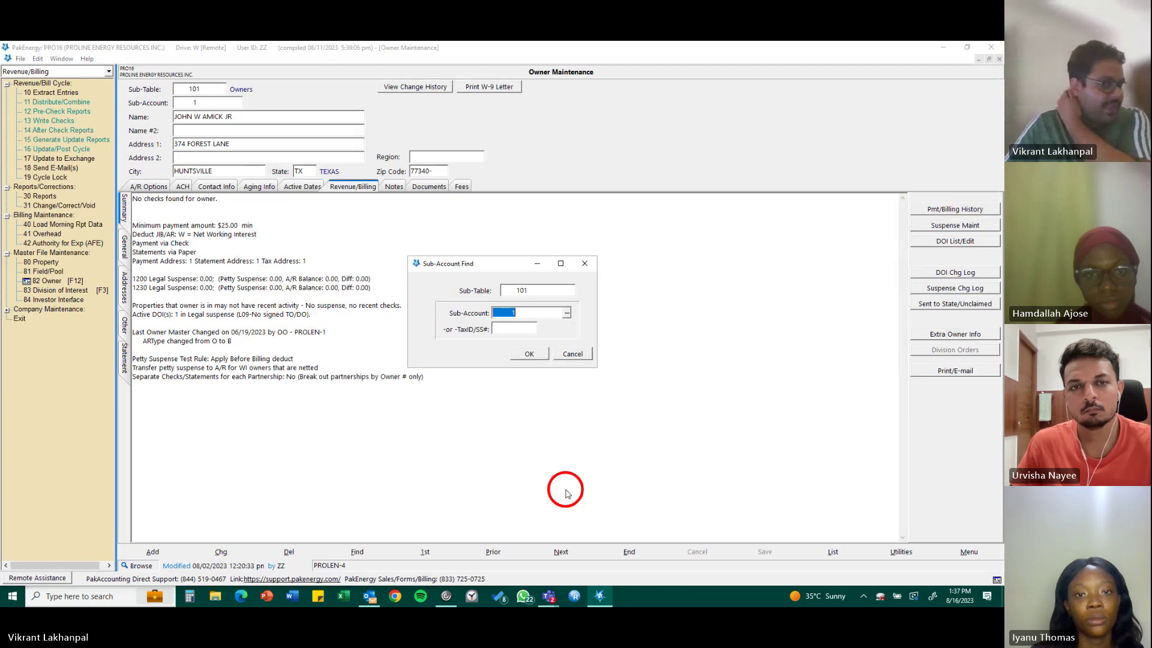
pyautogui.click(585, 268)
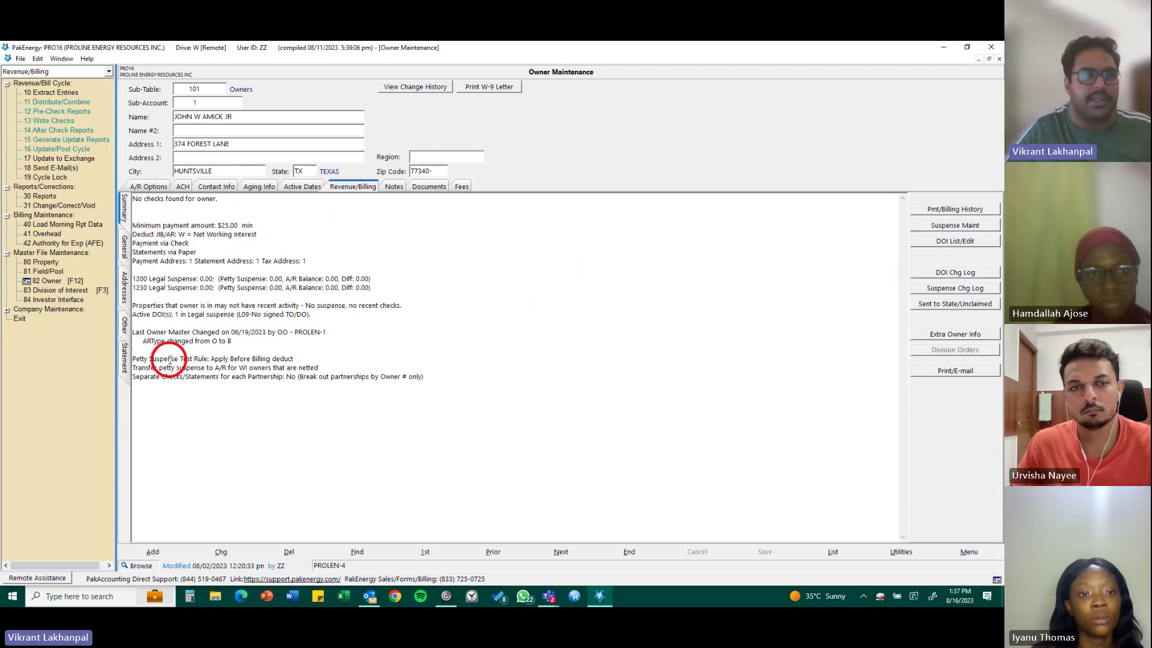
# View the current owner's notes, and load the second owner in sub-table 101 from the sub-account lookup
pyautogui.click(393, 187)
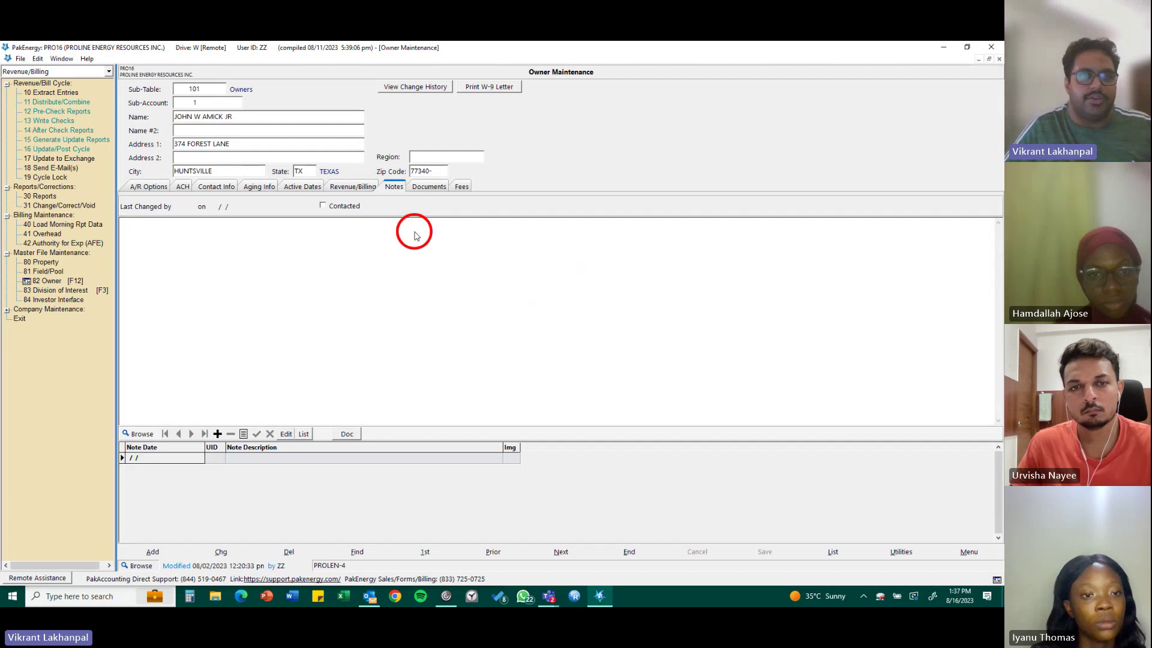
pyautogui.click(358, 551)
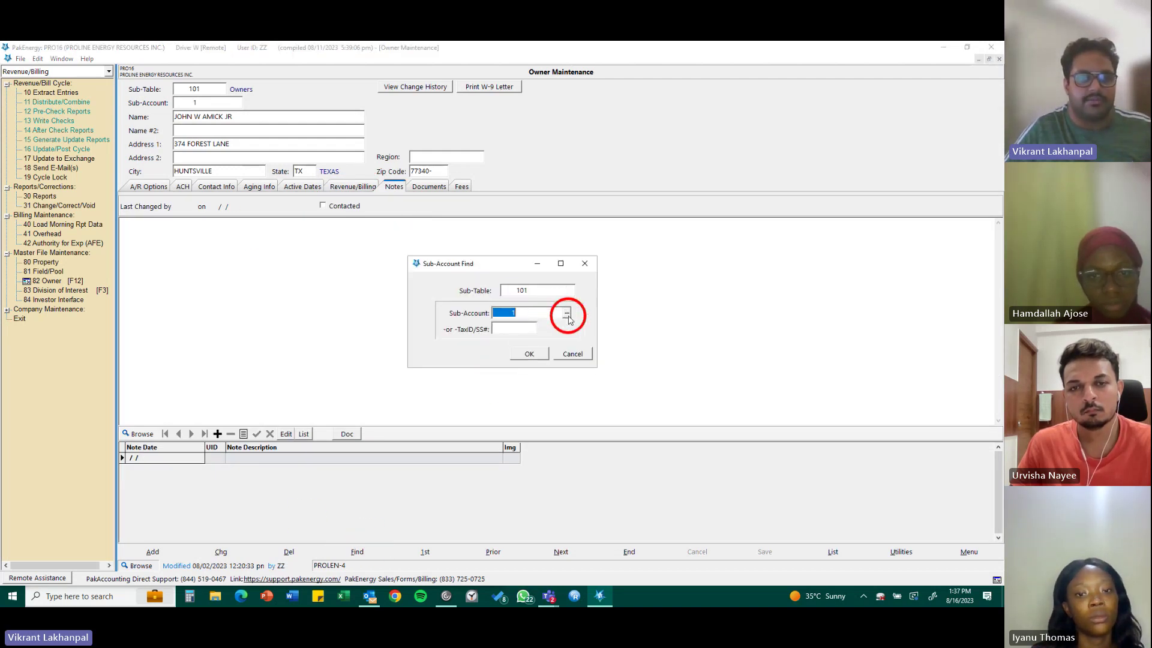
pyautogui.click(567, 313)
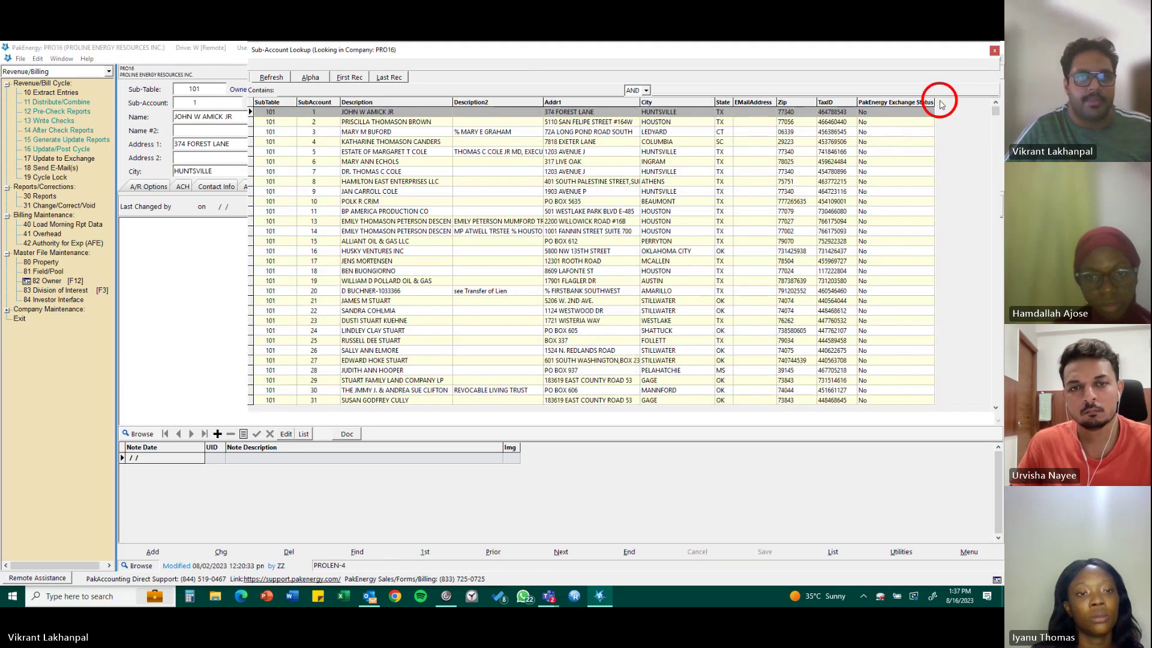
pyautogui.doubleClick(430, 125)
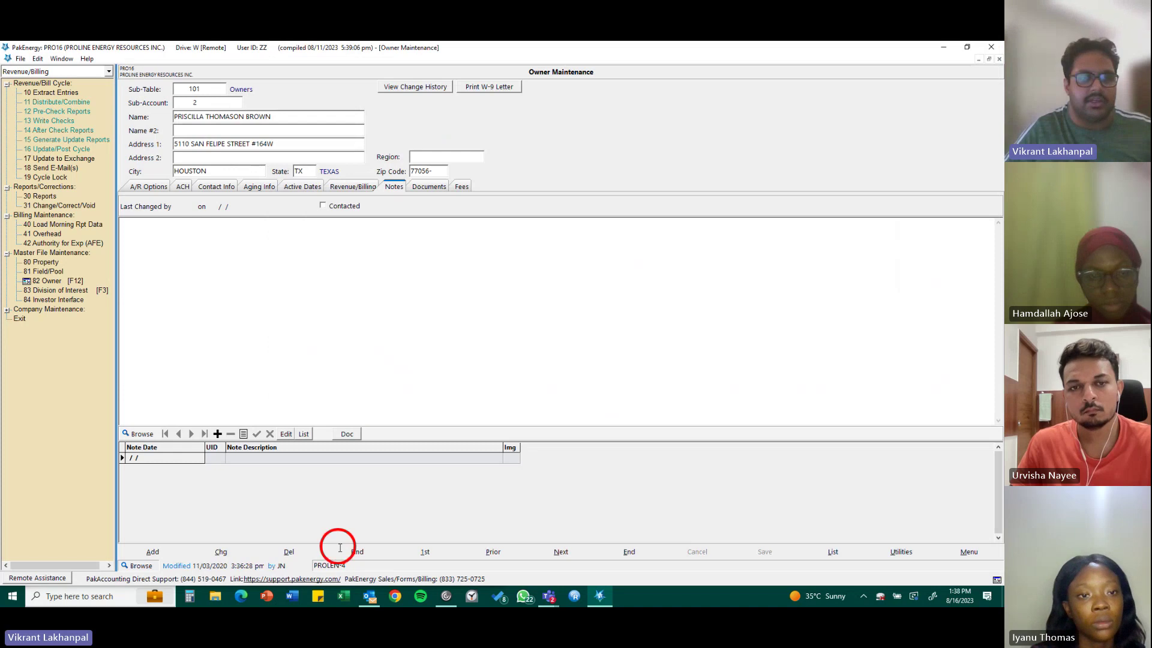
# Advance through the owner records to BP America Production Co, and view its notes and attached documents
pyautogui.click(564, 555)
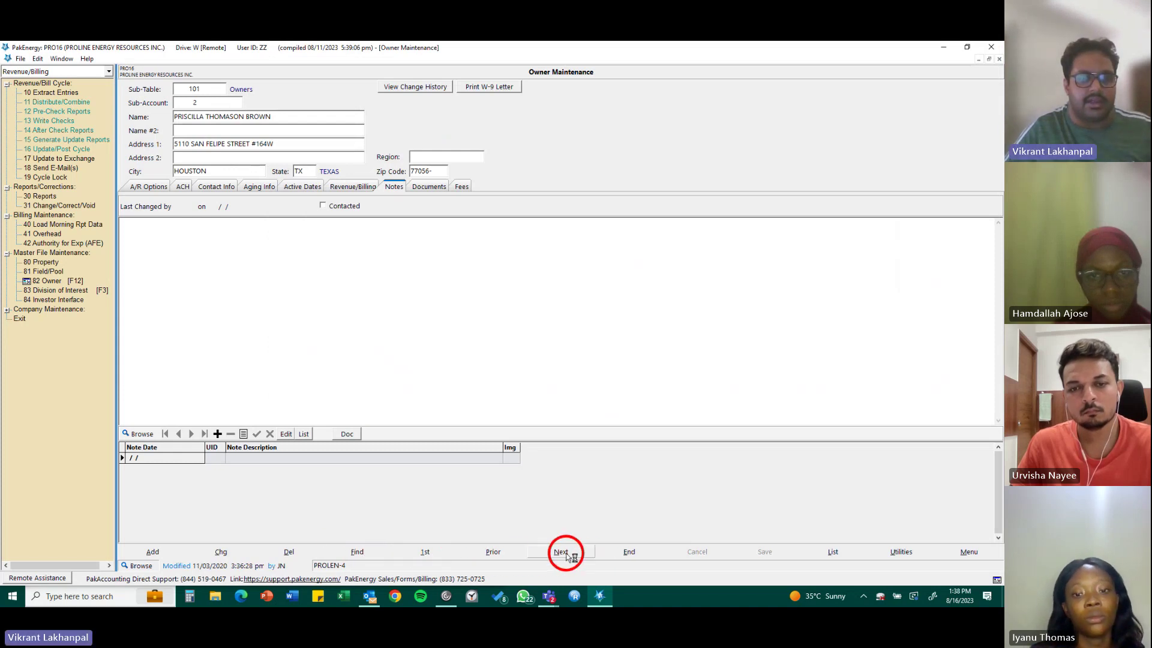
pyautogui.click(567, 553)
pyautogui.click(567, 553)
pyautogui.click(567, 553)
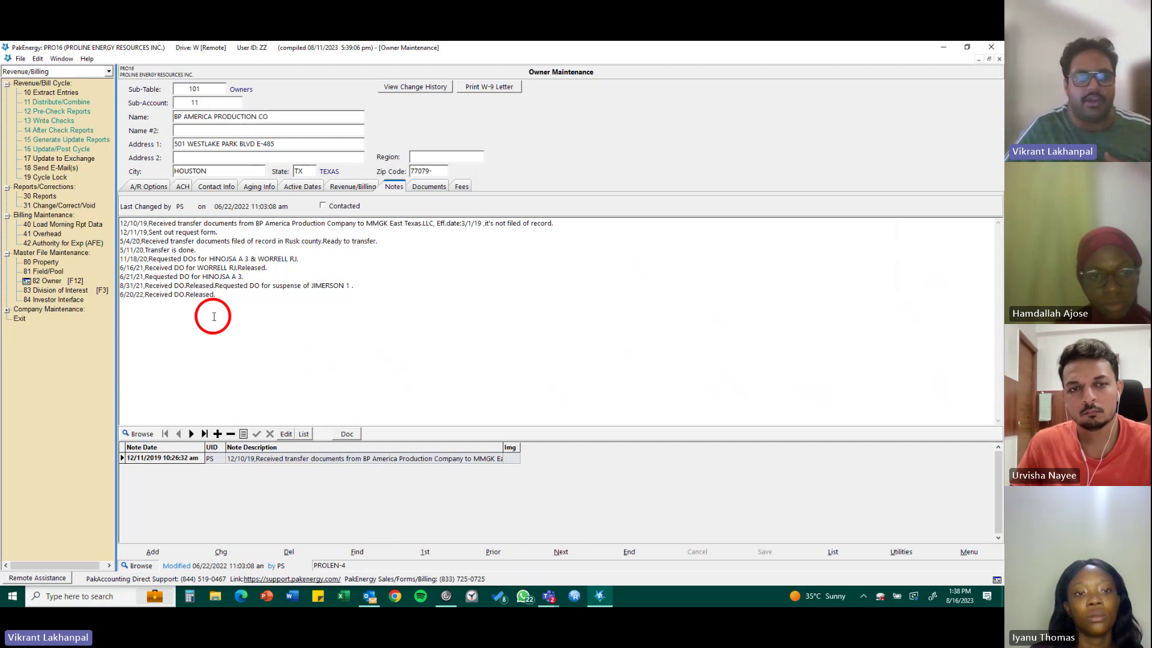
pyautogui.click(422, 186)
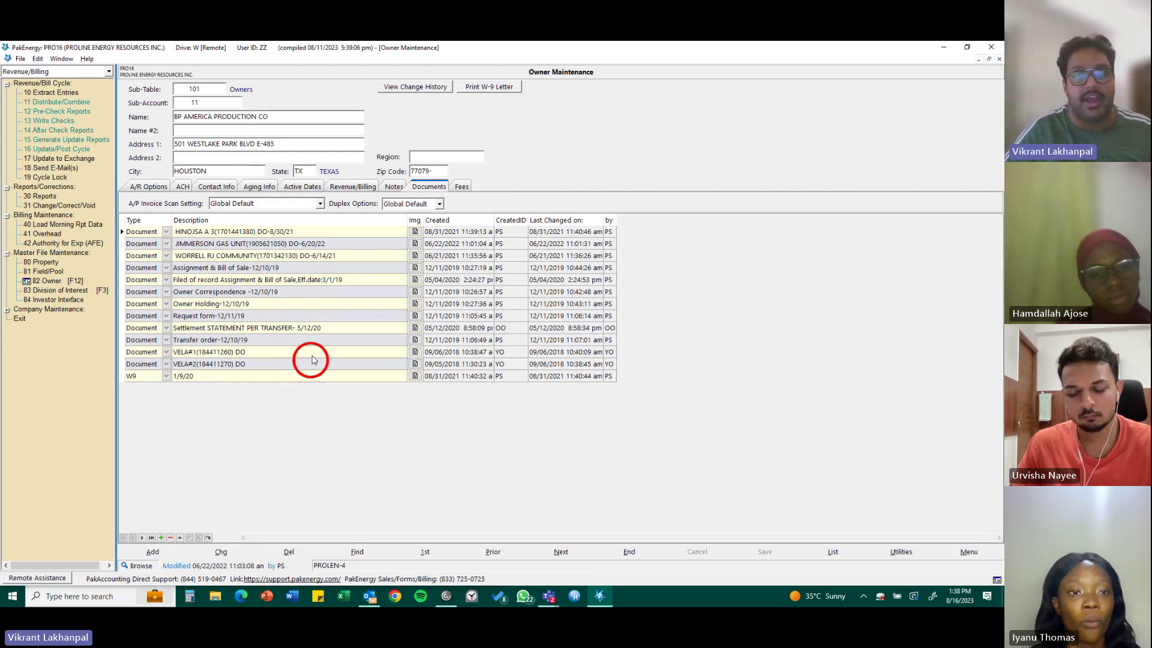
# View BP America Production Co's aging information, and examine its Revenue/Billing summary for shared tax IDs, recent checks and minimum payment amount
pyautogui.click(269, 187)
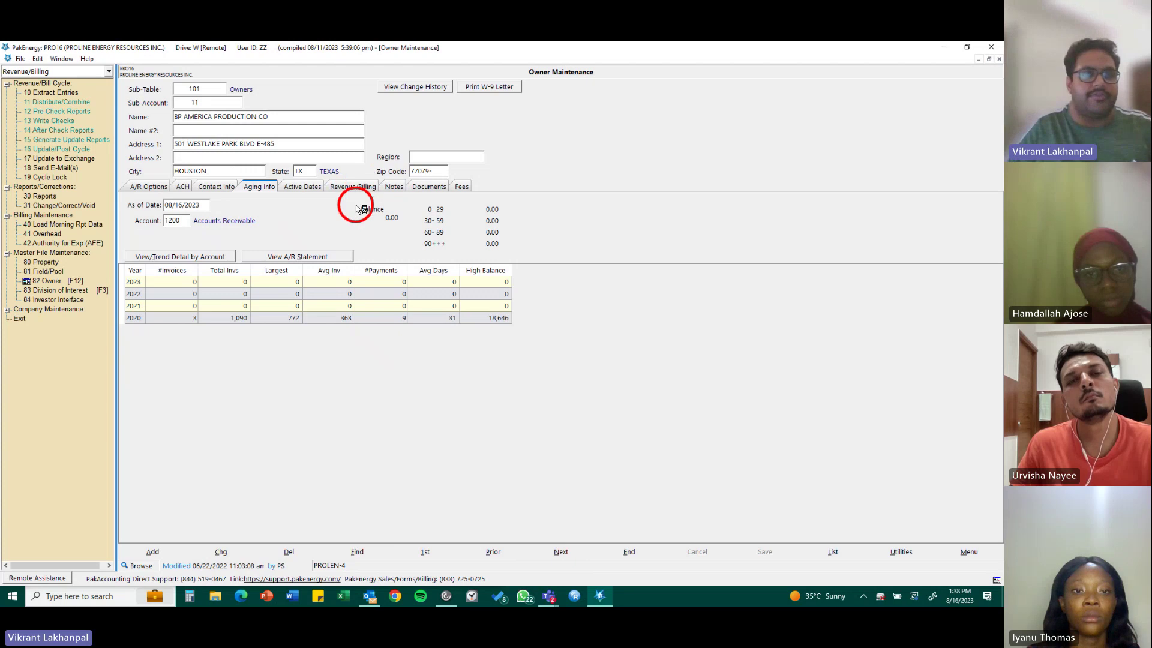
pyautogui.click(363, 186)
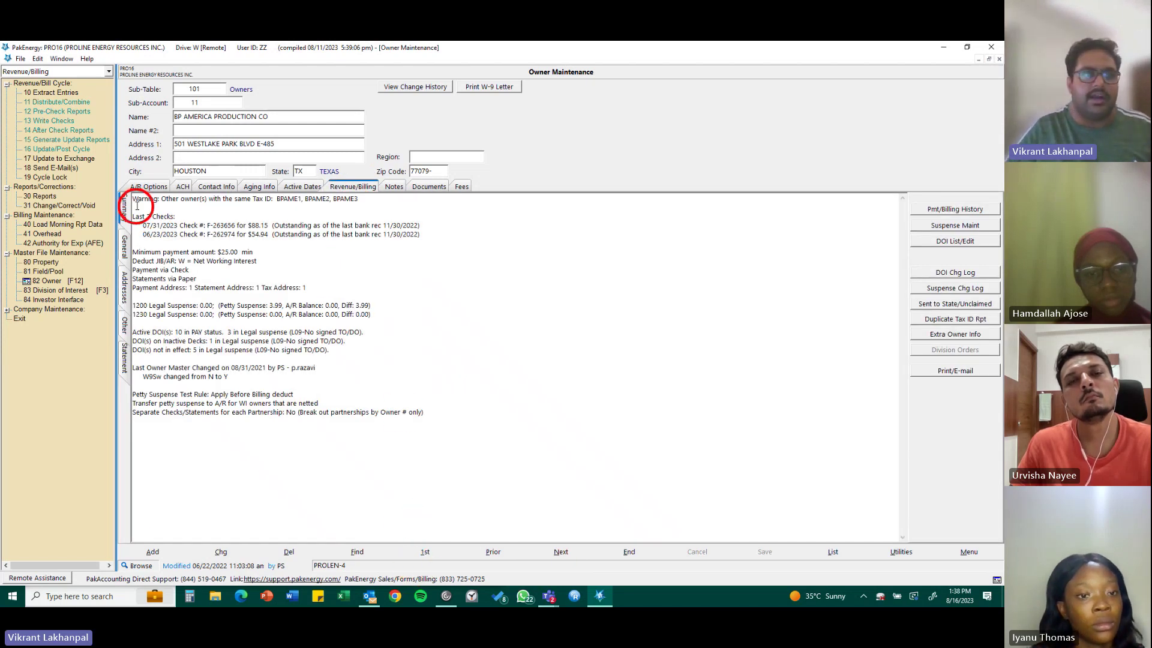
pyautogui.moveTo(149, 200); pyautogui.dragTo(392, 200)
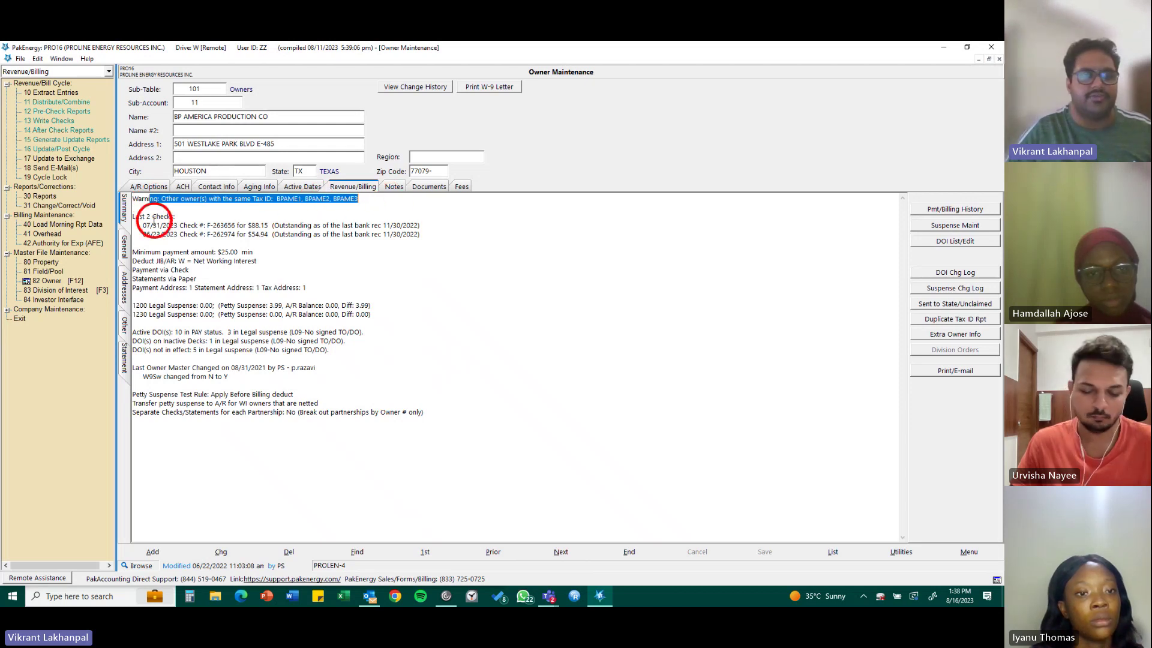
pyautogui.moveTo(142, 223); pyautogui.dragTo(450, 237)
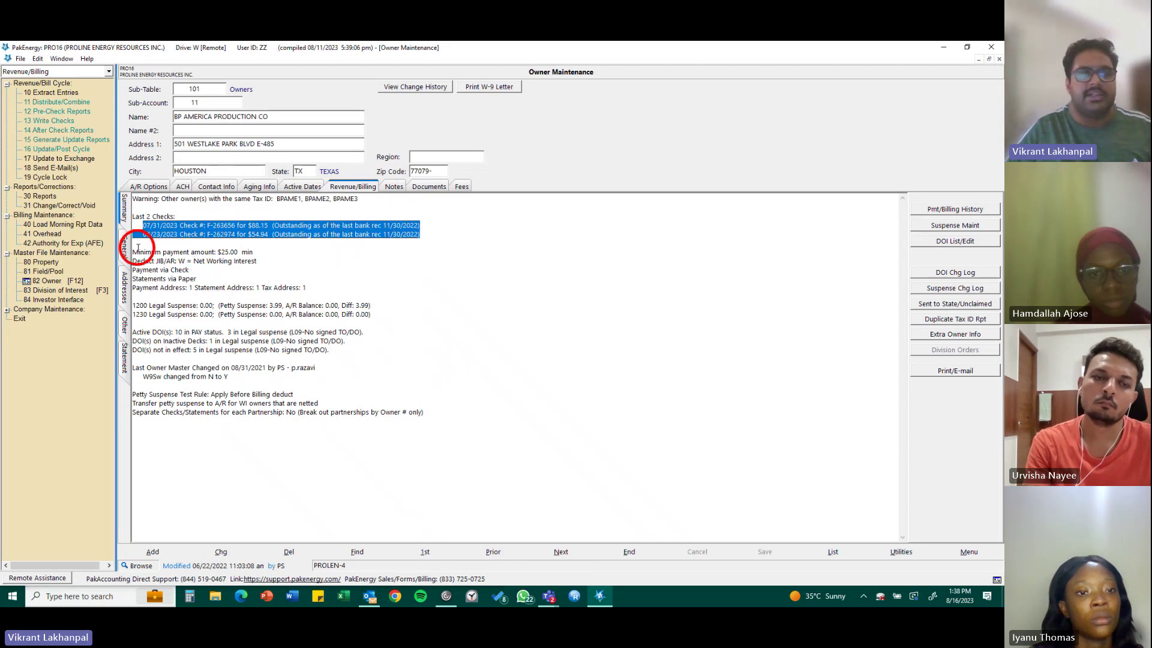
pyautogui.moveTo(139, 252); pyautogui.dragTo(252, 249)
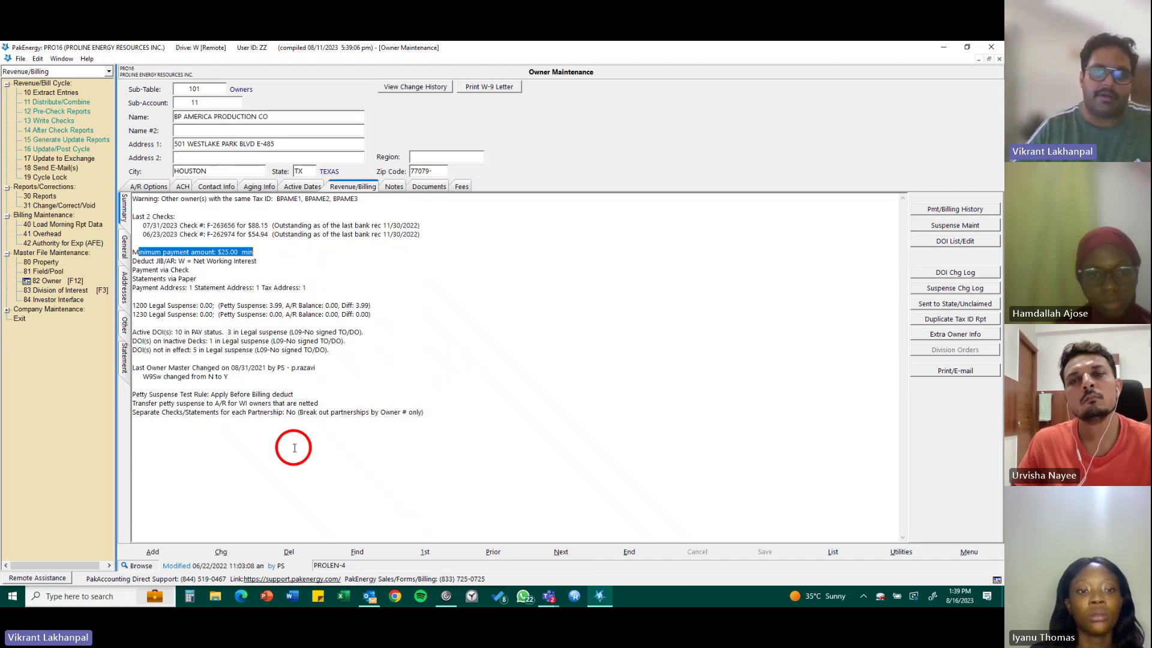
pyautogui.click(841, 265)
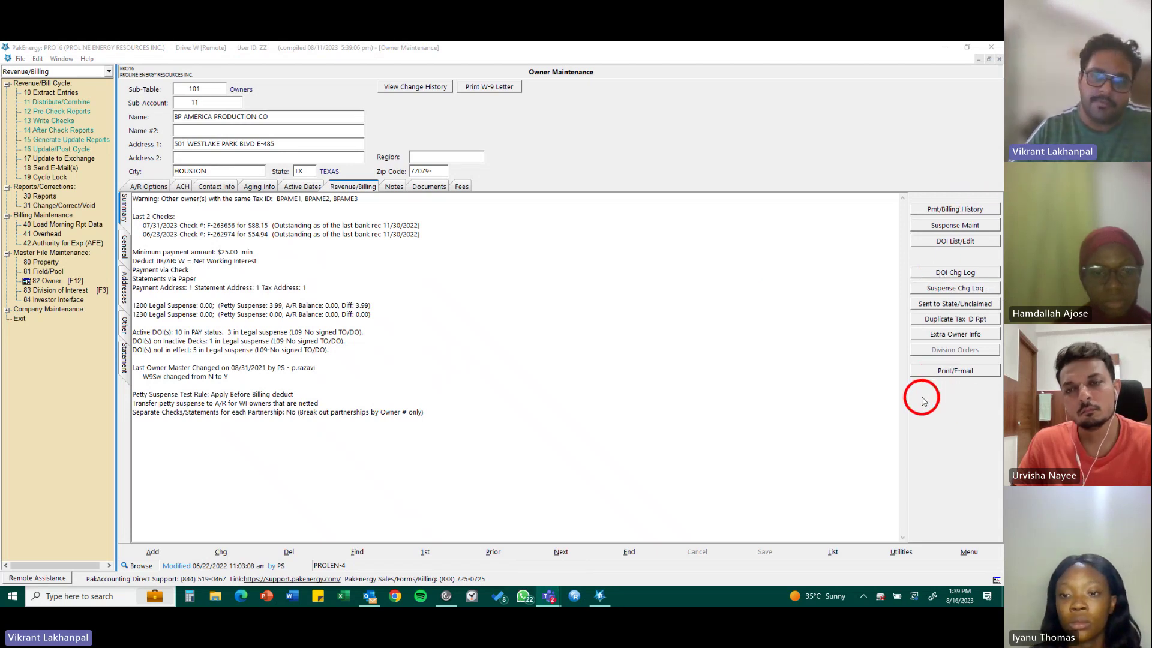
# Open the owner's payment and billing history inquiry, and set the starting check date to 01/01/2022
pyautogui.click(953, 209)
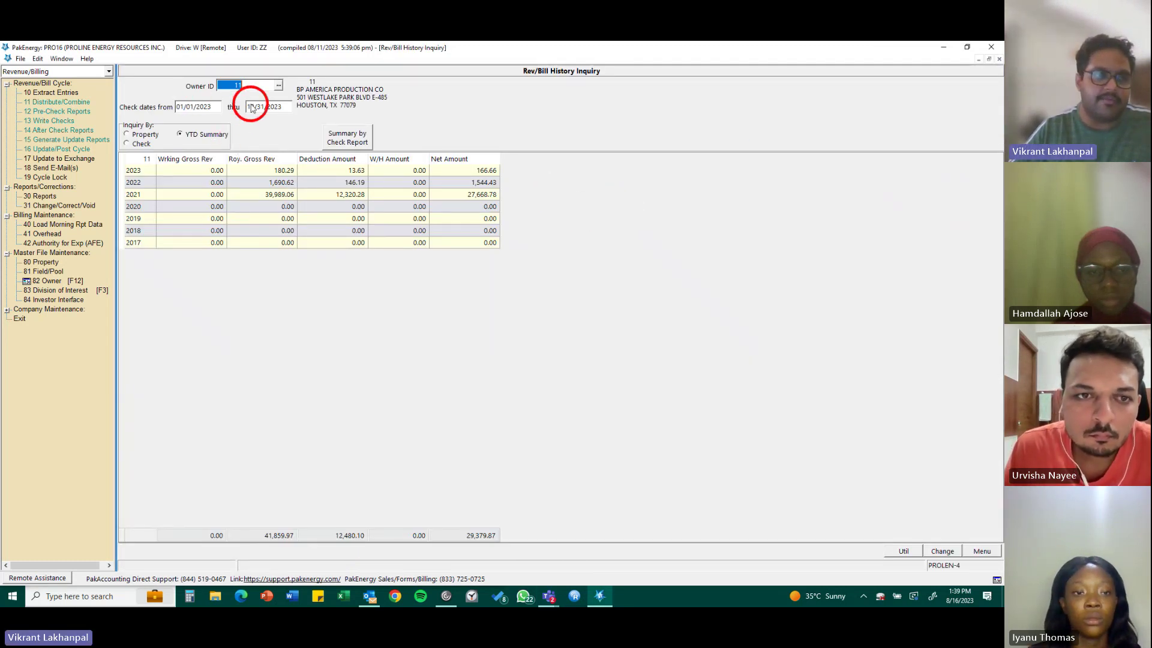
pyautogui.click(206, 107)
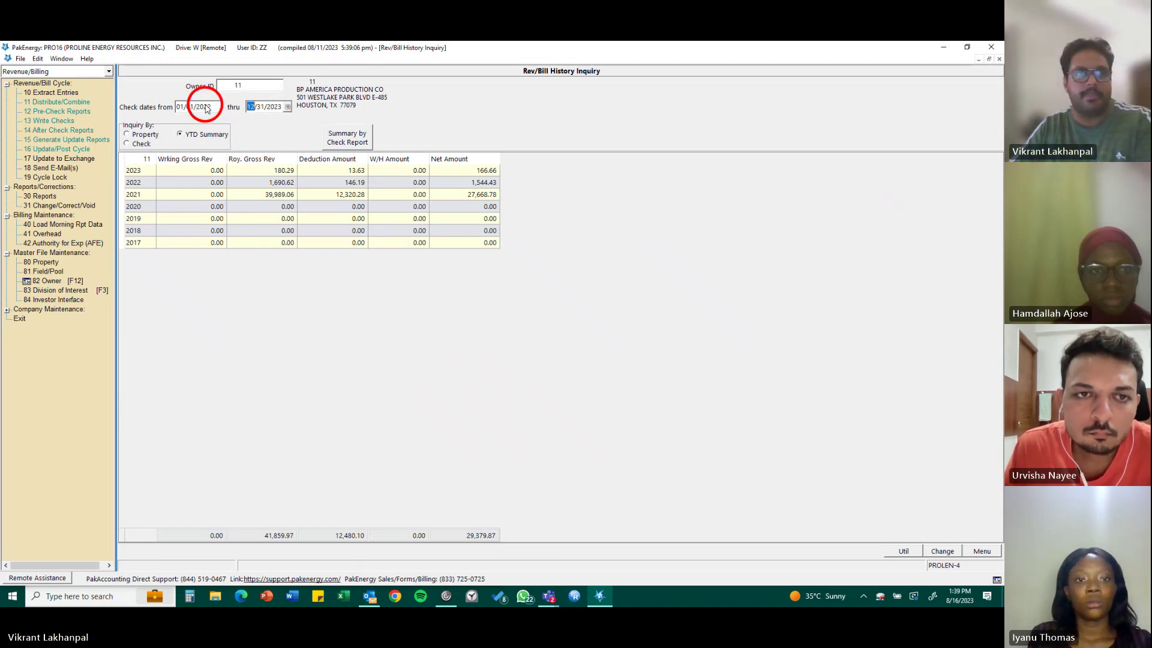
pyautogui.write('2022')
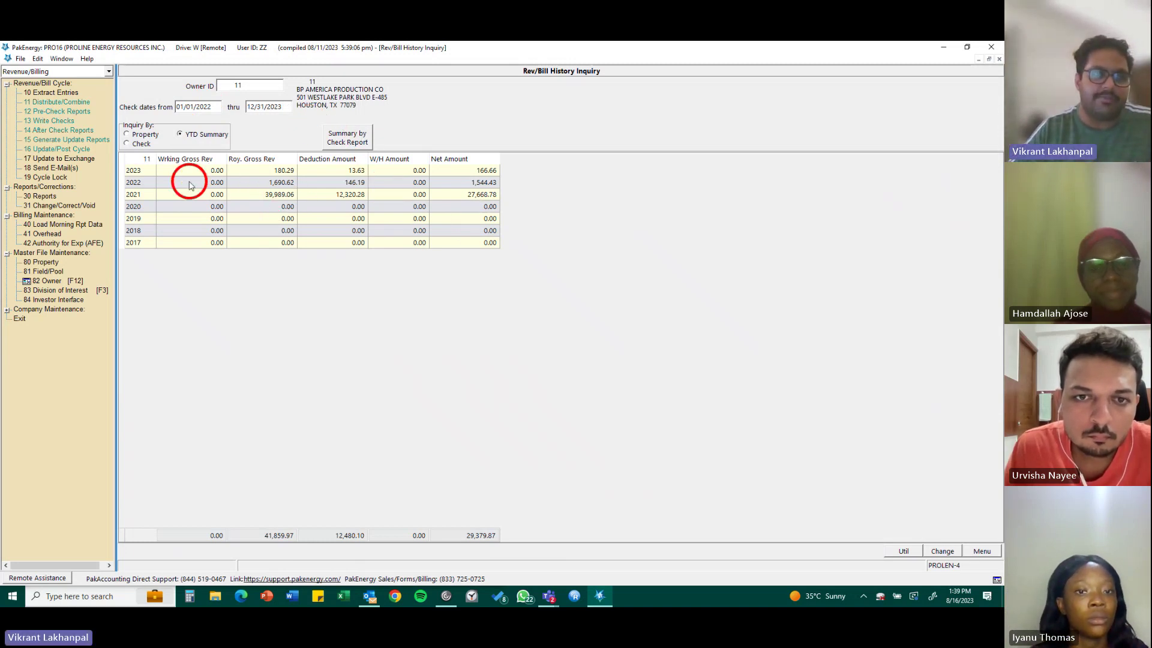
# List the payment history by property, view the product lines under the HINOJOSA "A" 3 and JIMMERSON 1 leases, and close the inquiry
pyautogui.click(139, 134)
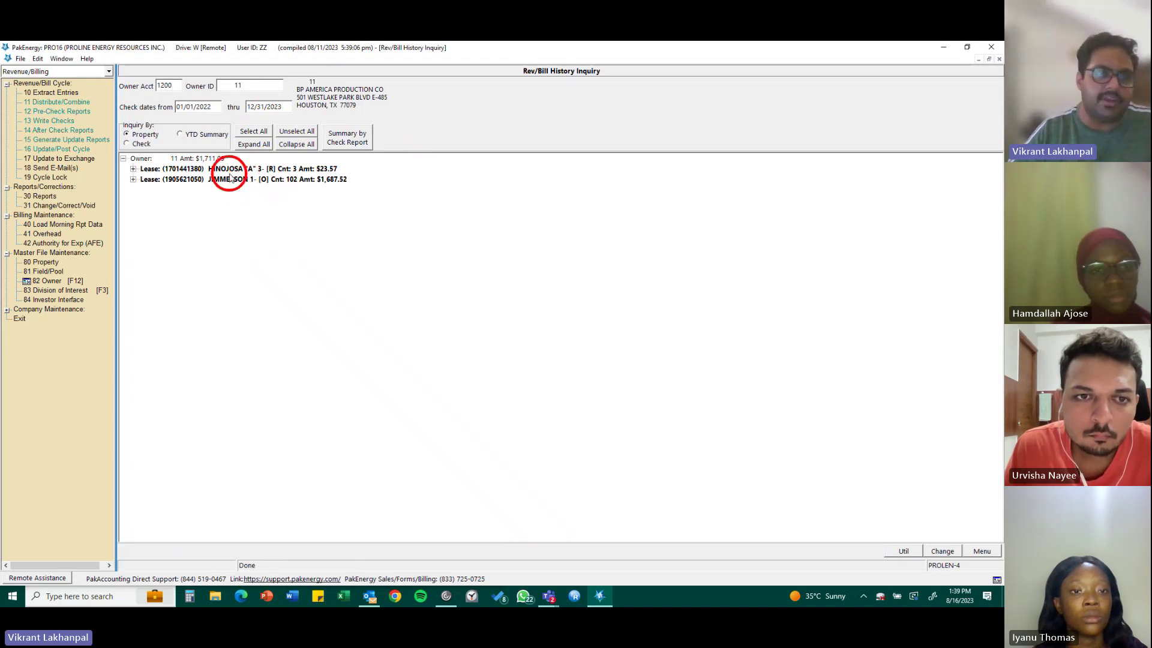
pyautogui.click(133, 169)
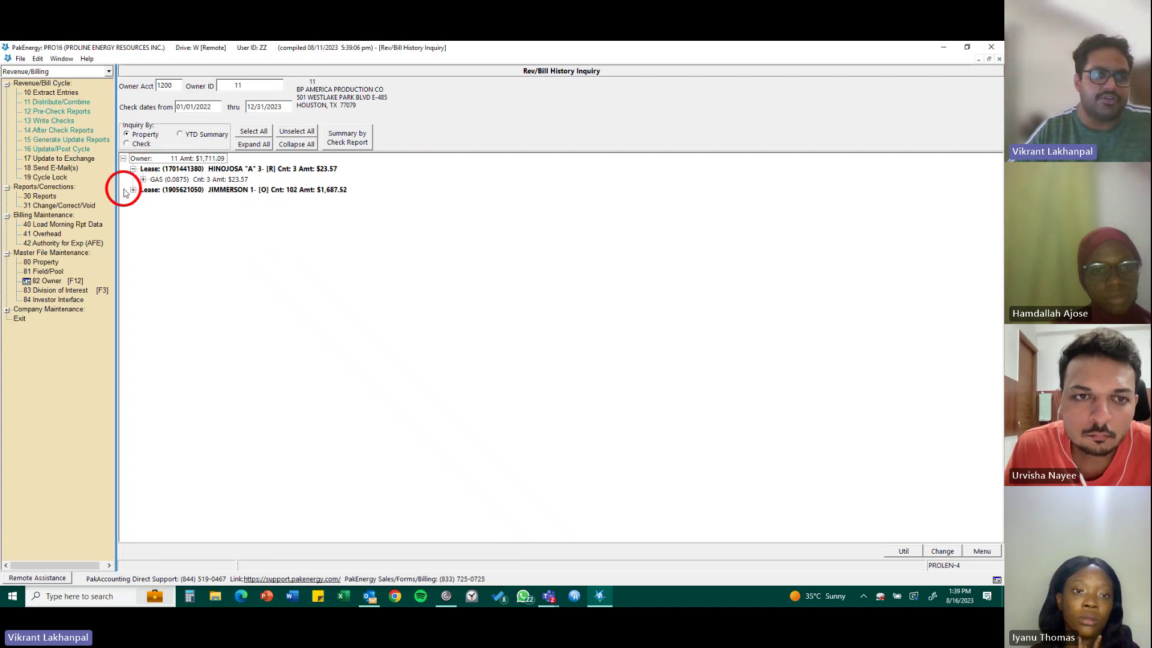
pyautogui.click(133, 189)
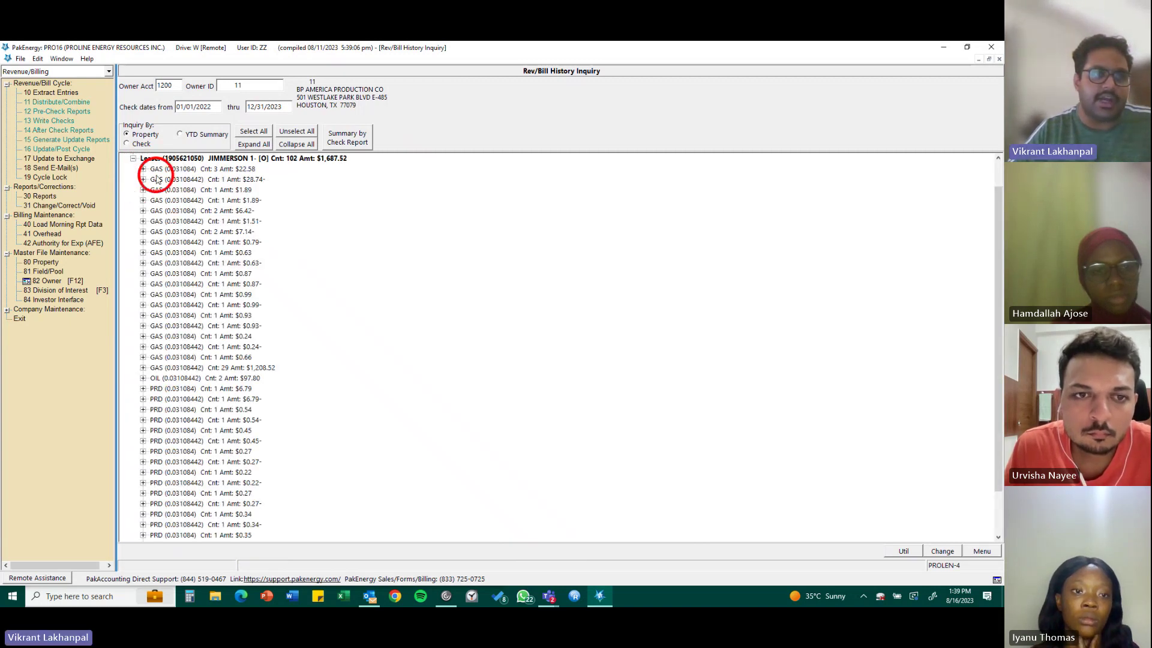
pyautogui.click(133, 158)
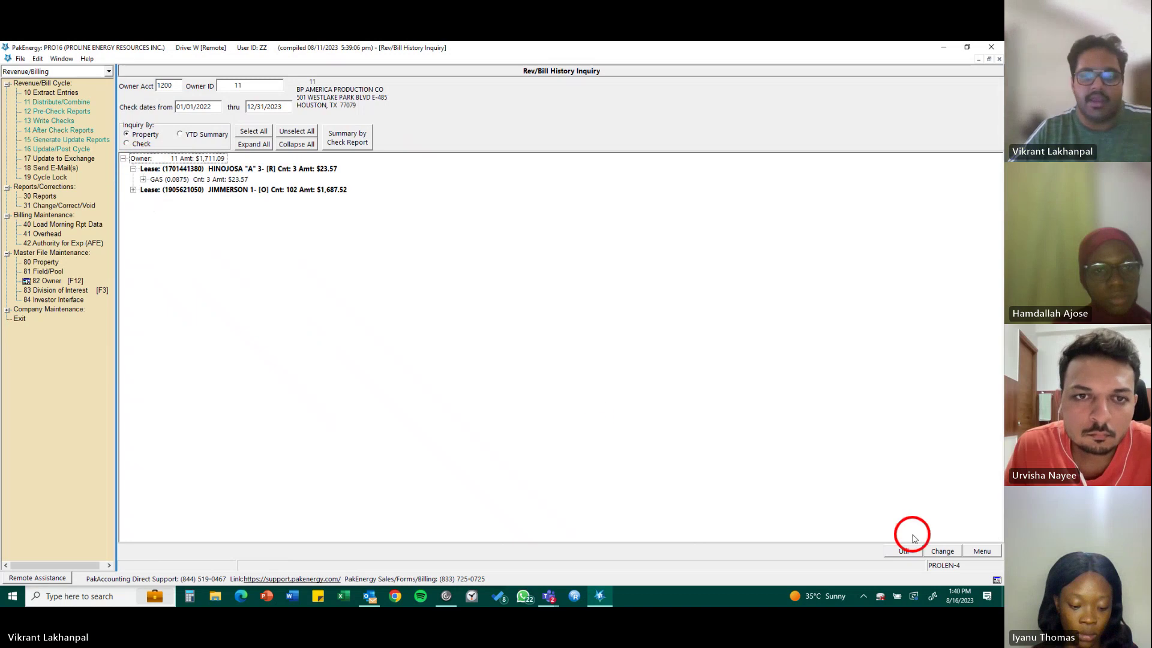
pyautogui.click(982, 552)
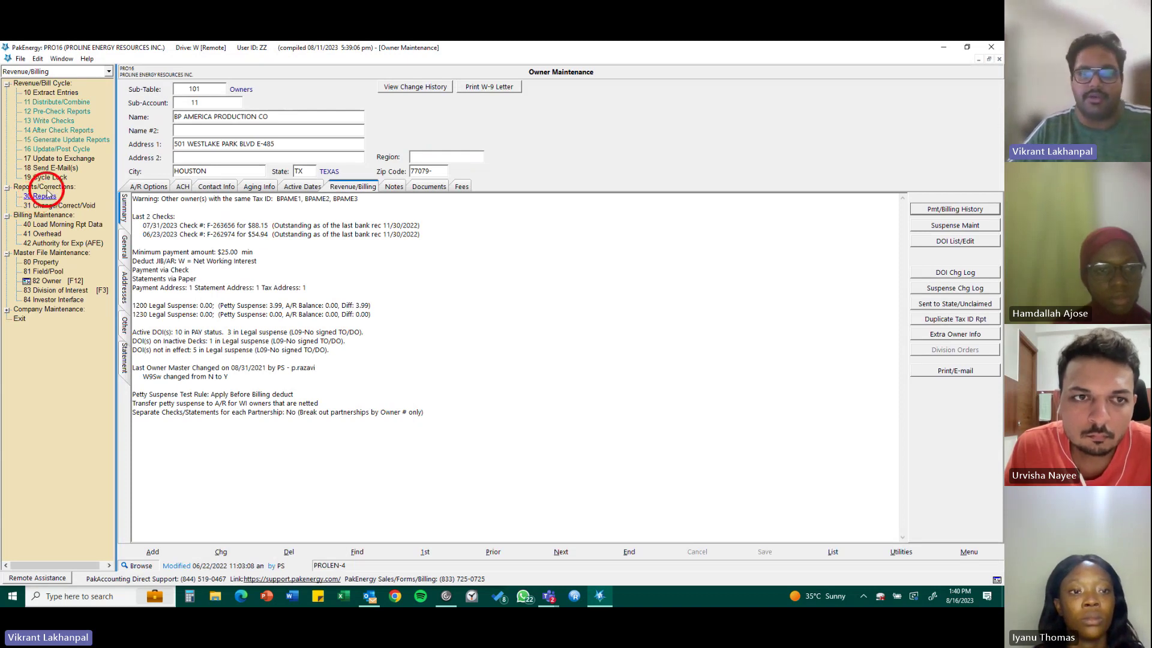
# View the owner's active division of interest list, and return to the Owner Maintenance record
pyautogui.click(970, 242)
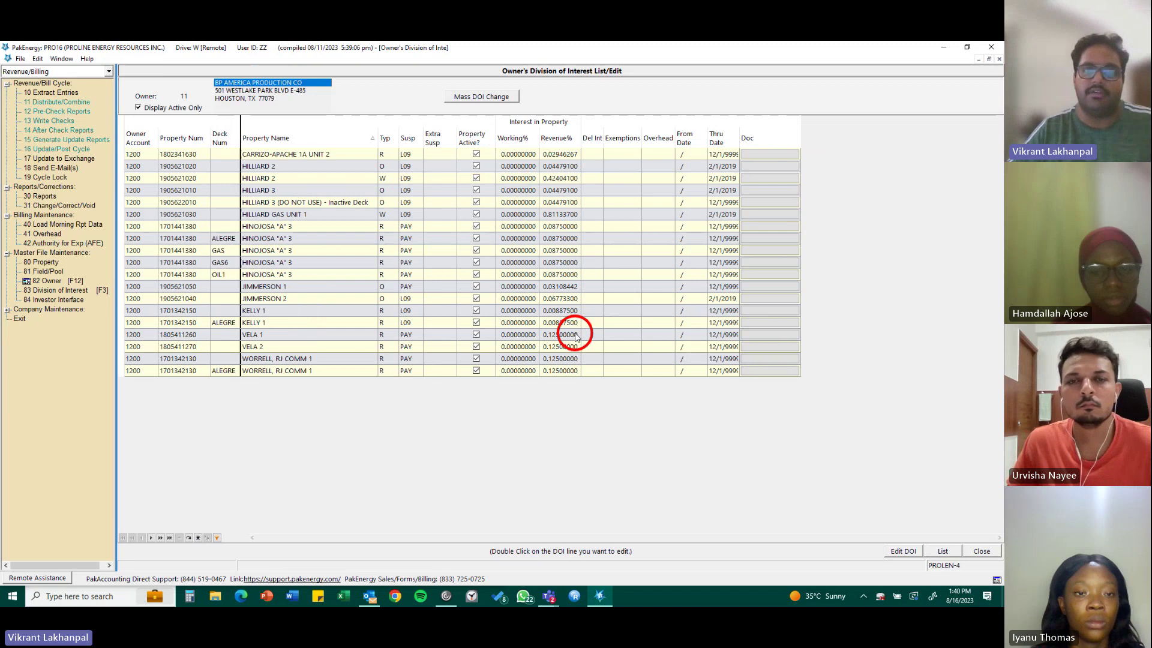
pyautogui.click(987, 556)
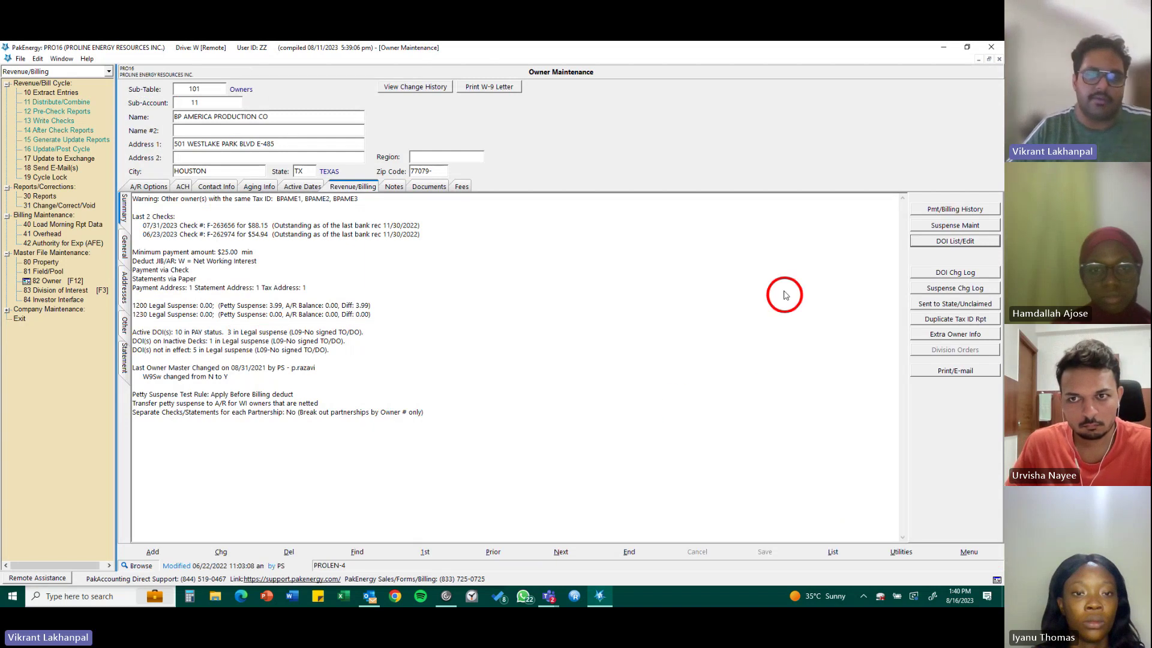
pyautogui.hotkey('alt', 'Tab')
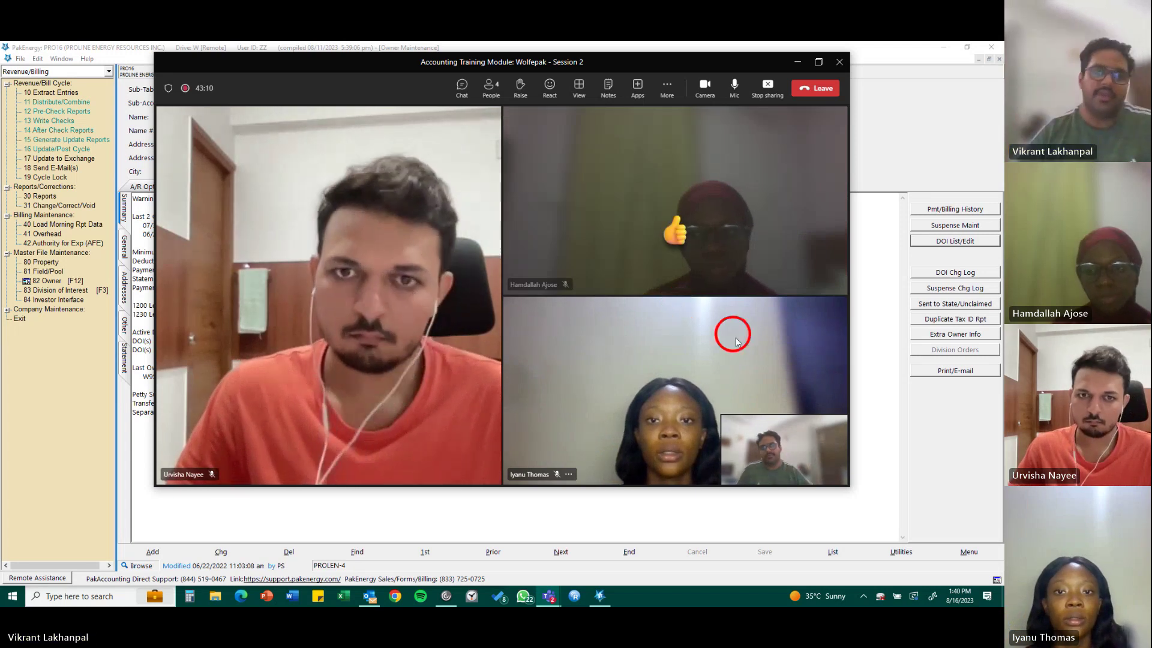
pyautogui.click(792, 60)
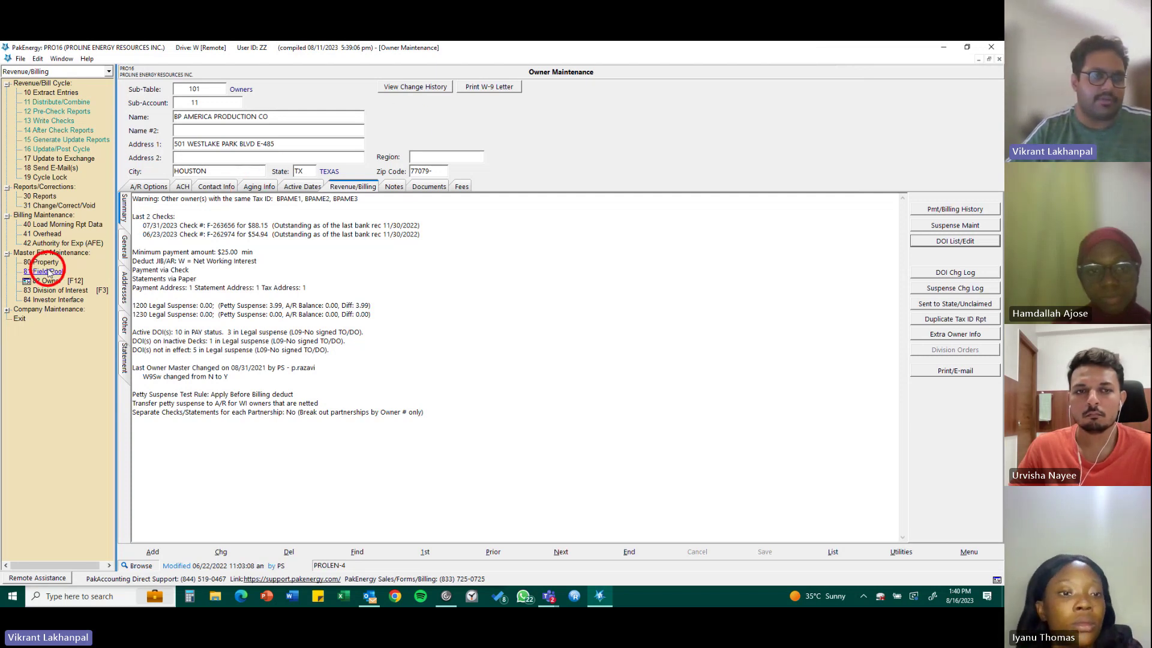
# View Property Maintenance briefly and leave it, and open the D-1 Division of Interest List report from the Revenue/Billing reports
pyautogui.click(45, 263)
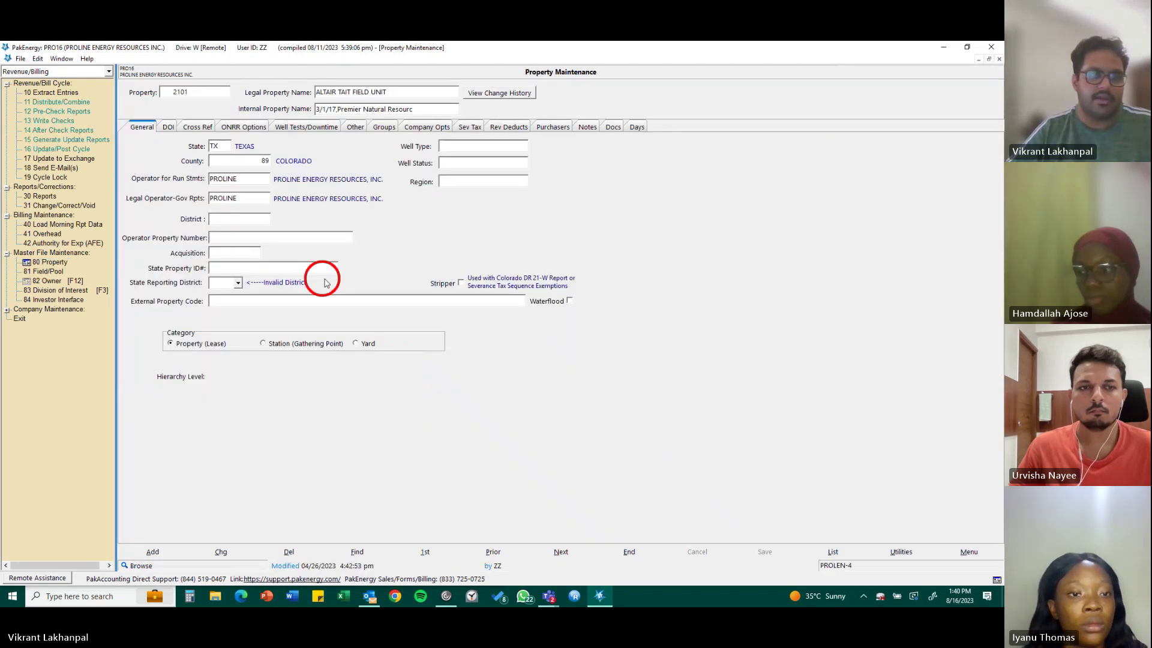
pyautogui.click(969, 551)
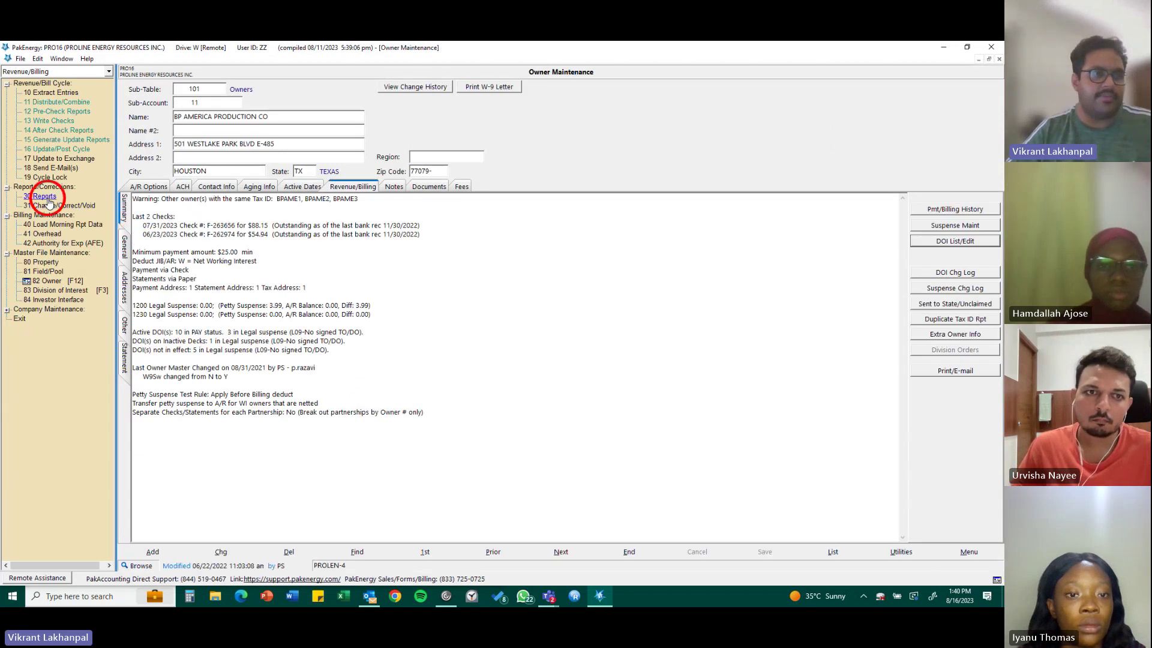
pyautogui.click(45, 196)
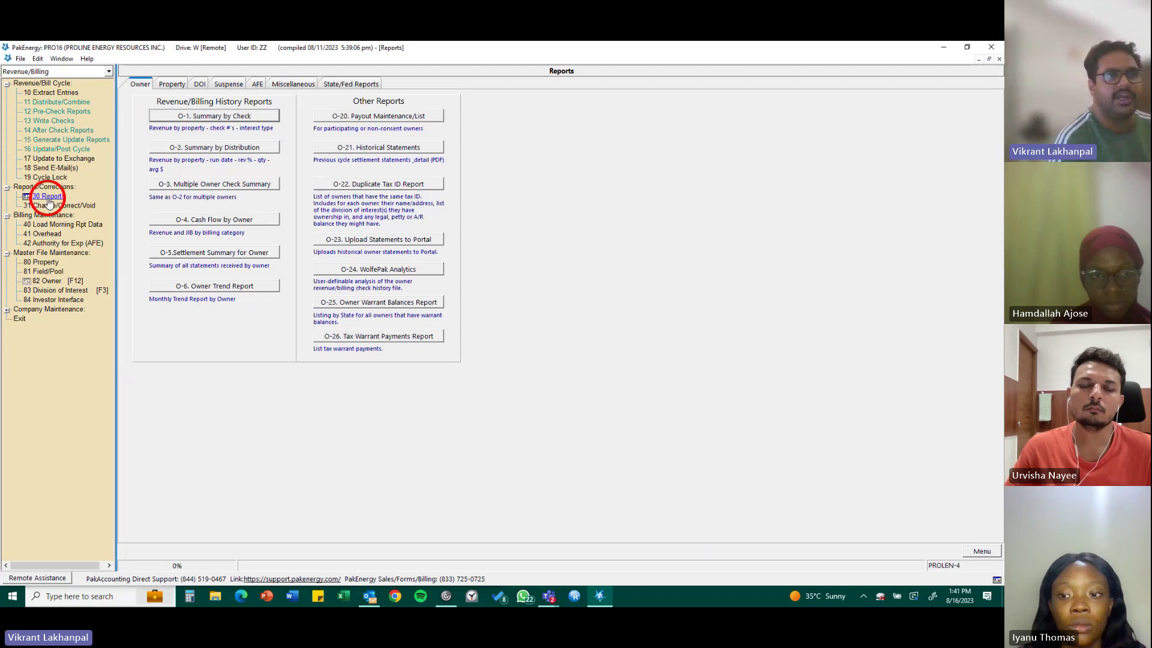
pyautogui.click(200, 87)
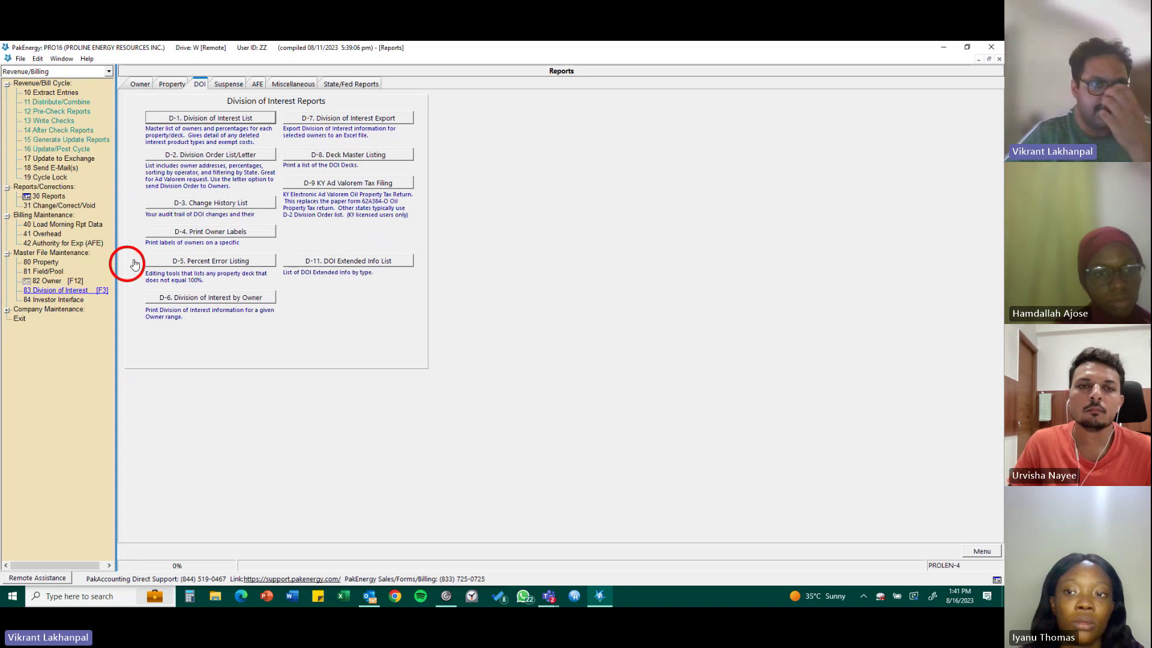
pyautogui.click(201, 121)
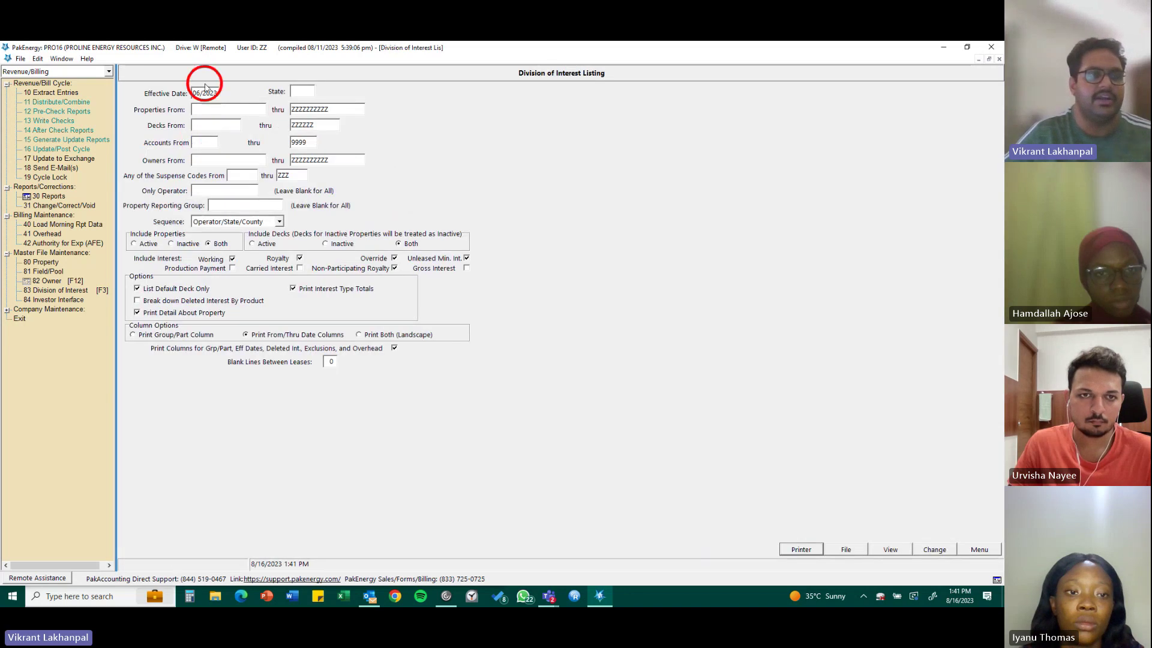
# Set the report's property range from 206411010 (Rachal 1) through 206411050 (Rachal 6) using the lease lookup
pyautogui.click(195, 111)
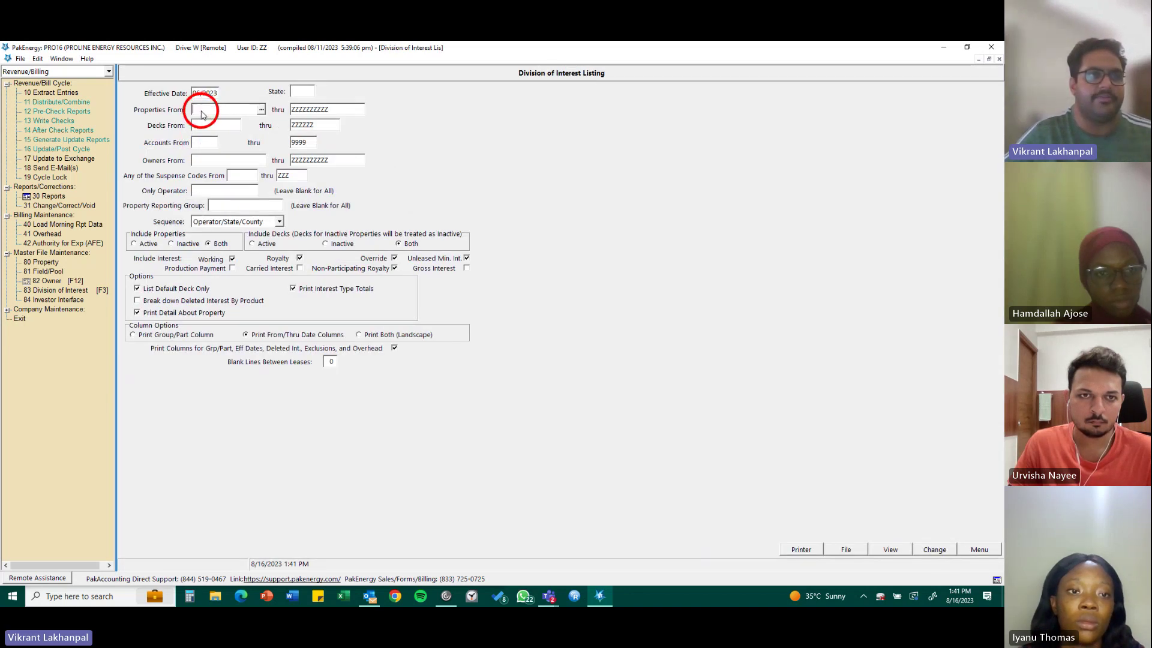
pyautogui.click(262, 110)
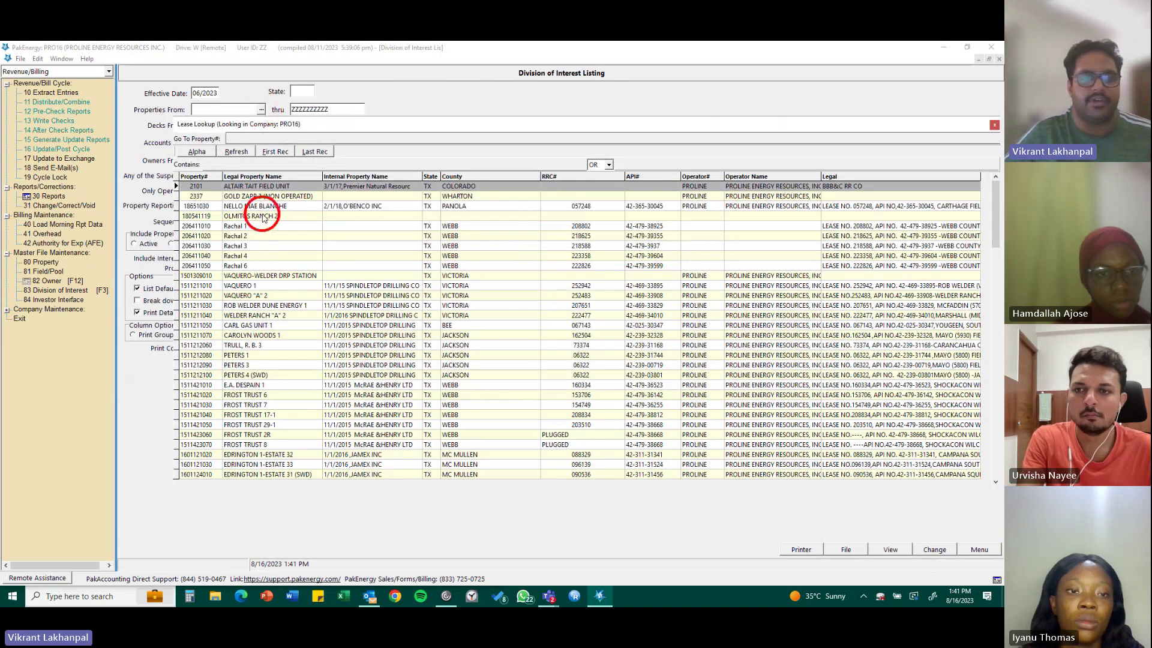
pyautogui.click(266, 217)
pyautogui.click(255, 227)
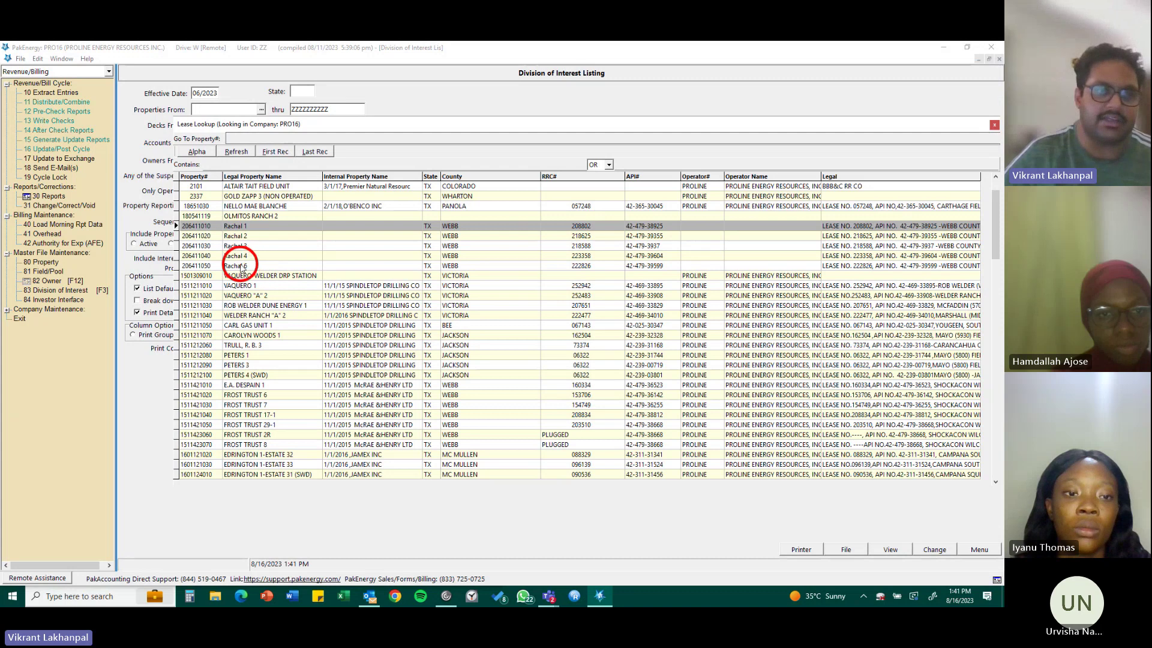
pyautogui.doubleClick(241, 226)
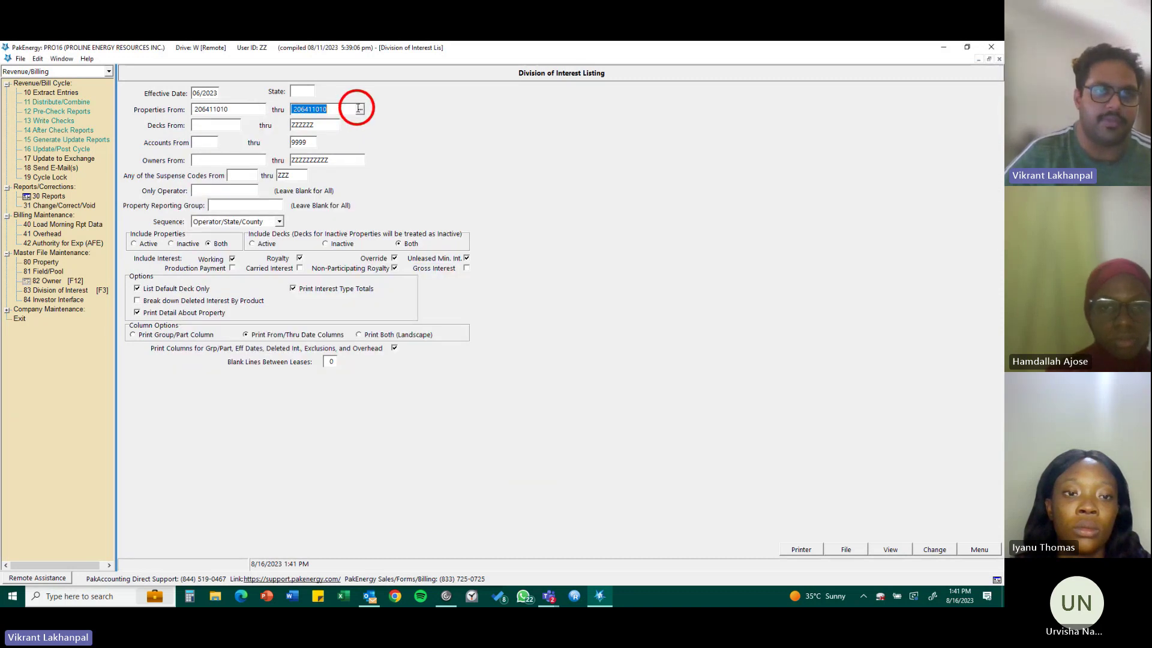
pyautogui.press('F2')
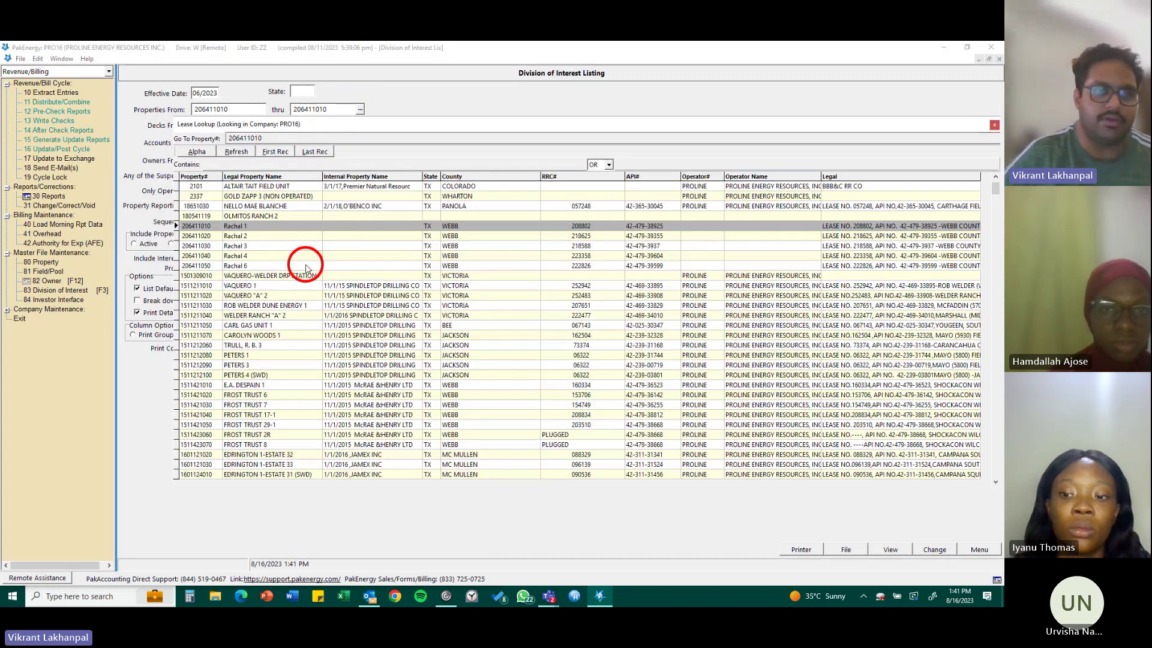
pyautogui.doubleClick(234, 267)
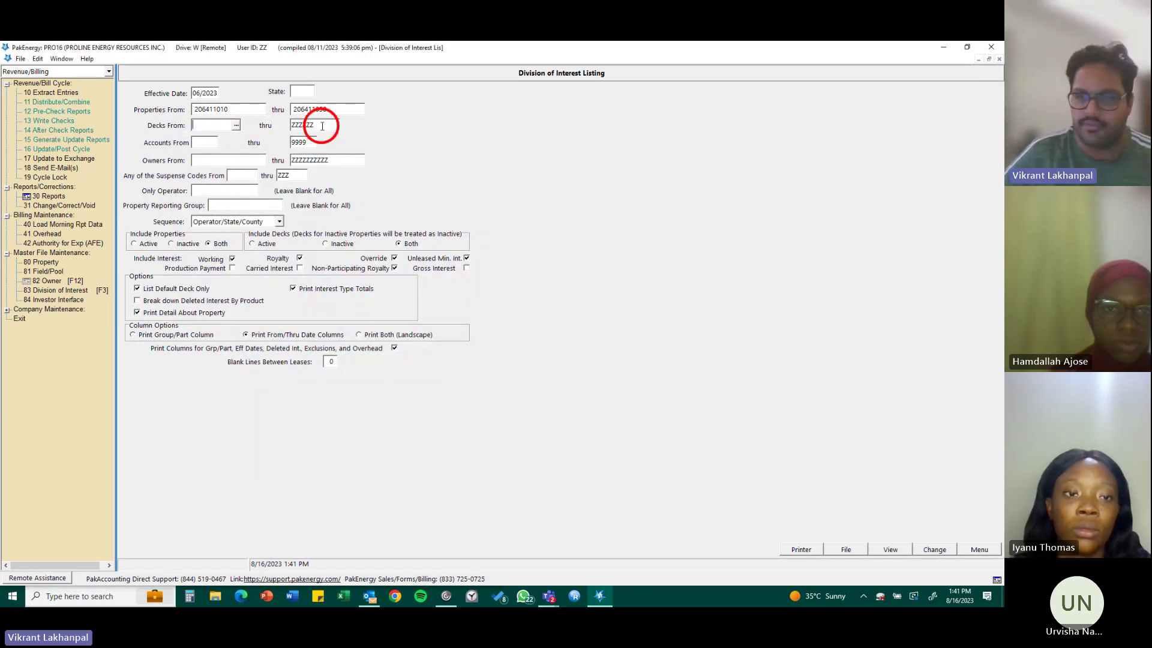
# View the deck lookup for the end of the deck range, and leave the ending deck blank
pyautogui.click(322, 126)
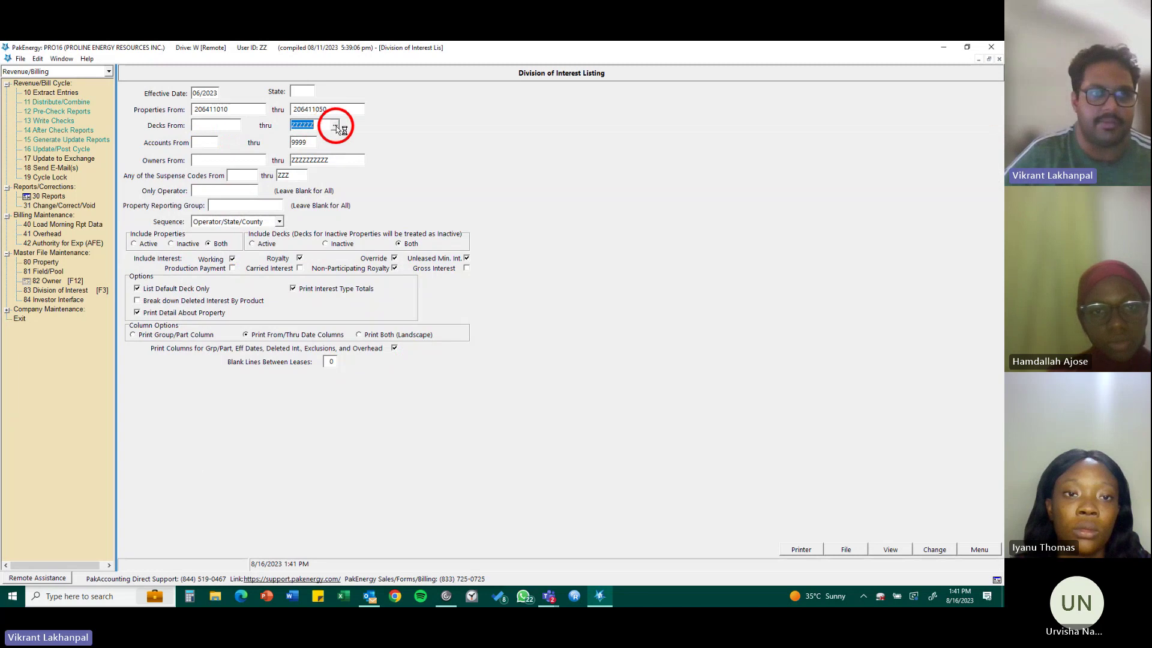
pyautogui.click(335, 124)
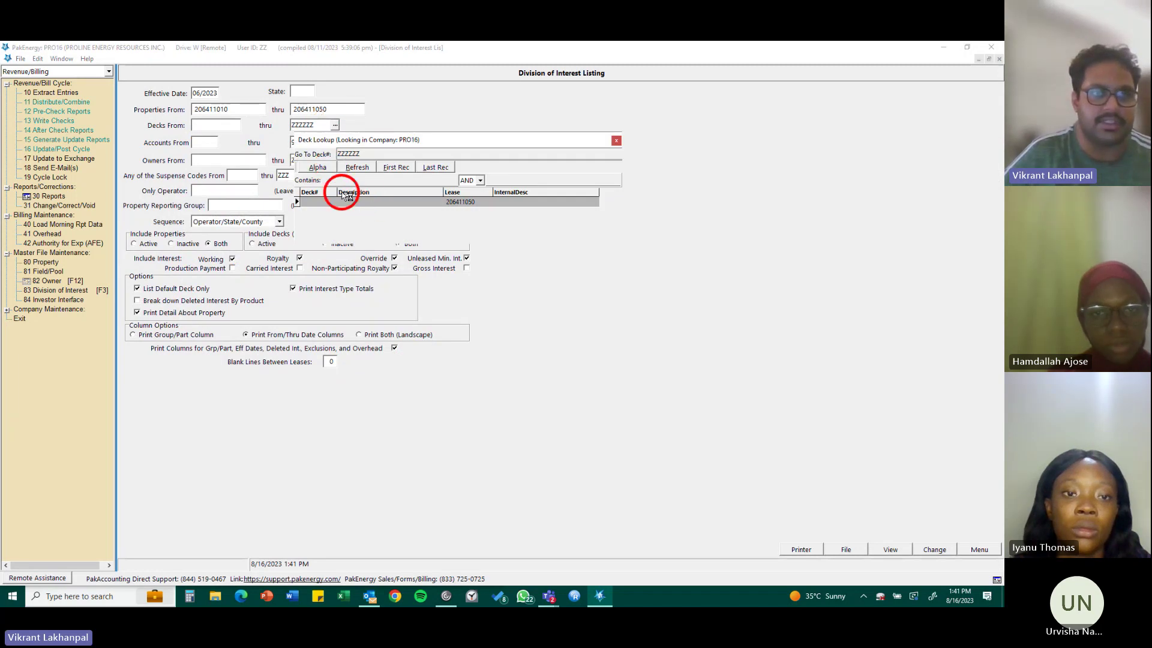
pyautogui.press('Escape')
pyautogui.press('Tab')
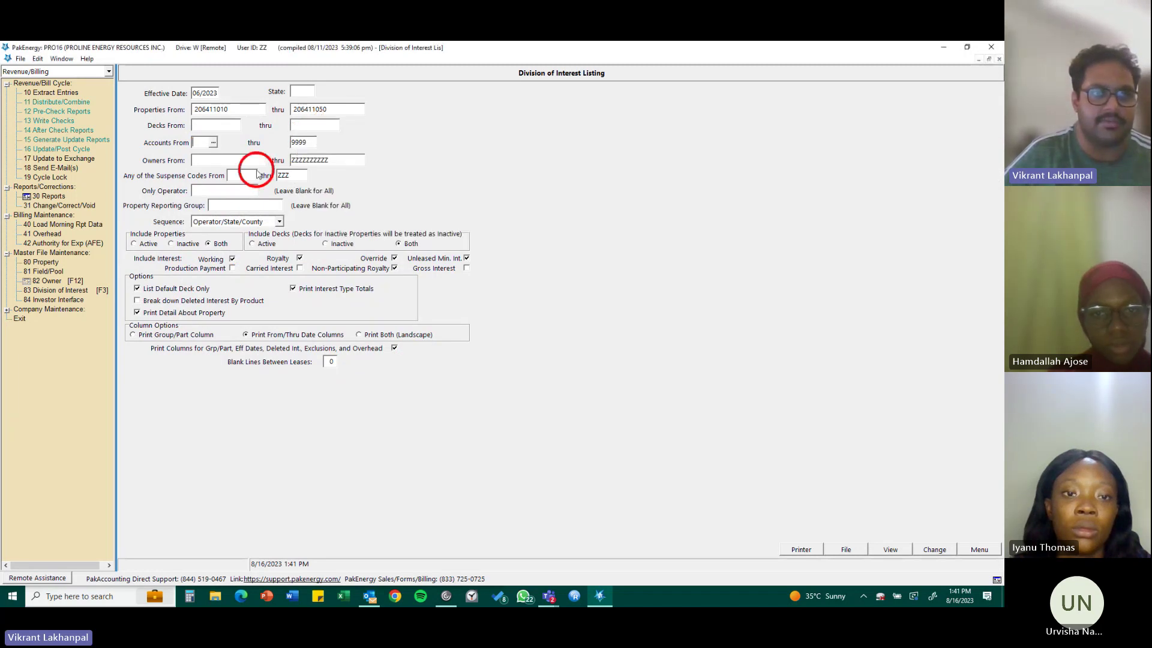
# View the account lookup without choosing an account, and preview the Division of Interest listing
pyautogui.click(215, 145)
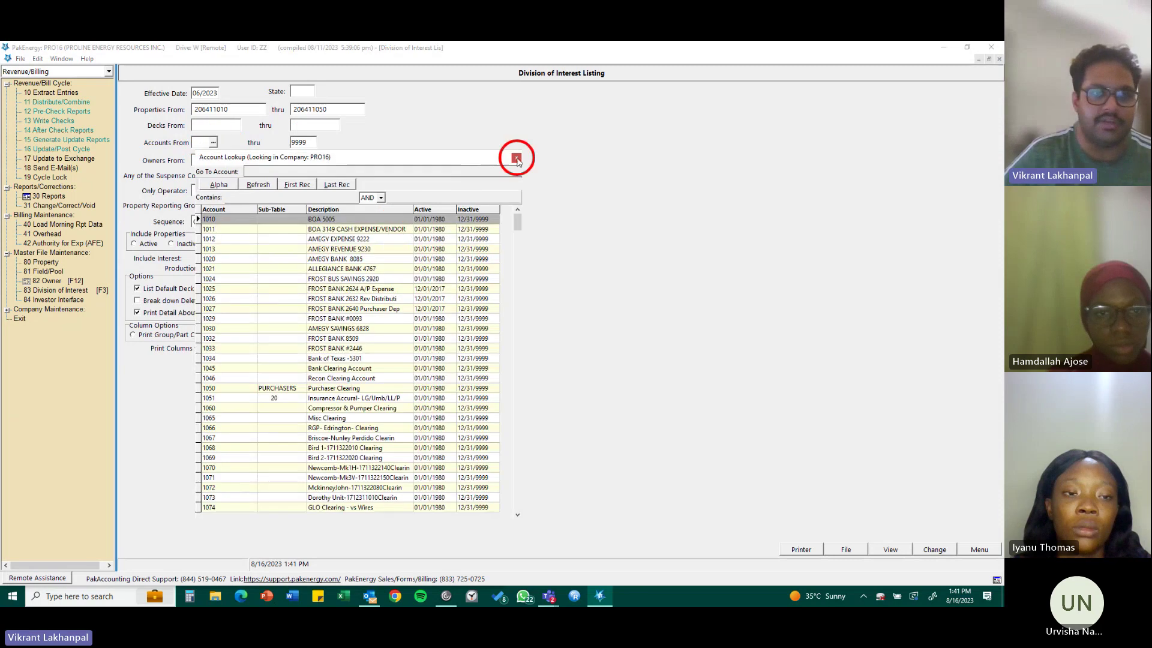
pyautogui.press('Escape')
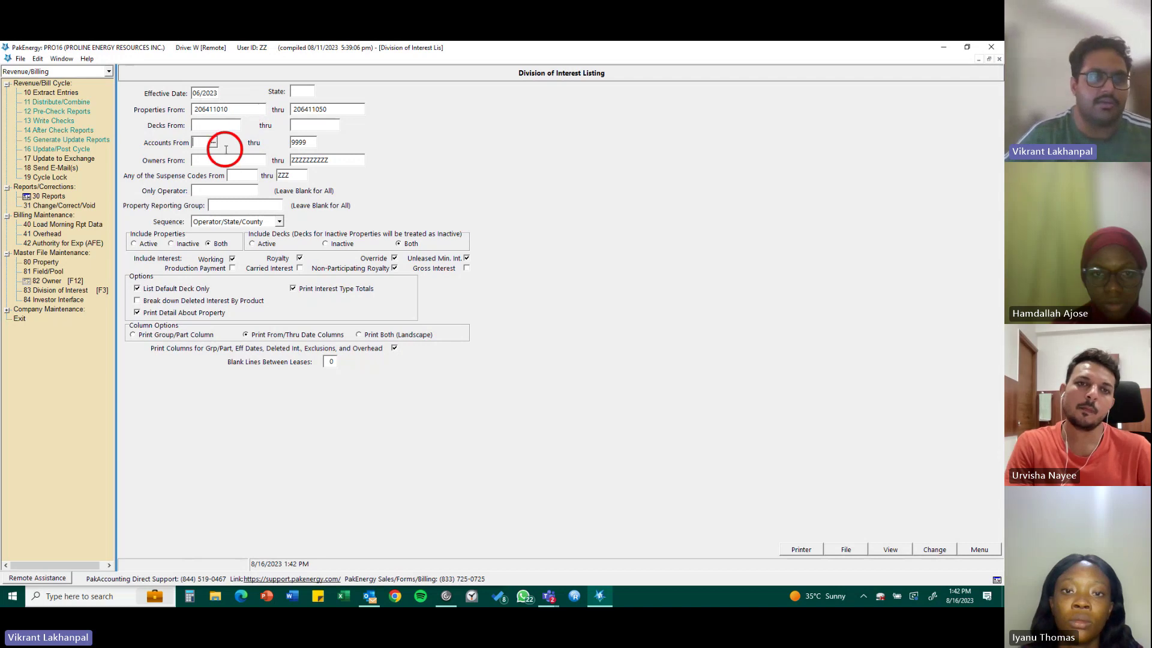
pyautogui.click(902, 549)
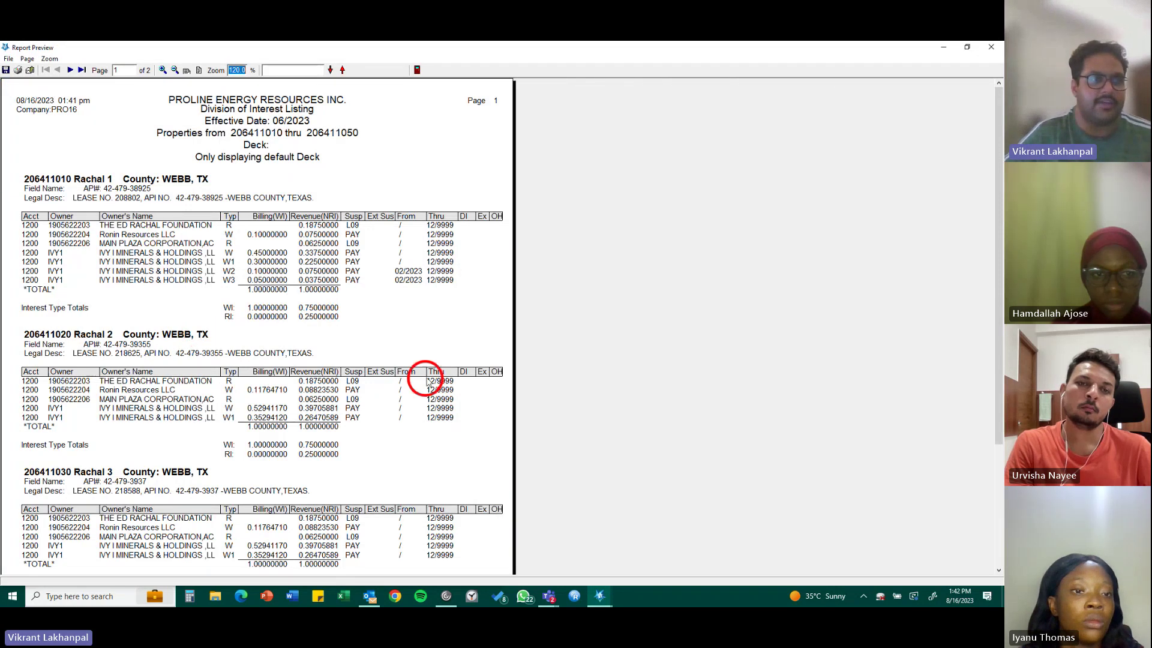
# Read through both pages of the Division of Interest listing, close the preview and return to the report list
pyautogui.scroll(-3, 154, 379)
pyautogui.scroll(3, 155, 383)
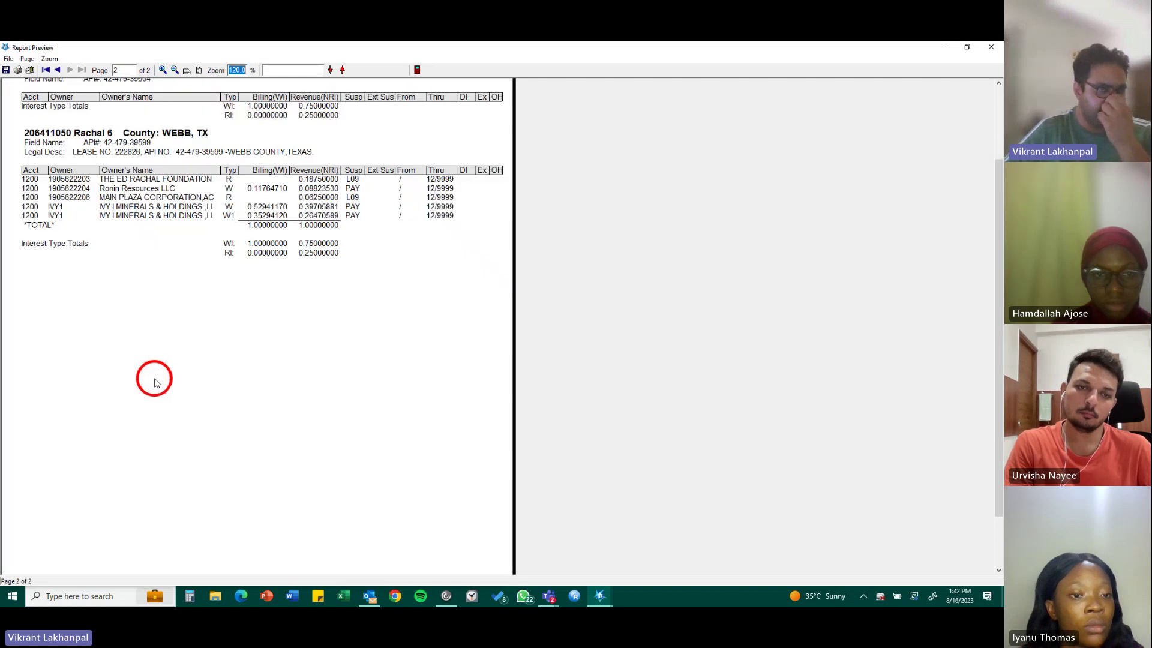
pyautogui.scroll(1, 161, 379)
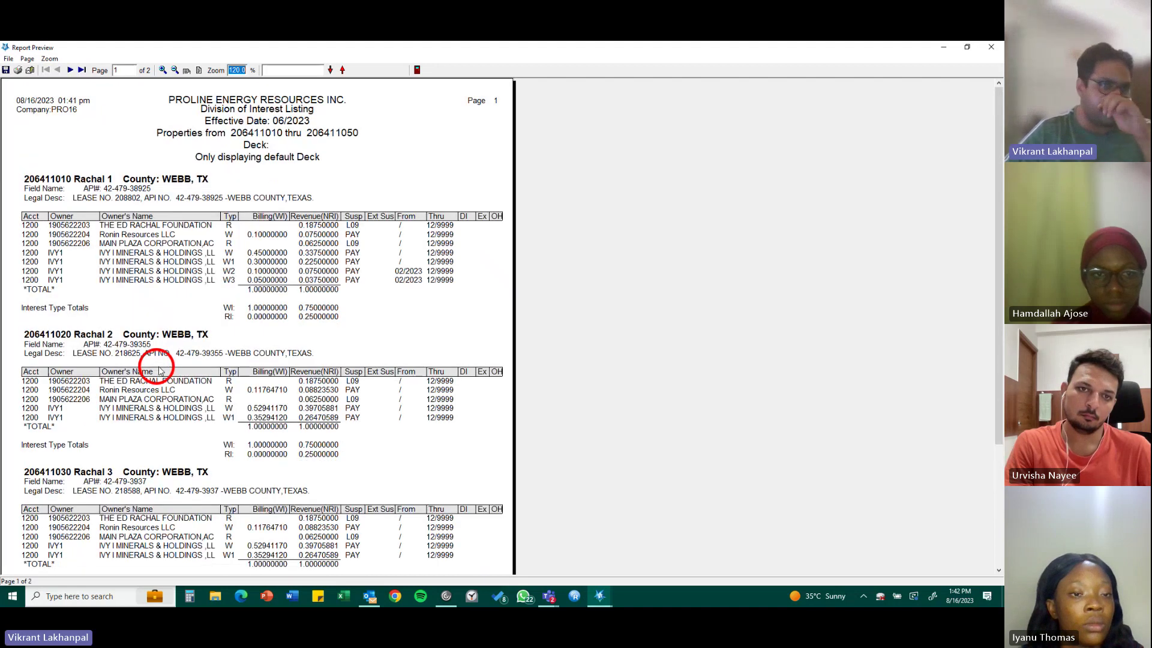
pyautogui.click(7, 70)
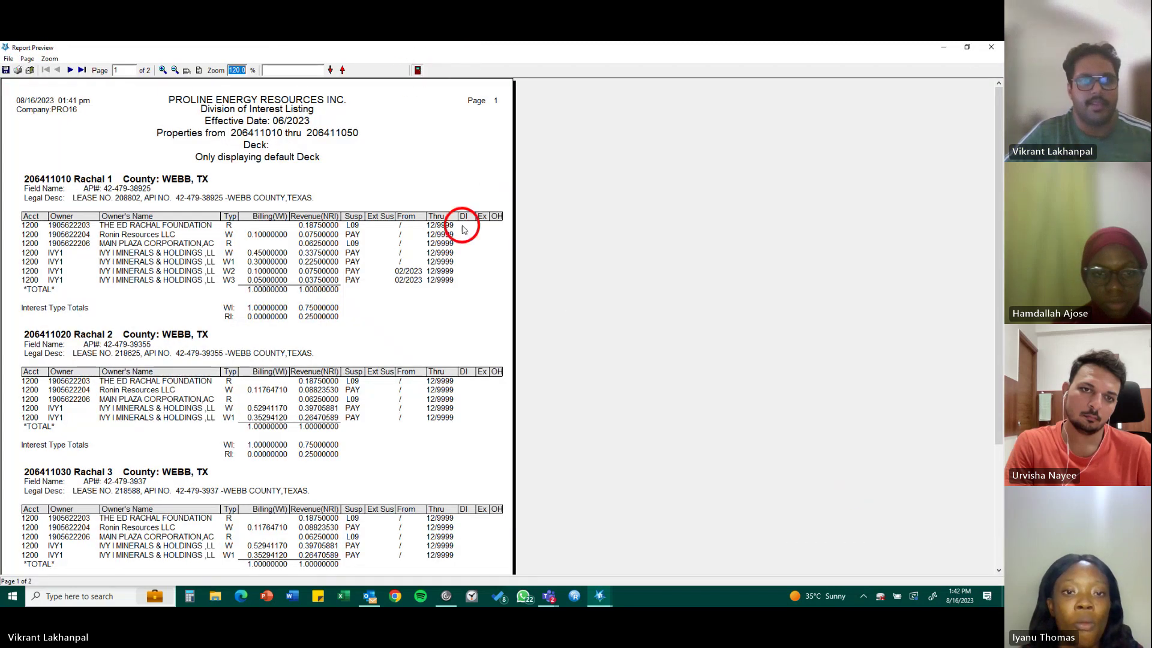
pyautogui.press('Escape')
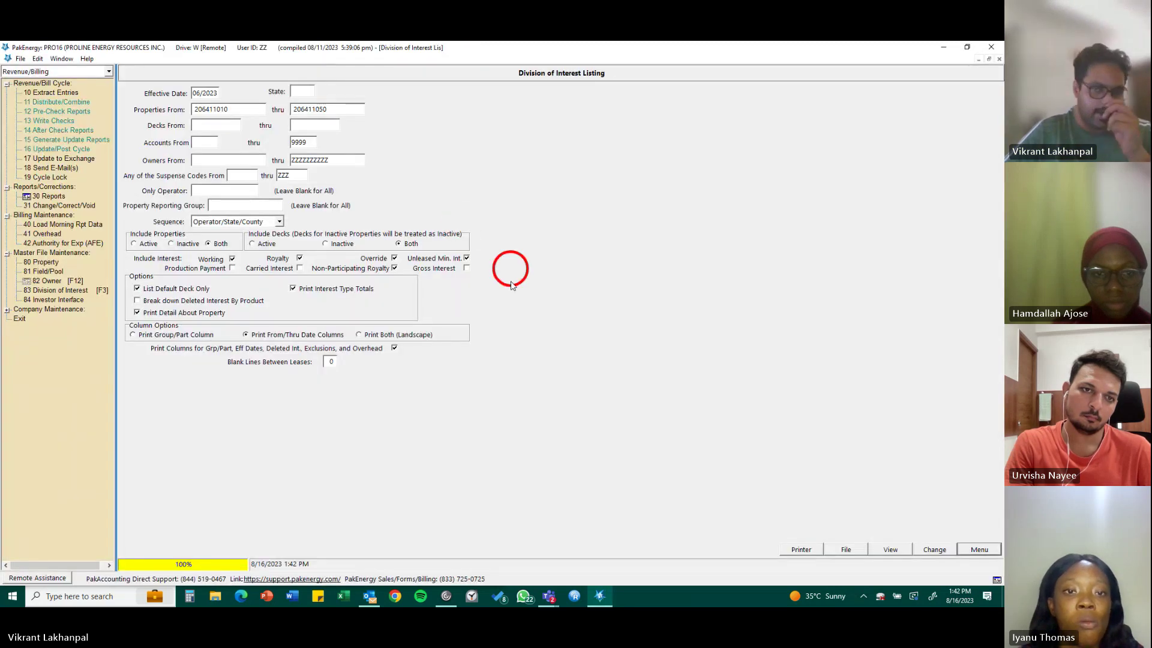
pyautogui.click(980, 549)
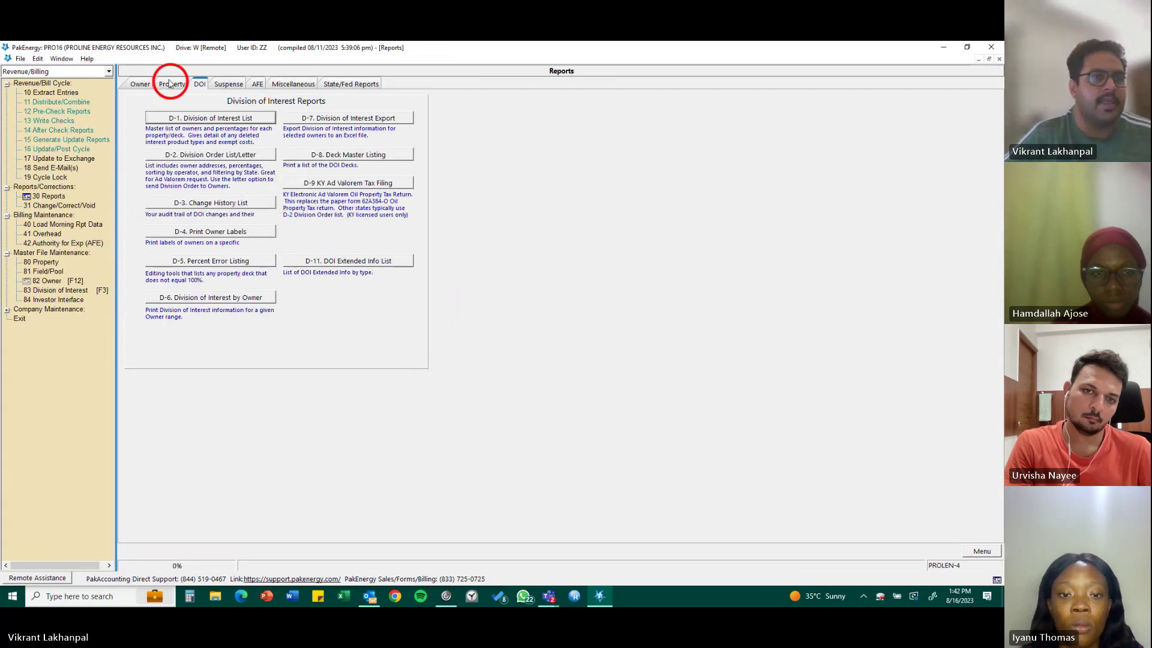
# View the selection options of the P-1 Property Master Listing report and leave it without running it
pyautogui.click(159, 84)
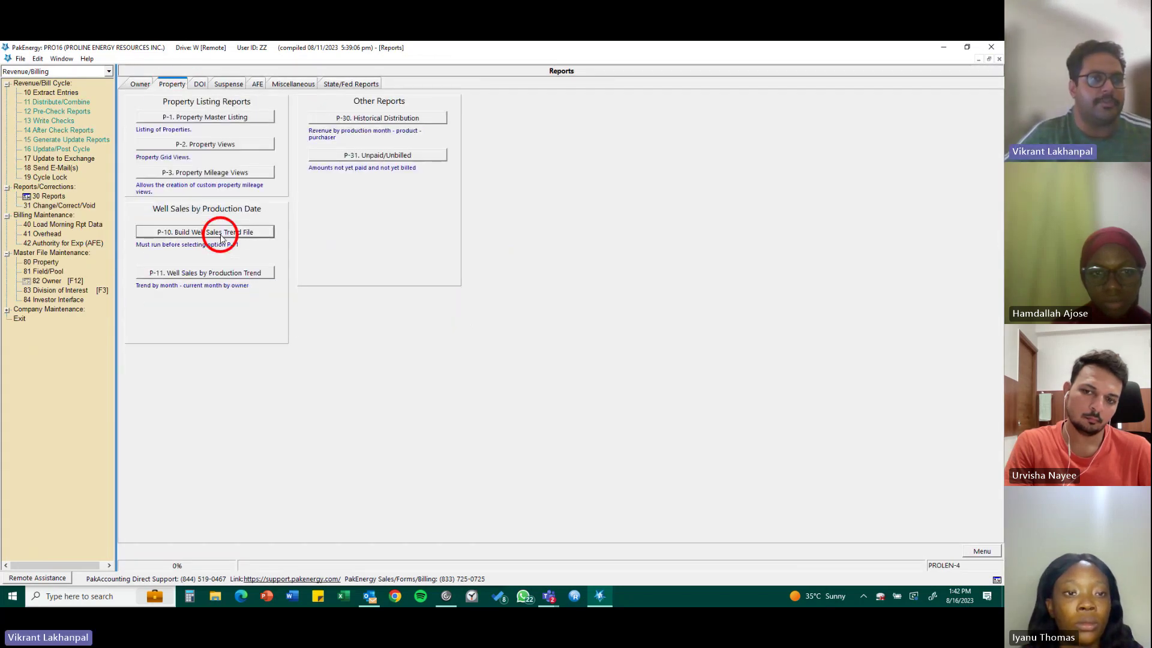
pyautogui.click(265, 118)
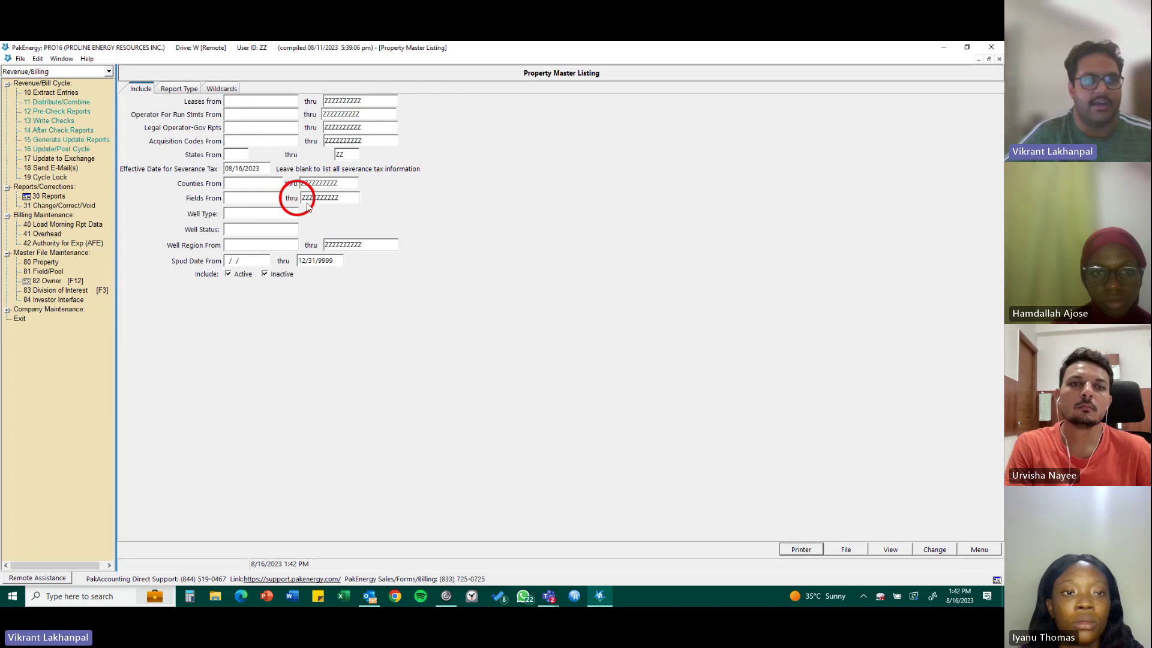
pyautogui.click(980, 549)
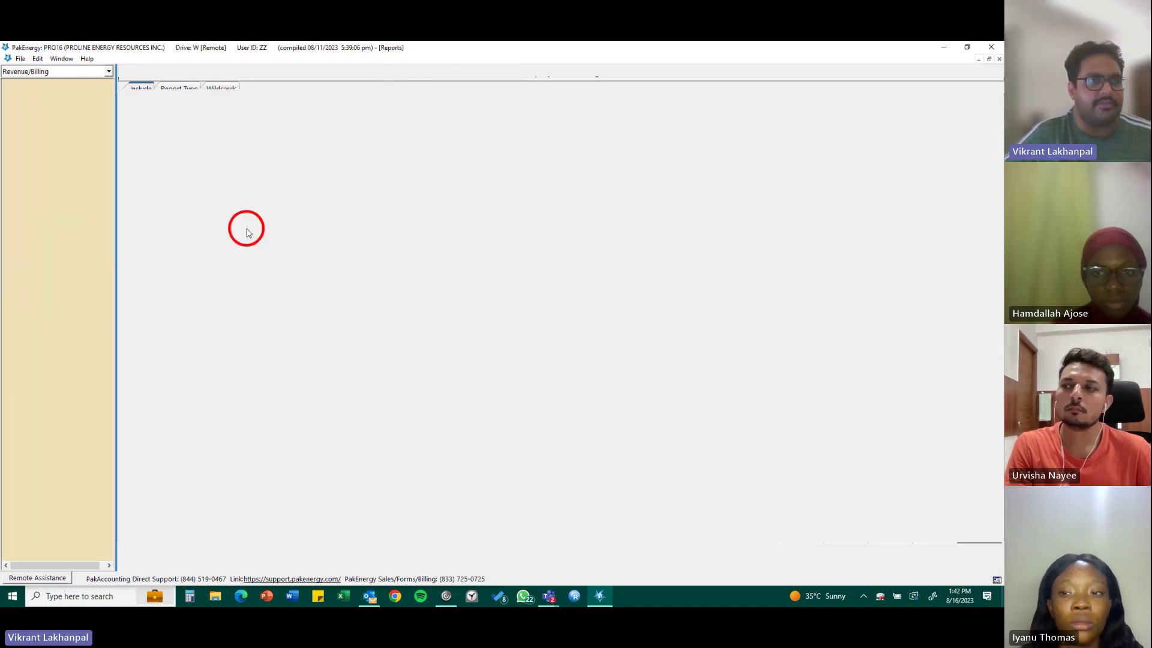
# Preview the O-1 Summary by Check report with BP America Production Co selected in the owner lookup
pyautogui.click(144, 84)
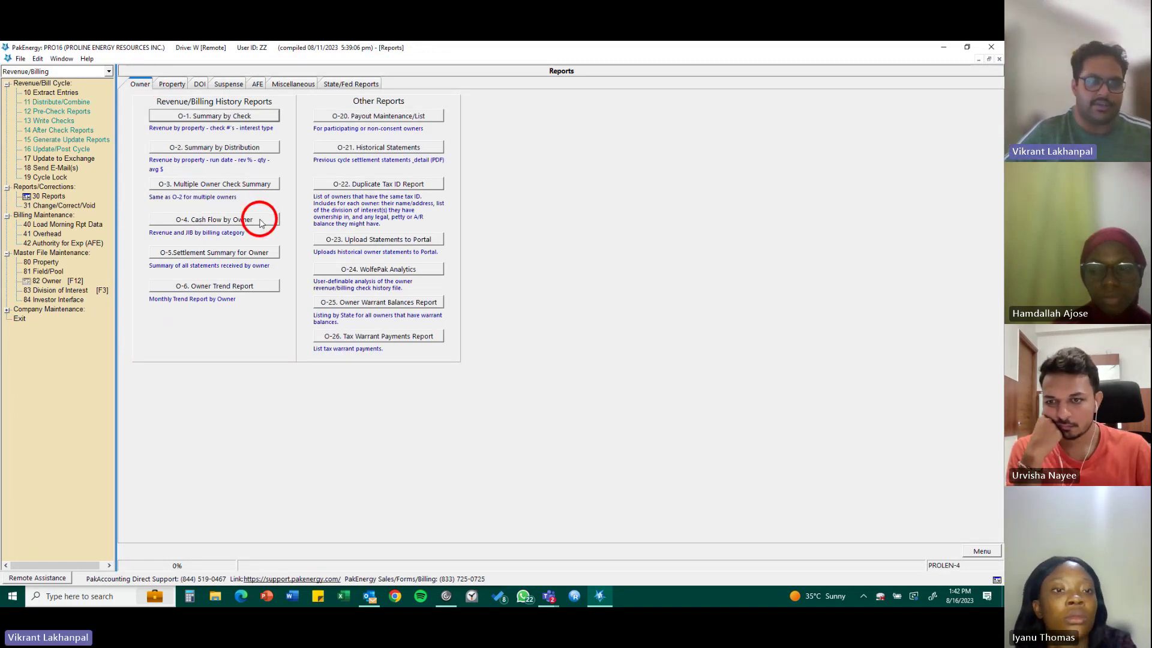
pyautogui.click(252, 117)
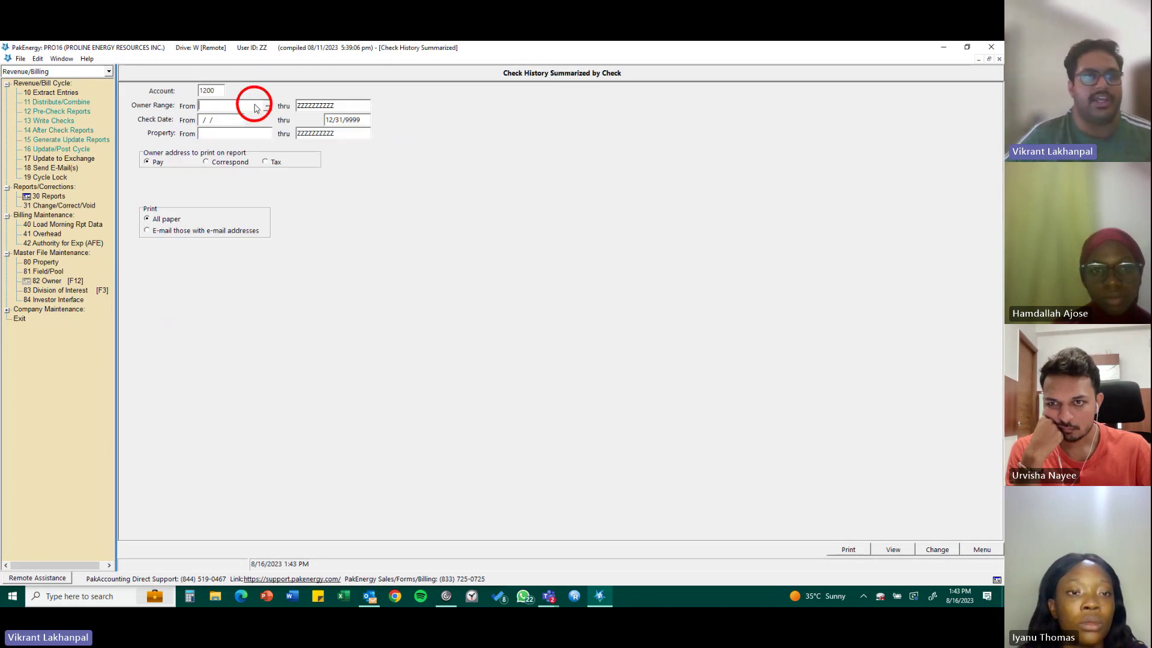
pyautogui.click(268, 106)
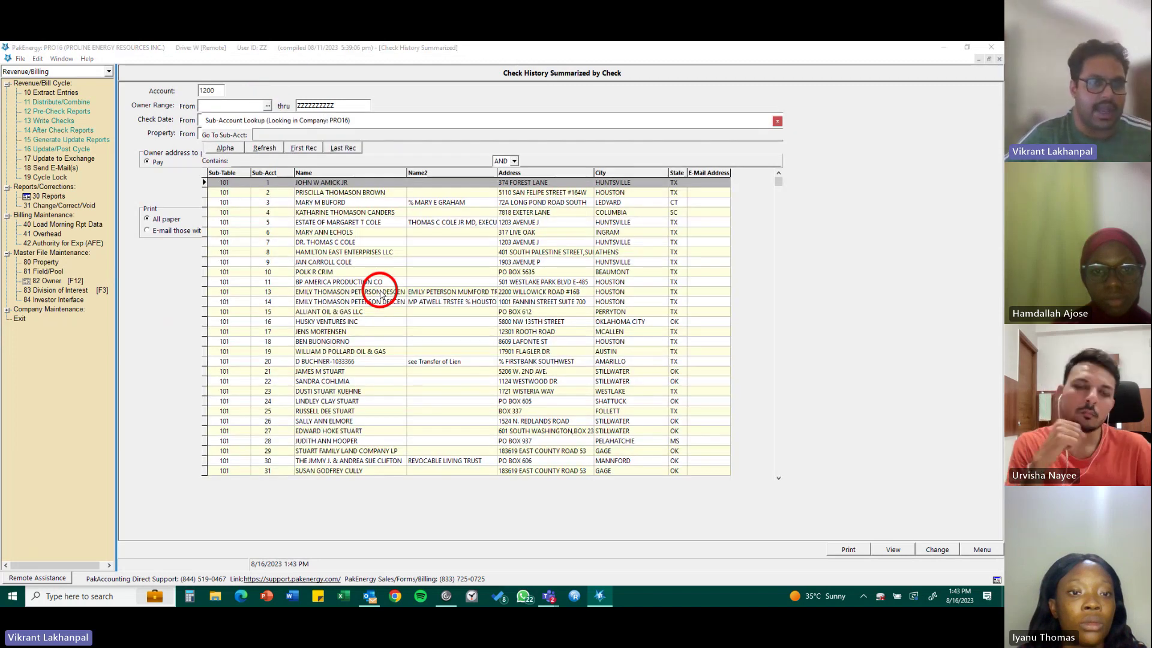
pyautogui.doubleClick(381, 287)
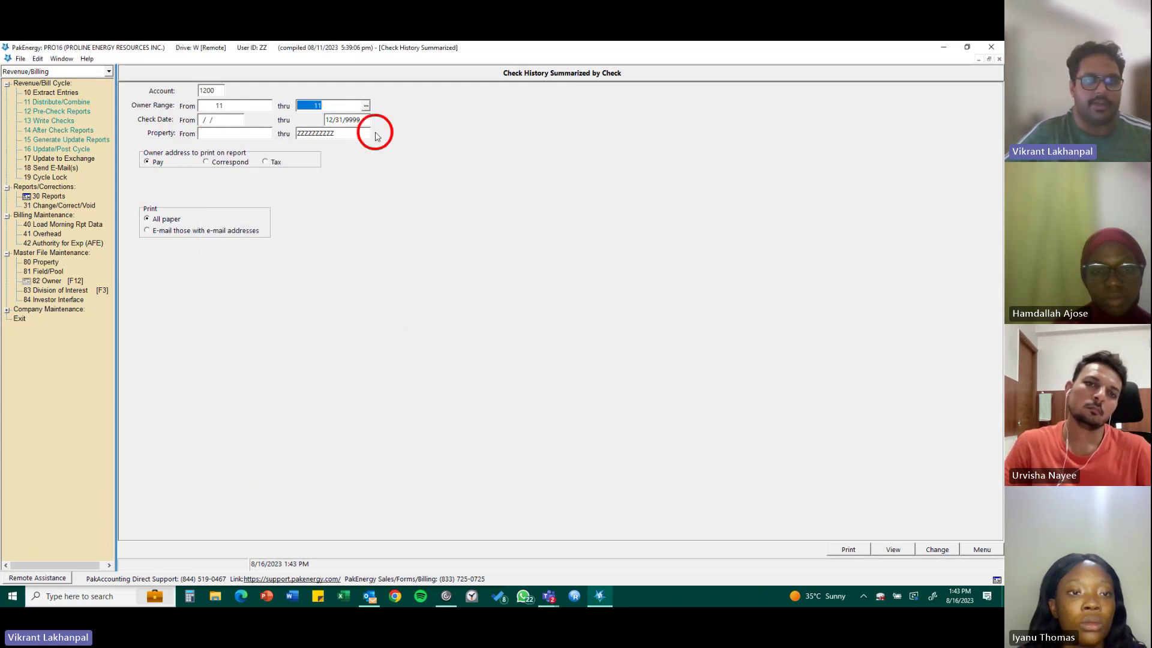
pyautogui.click(894, 550)
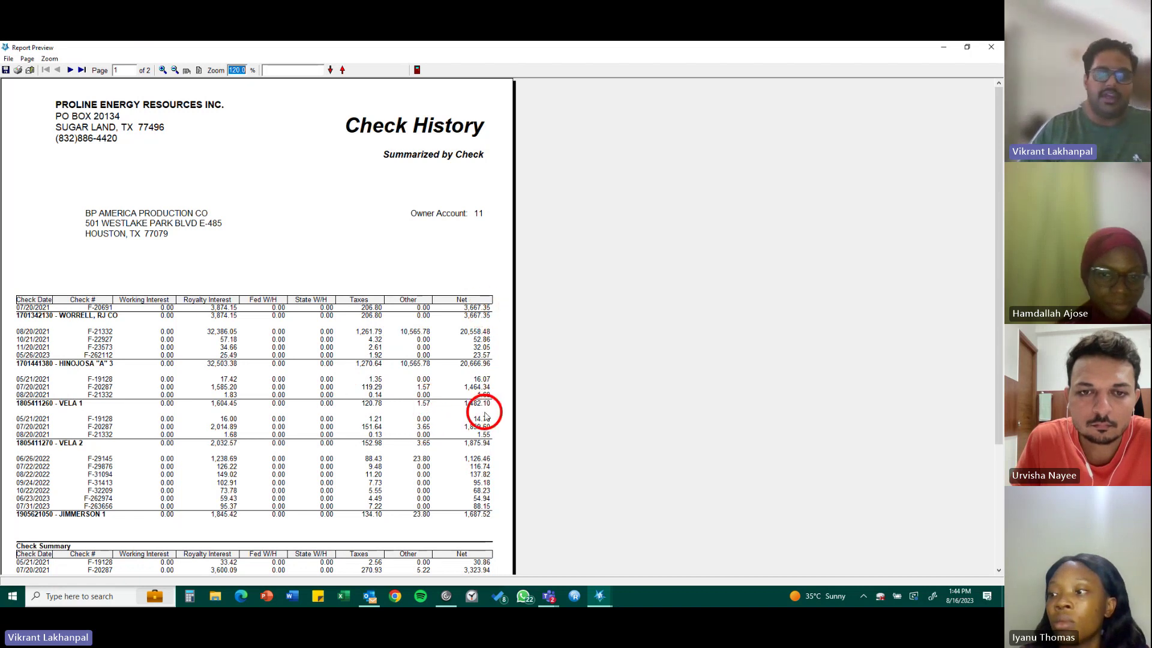
# Read the check history by property and the Check Summary, and return to the owner reports
pyautogui.scroll(-3, 489, 396)
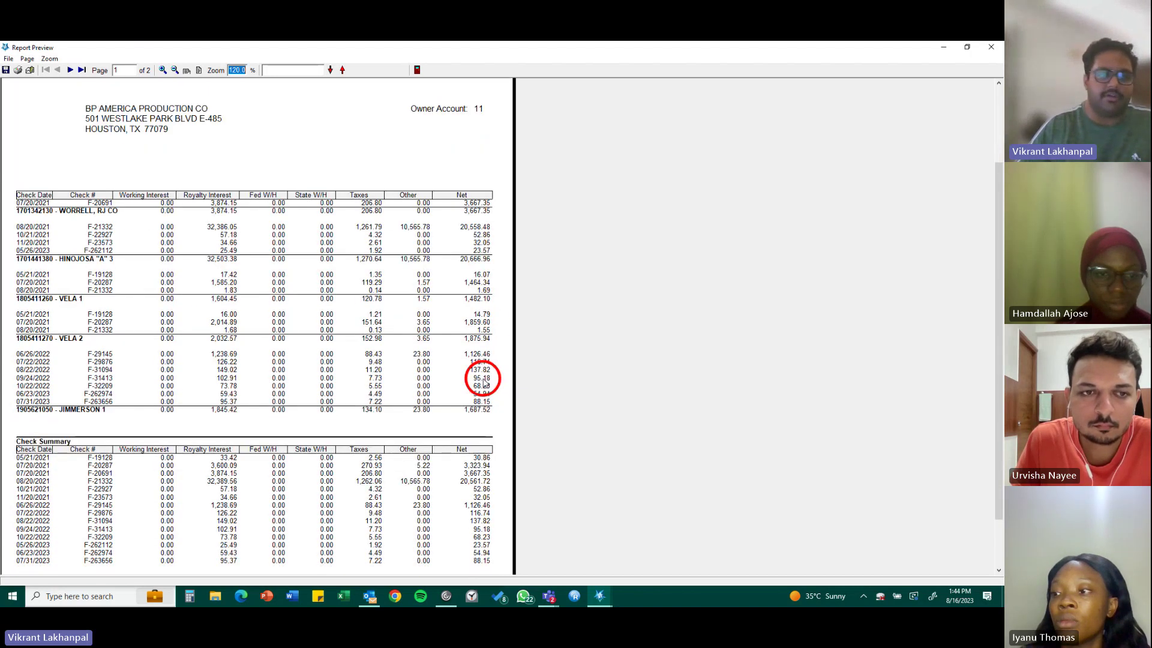
pyautogui.scroll(-2, 120, 468)
pyautogui.scroll(2, 92, 346)
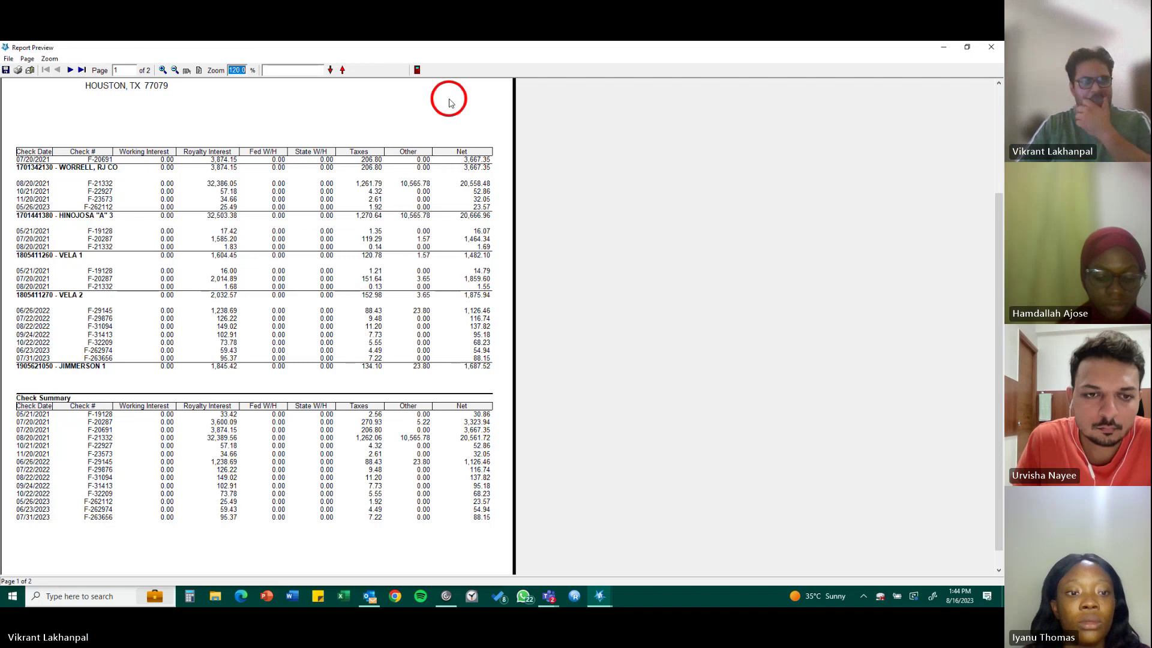
pyautogui.click(419, 70)
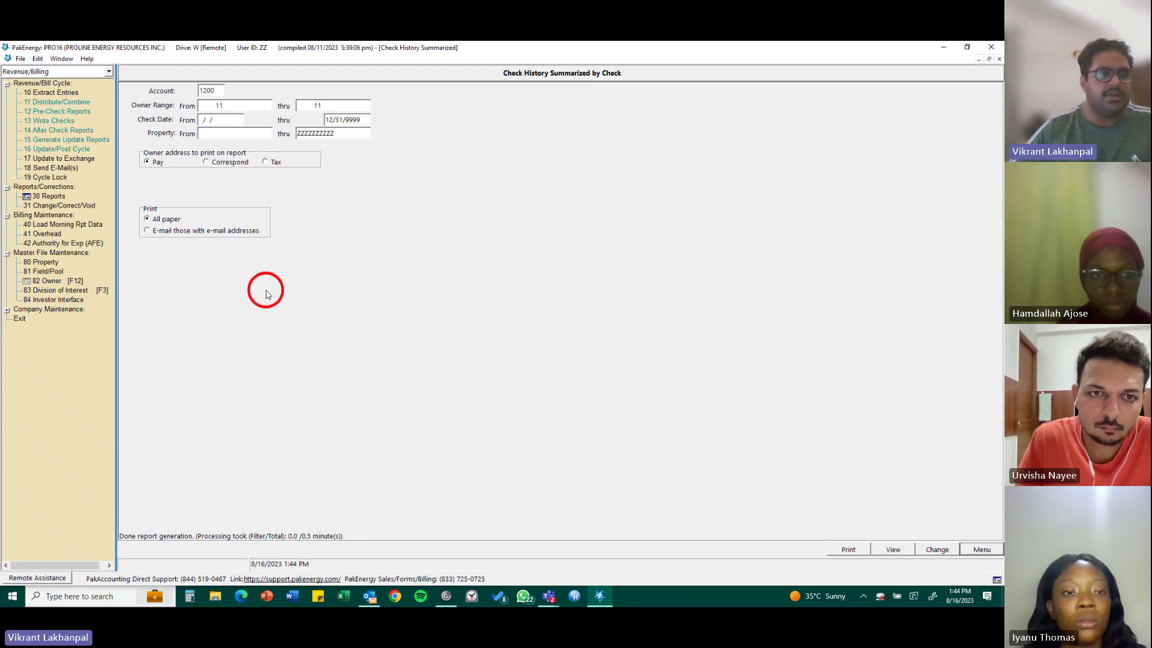
pyautogui.click(982, 550)
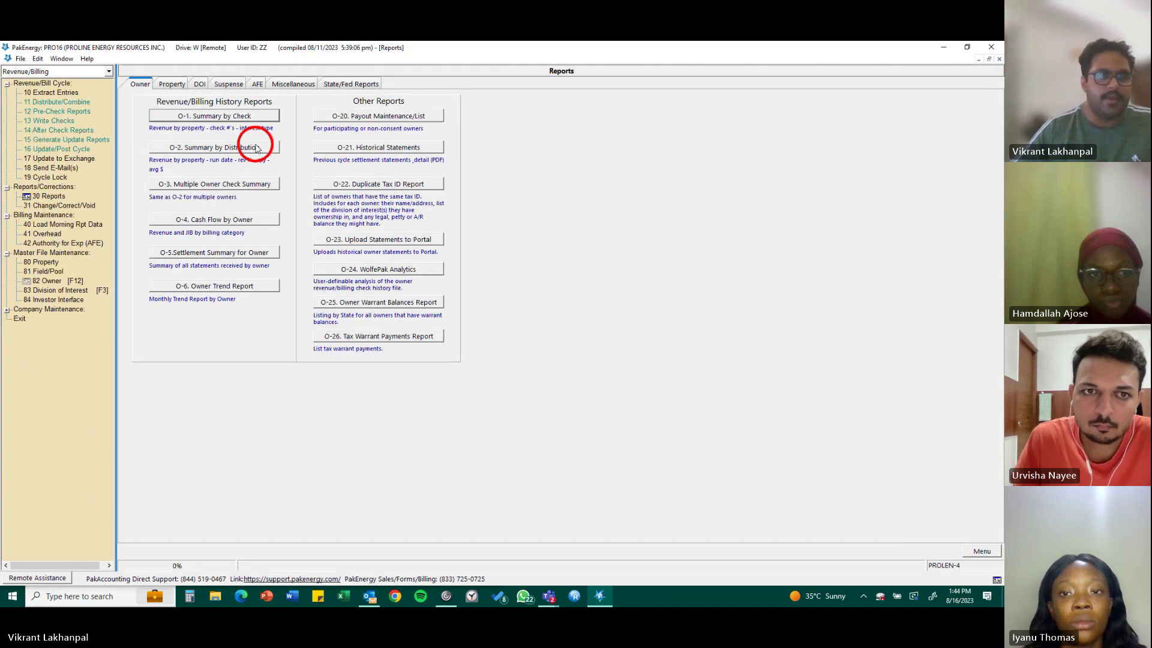
# Try to preview the O-5 Settlement Summary for the sixth owner in the lookup, with check dates starting 01/01/2023
pyautogui.click(207, 252)
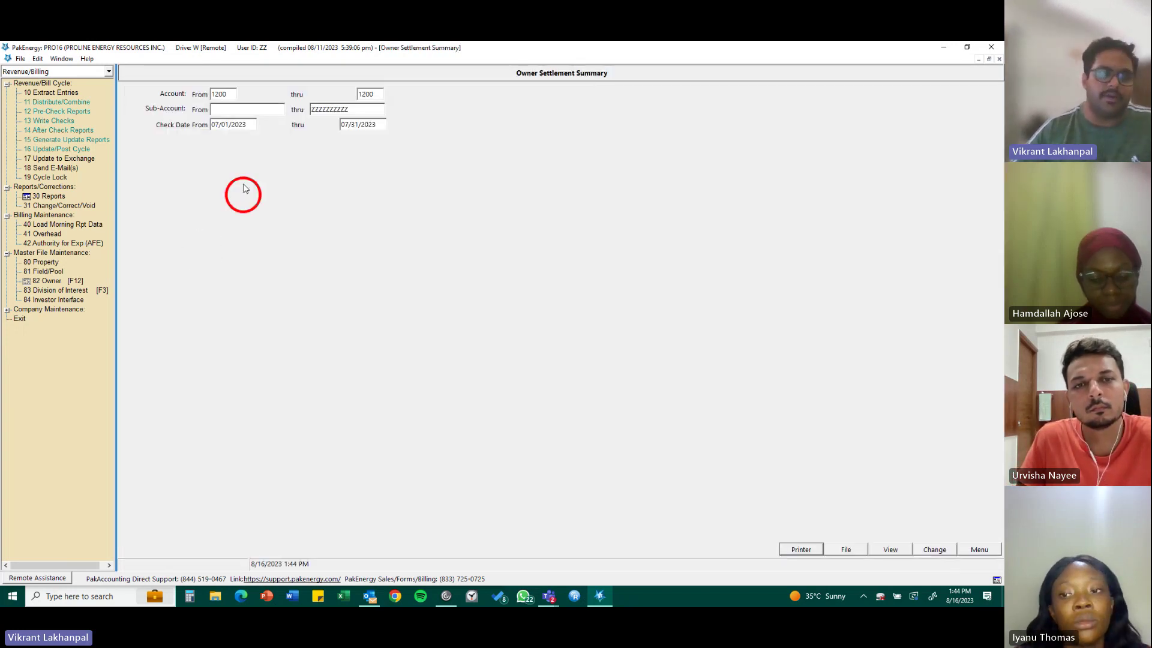
pyautogui.click(280, 109)
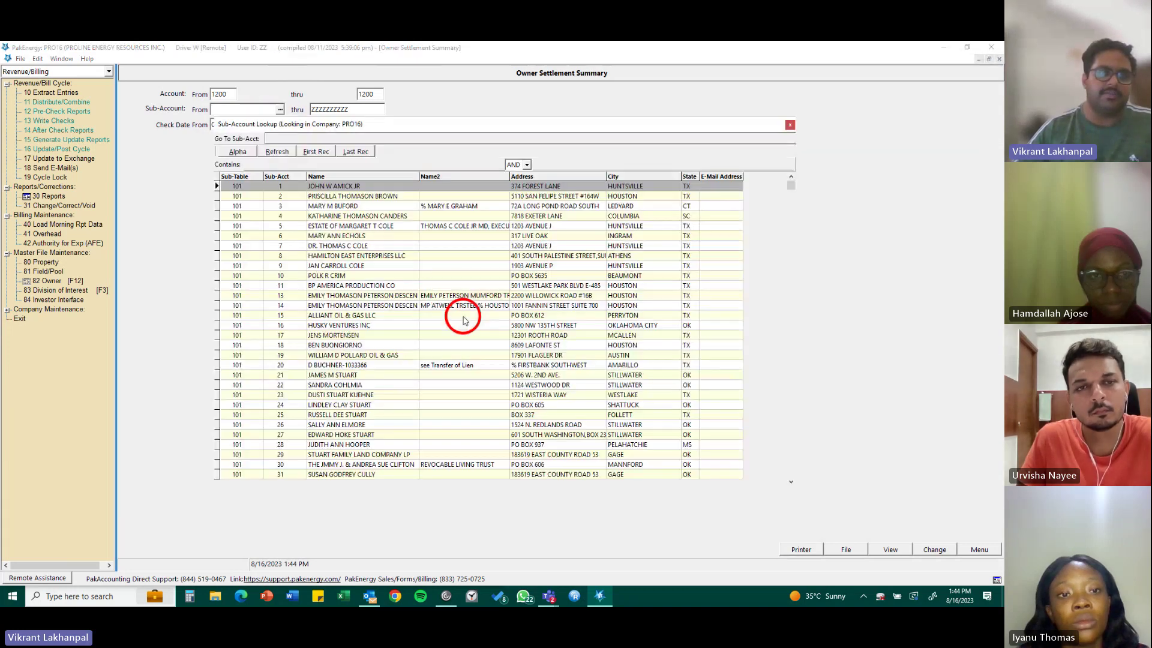
pyautogui.click(364, 237)
pyautogui.doubleClick(363, 238)
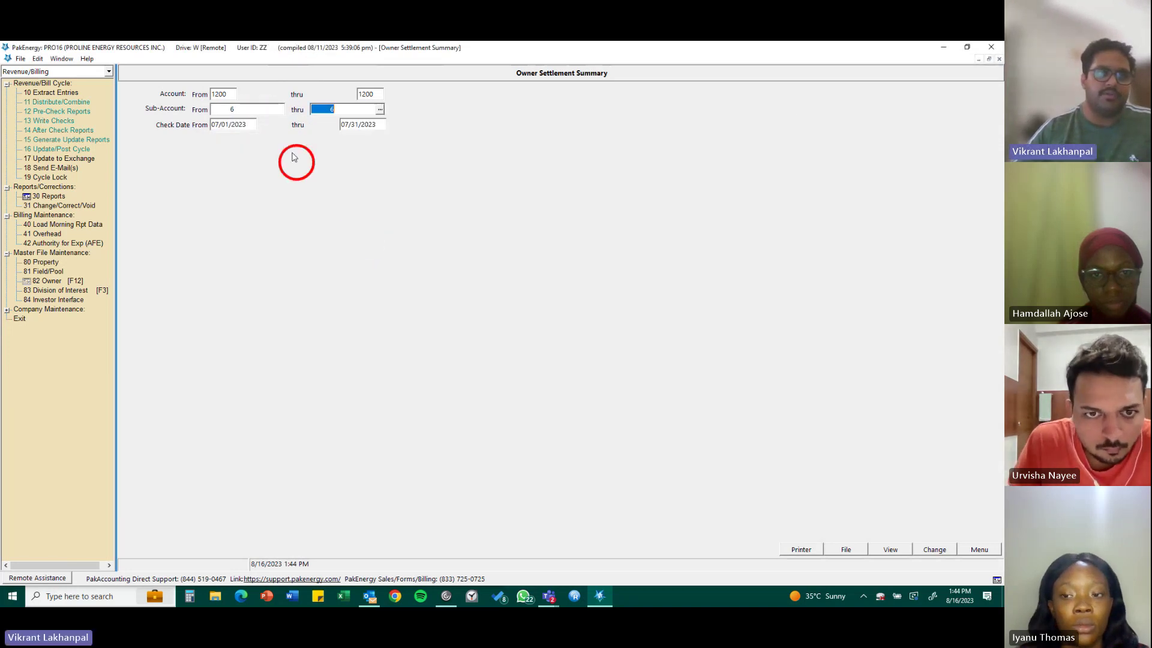
pyautogui.click(251, 123)
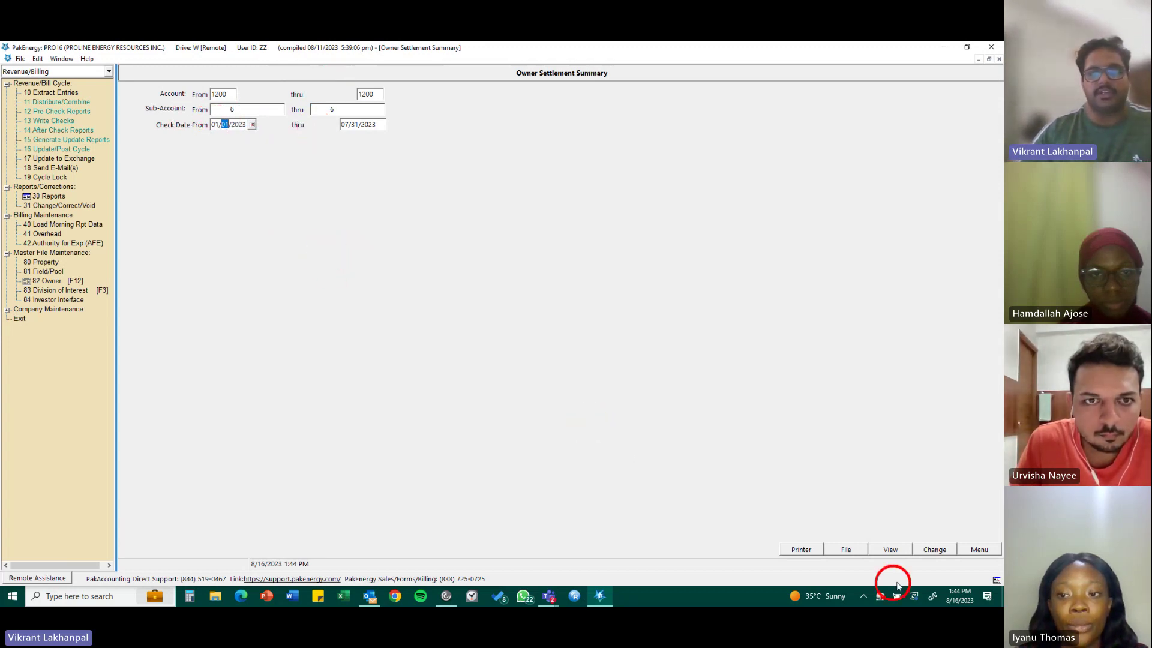
pyautogui.click(889, 549)
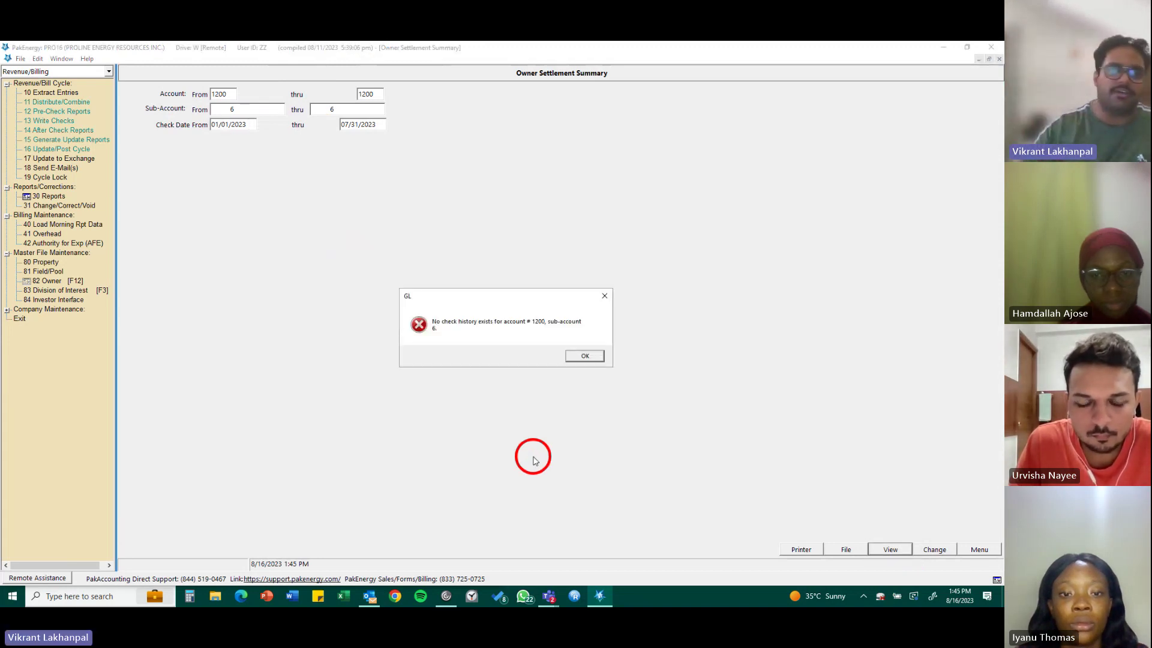
pyautogui.click(585, 356)
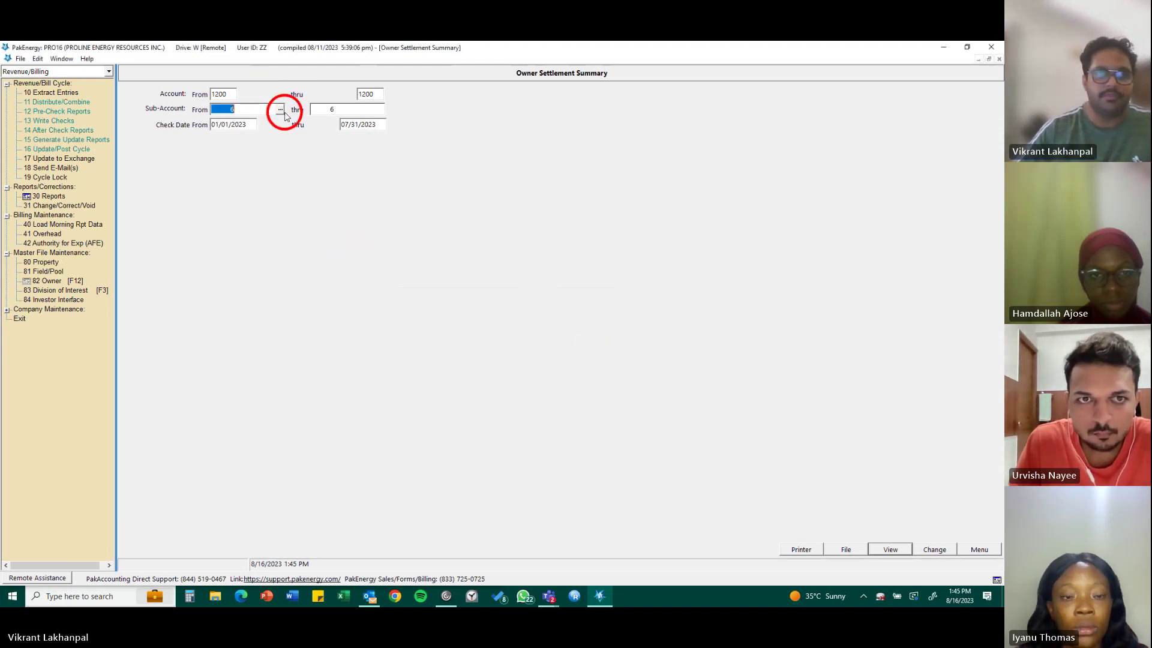
# Change the sub-account to BP America Production Co, preview its Settlement Summary and close the preview
pyautogui.click(280, 110)
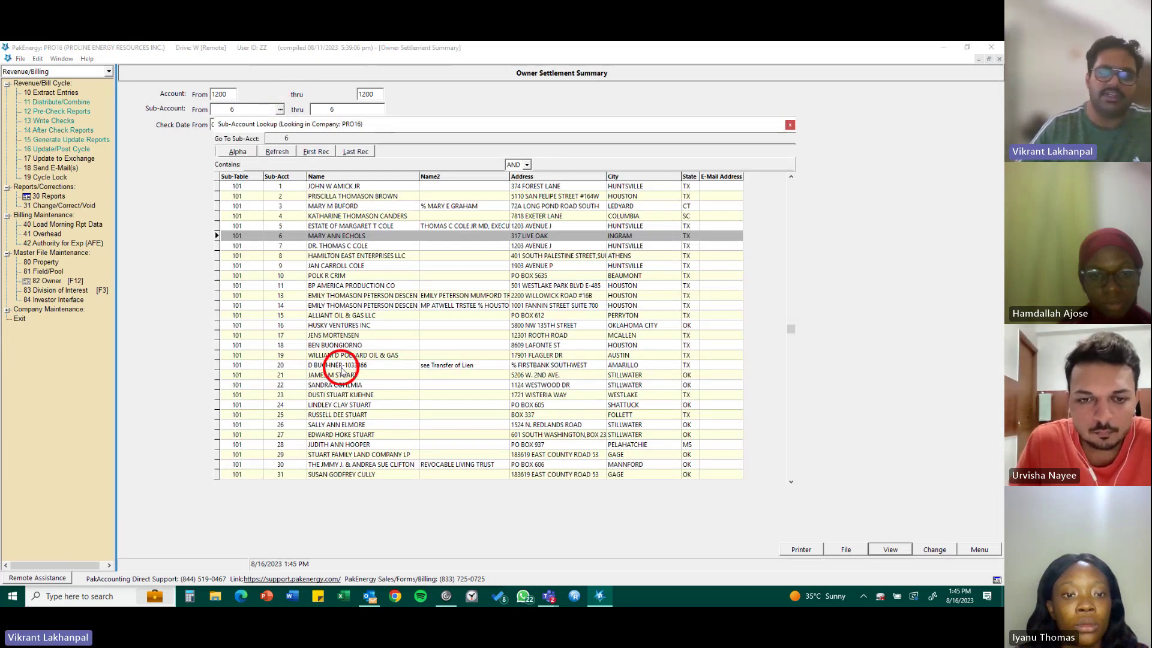
pyautogui.doubleClick(350, 288)
pyautogui.click(890, 550)
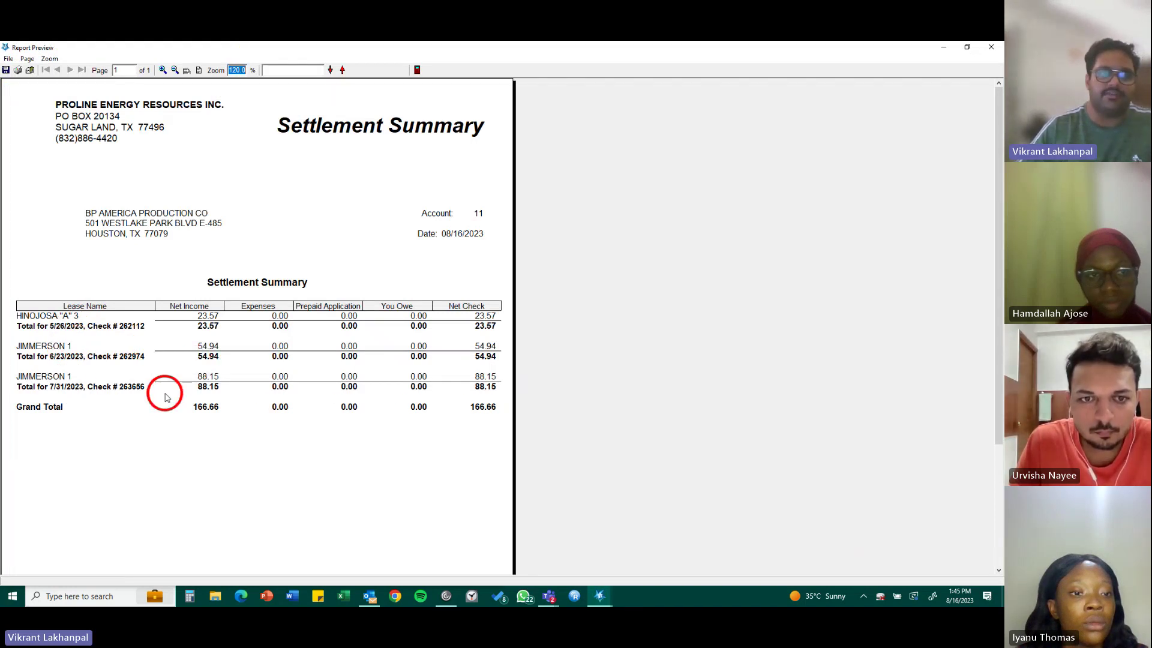
pyautogui.click(417, 70)
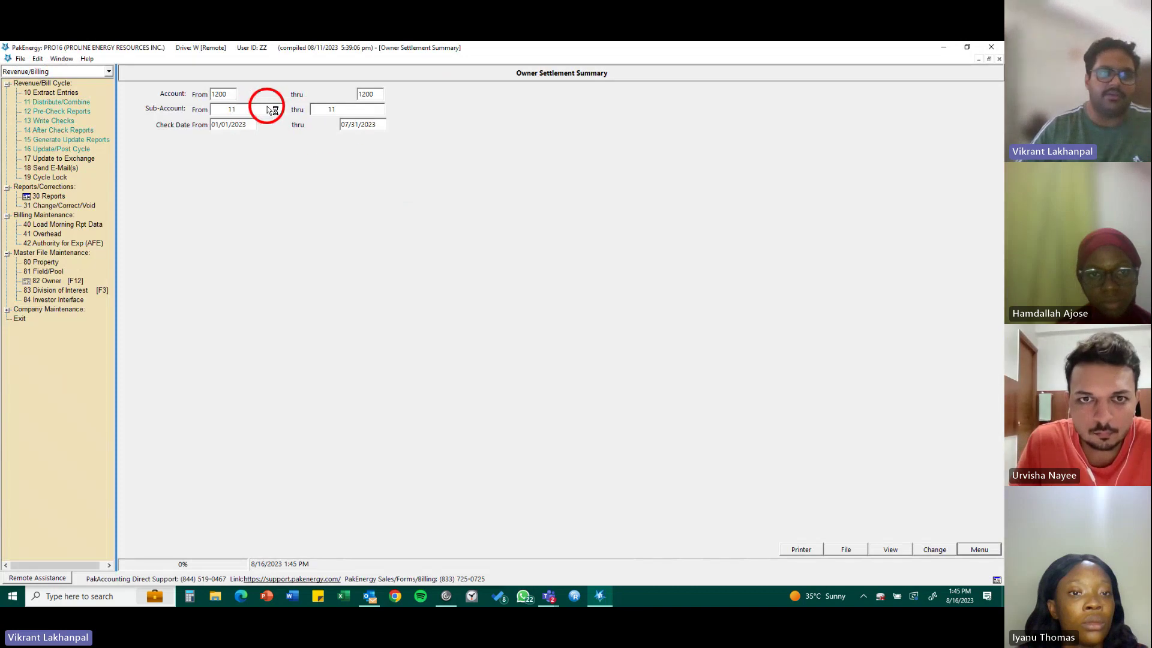
# Try to preview the Settlement Summary for Stuart Family Land Company LP, chosen from the sub-account lookup
pyautogui.click(270, 110)
pyautogui.click(280, 109)
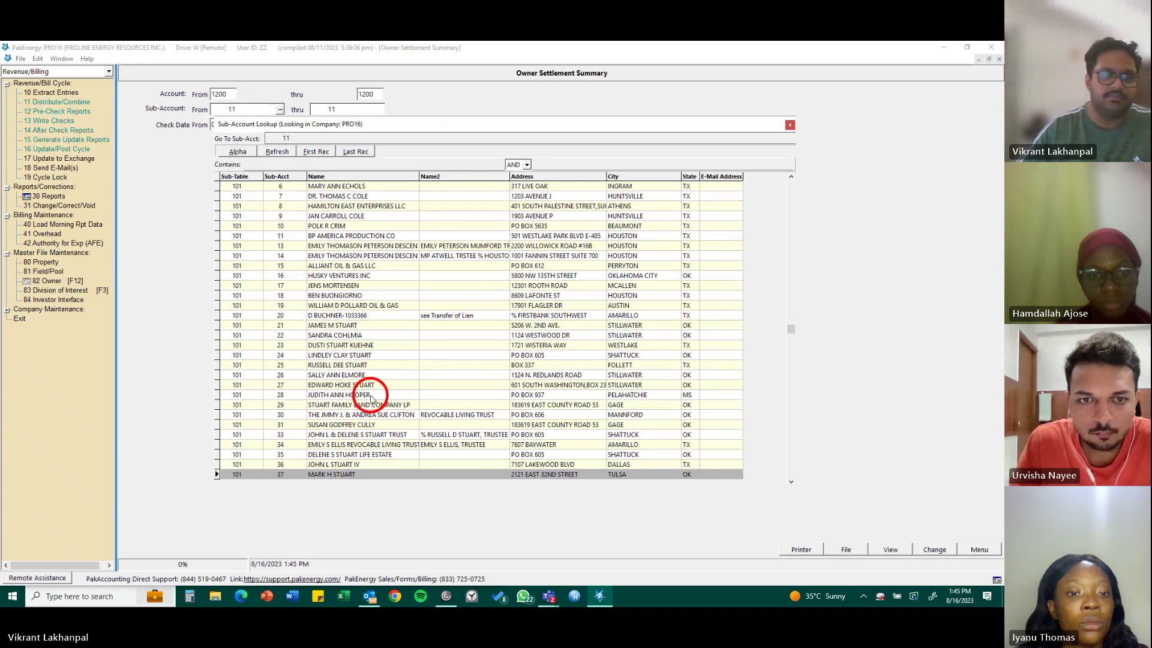
pyautogui.doubleClick(367, 410)
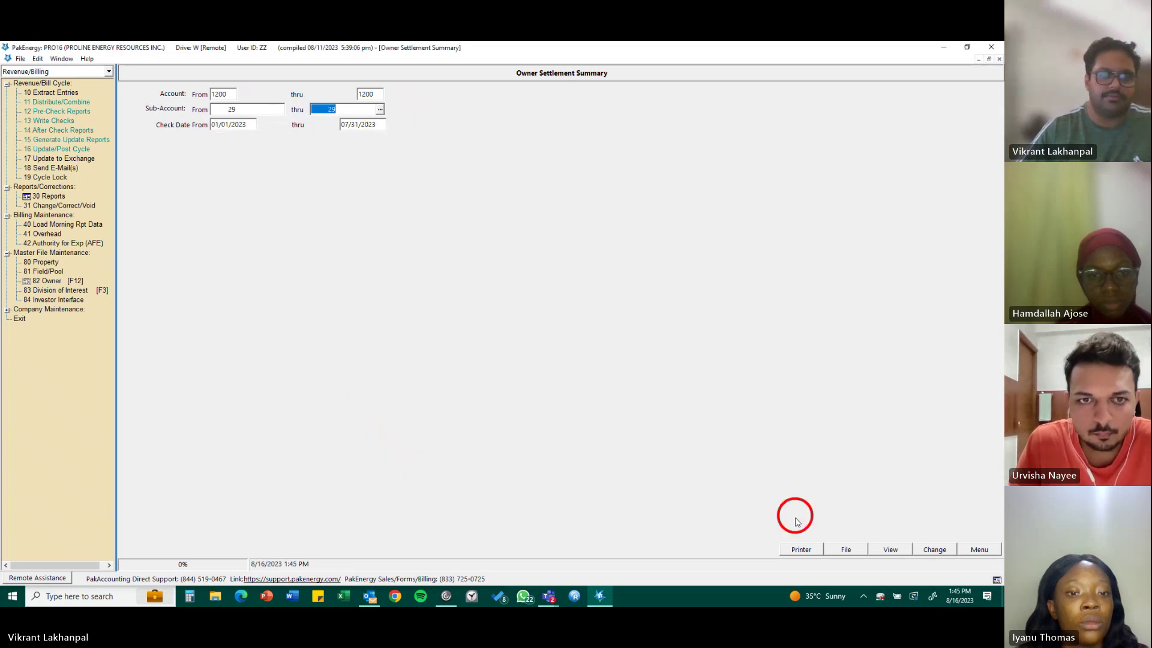
pyautogui.click(890, 550)
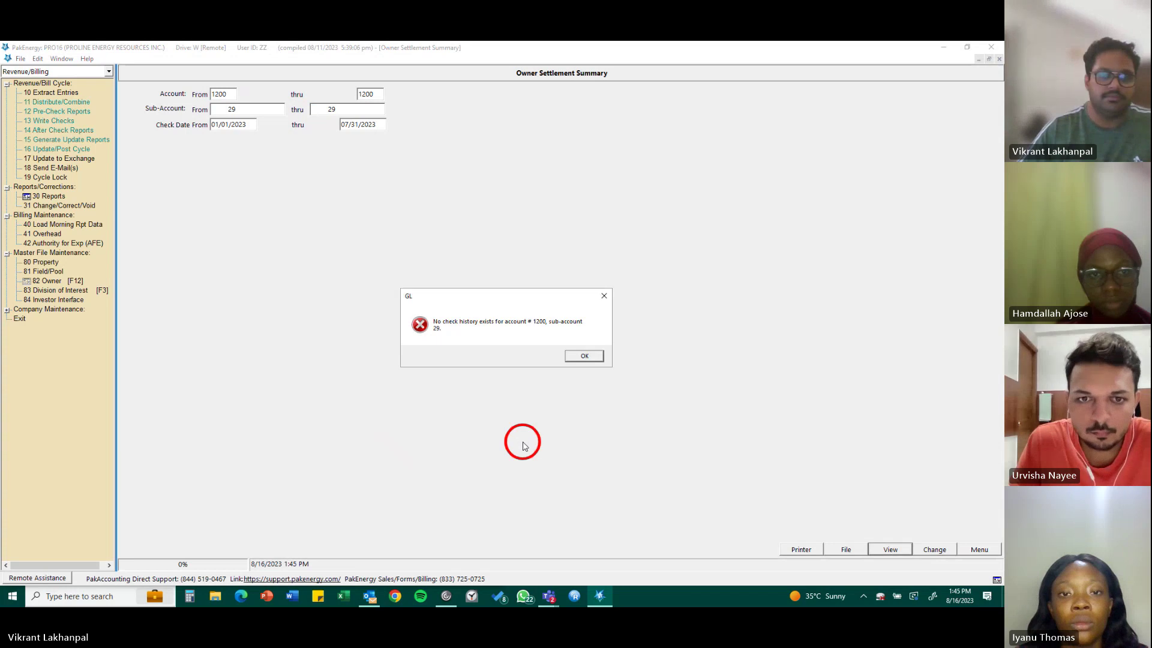
pyautogui.click(584, 355)
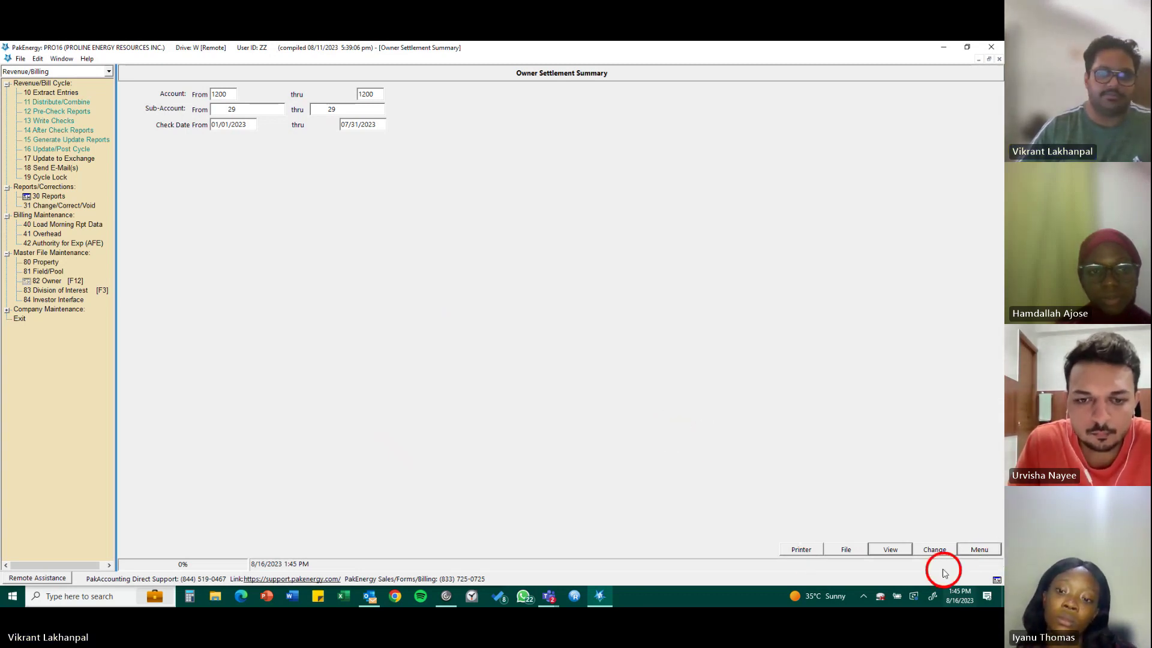
# Leave the Owner Settlement Summary and close the Revenue/Billing reports
pyautogui.click(979, 550)
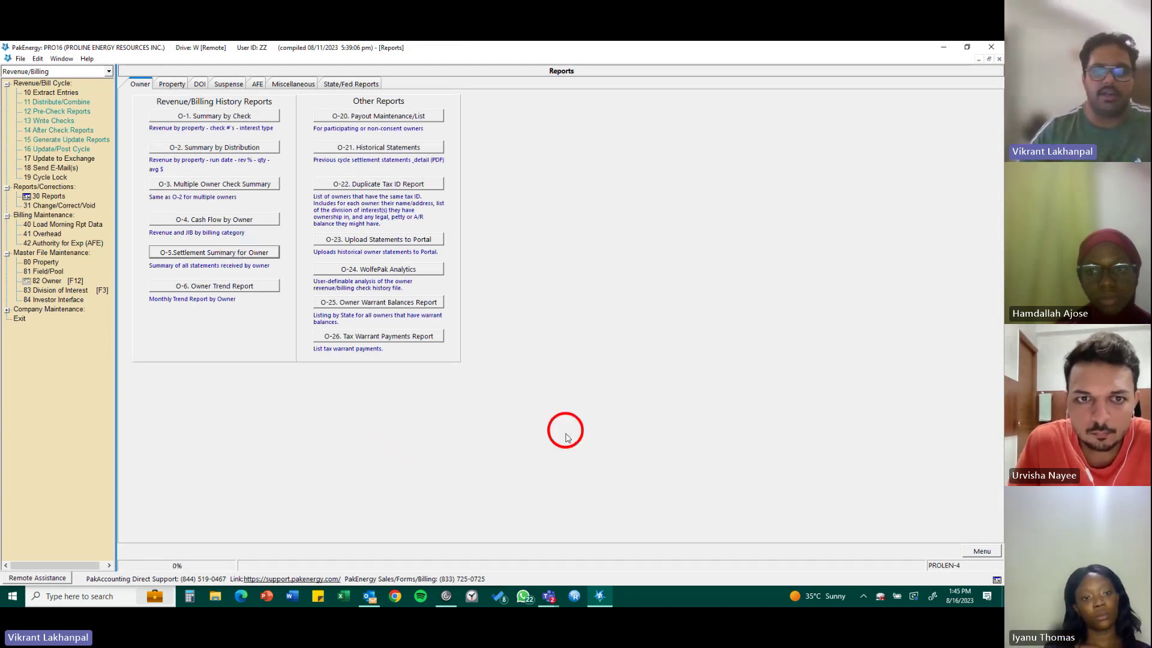
pyautogui.click(982, 551)
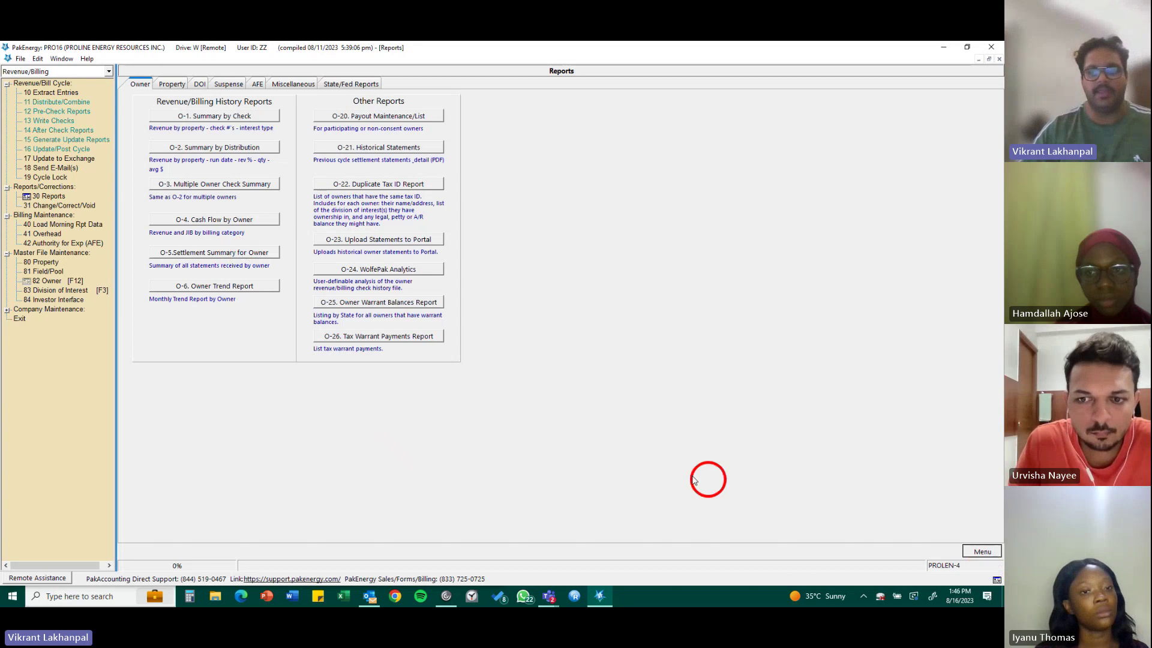
pyautogui.click(967, 553)
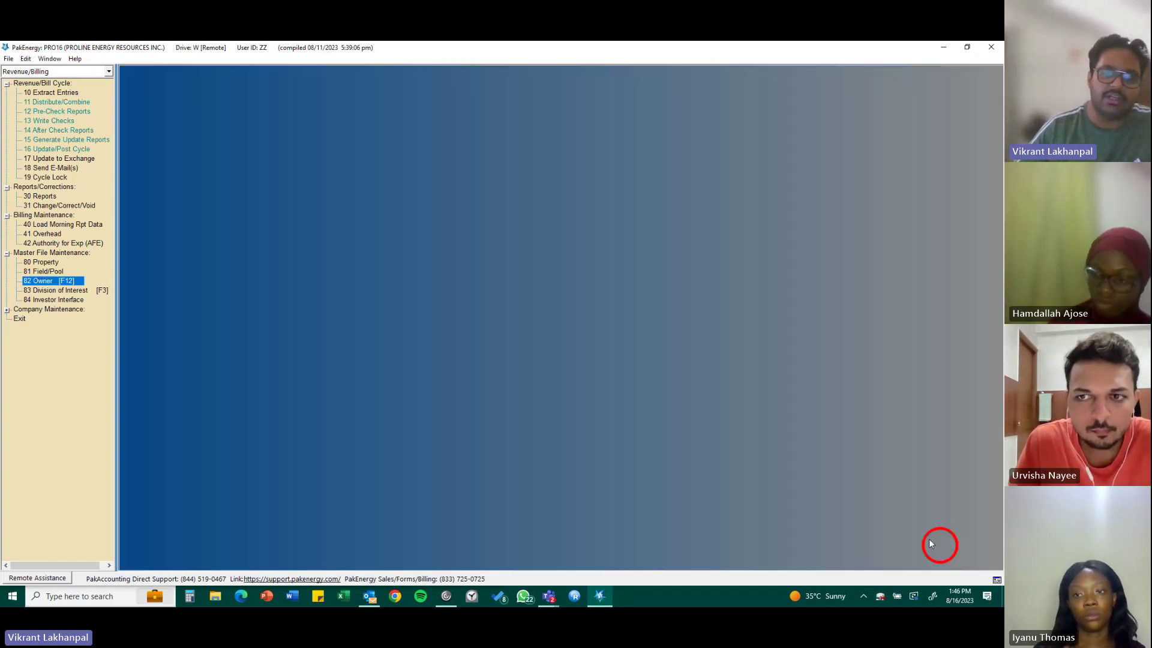
# Open the O-5 Settlement Summary for Owner, search the sub-account lookup for MAGNOLIA and choose Magnolia Petroleum Company LLC
pyautogui.click(45, 196)
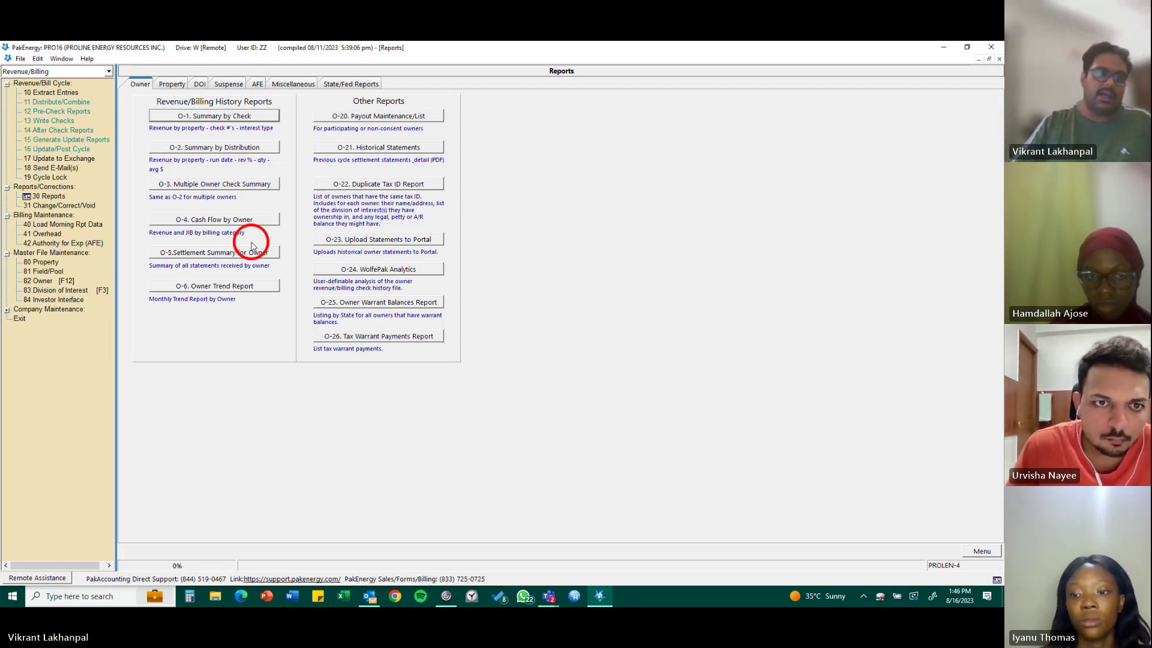
pyautogui.click(253, 251)
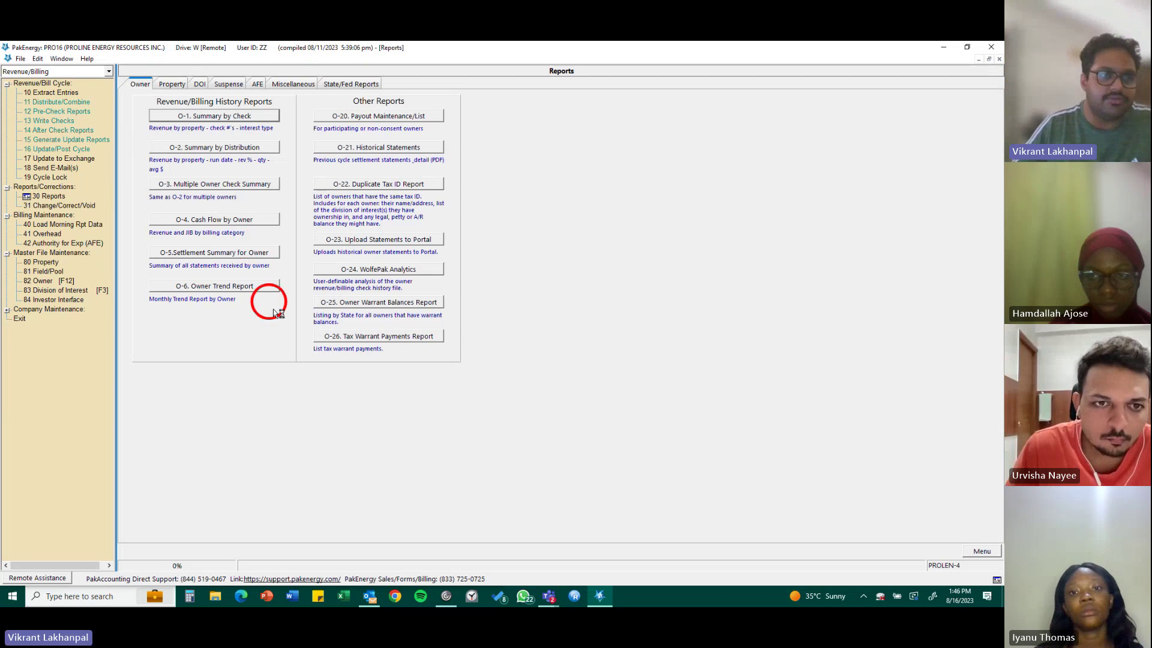
pyautogui.click(256, 113)
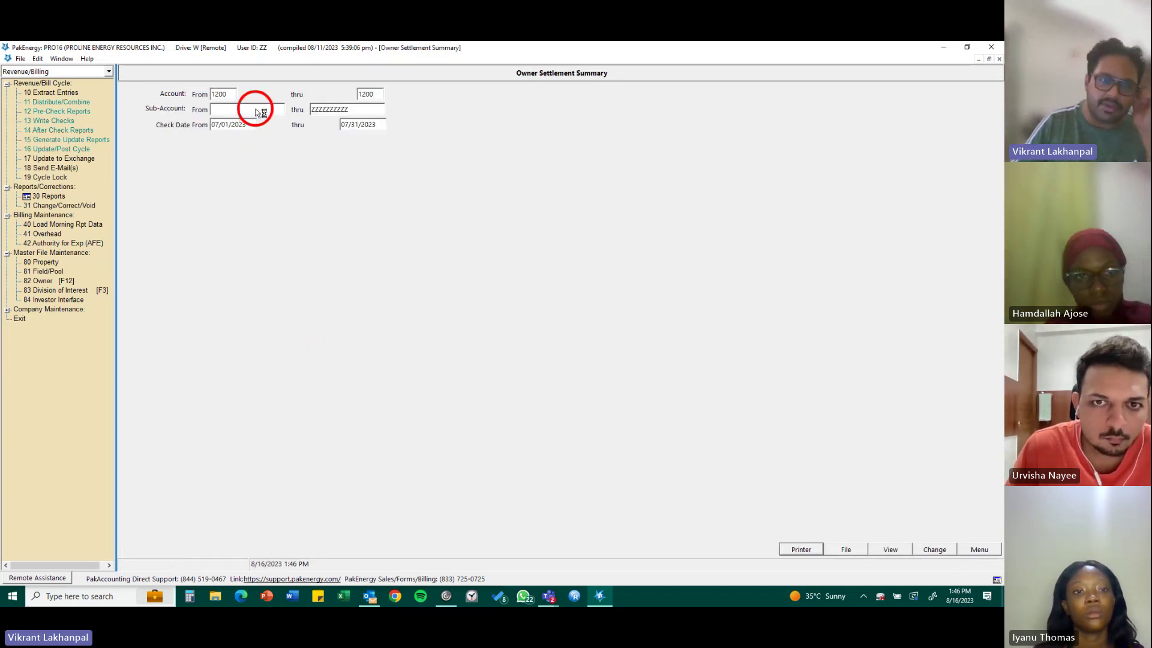
pyautogui.press('F2')
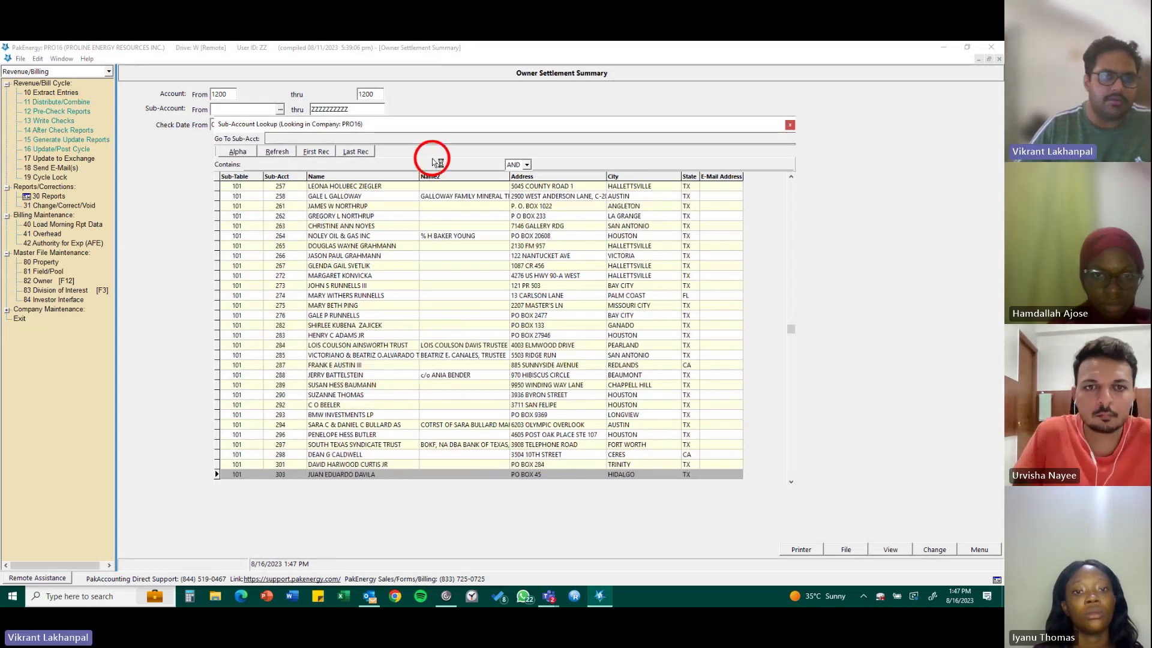
pyautogui.write('MAGNOLIA')
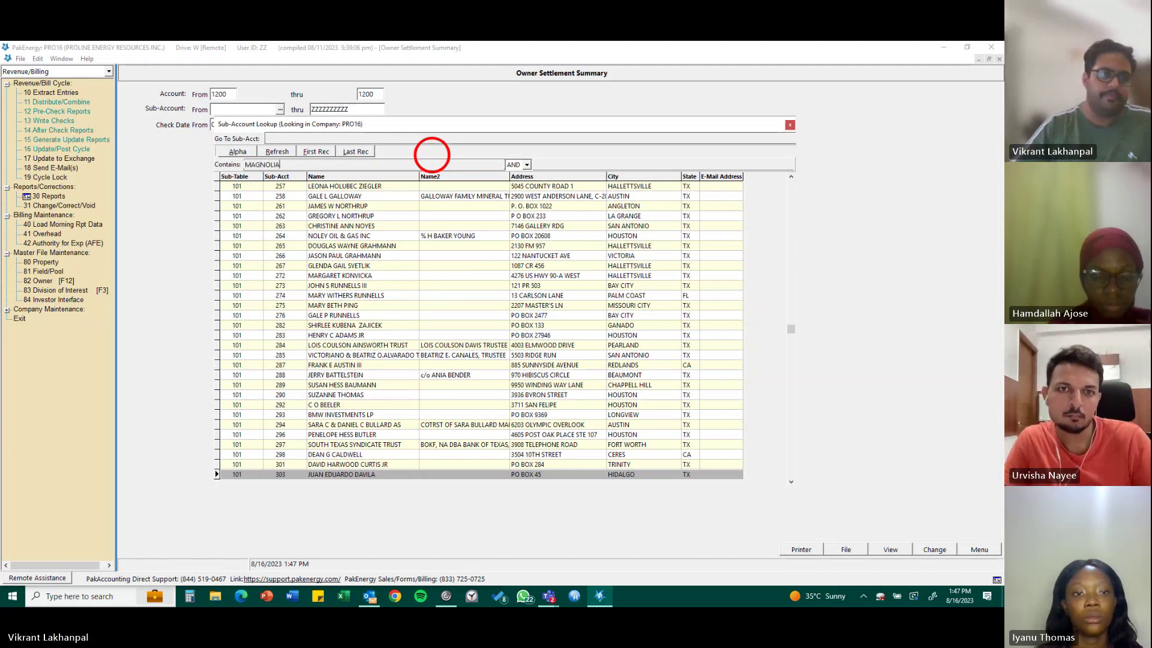
pyautogui.press('Return')
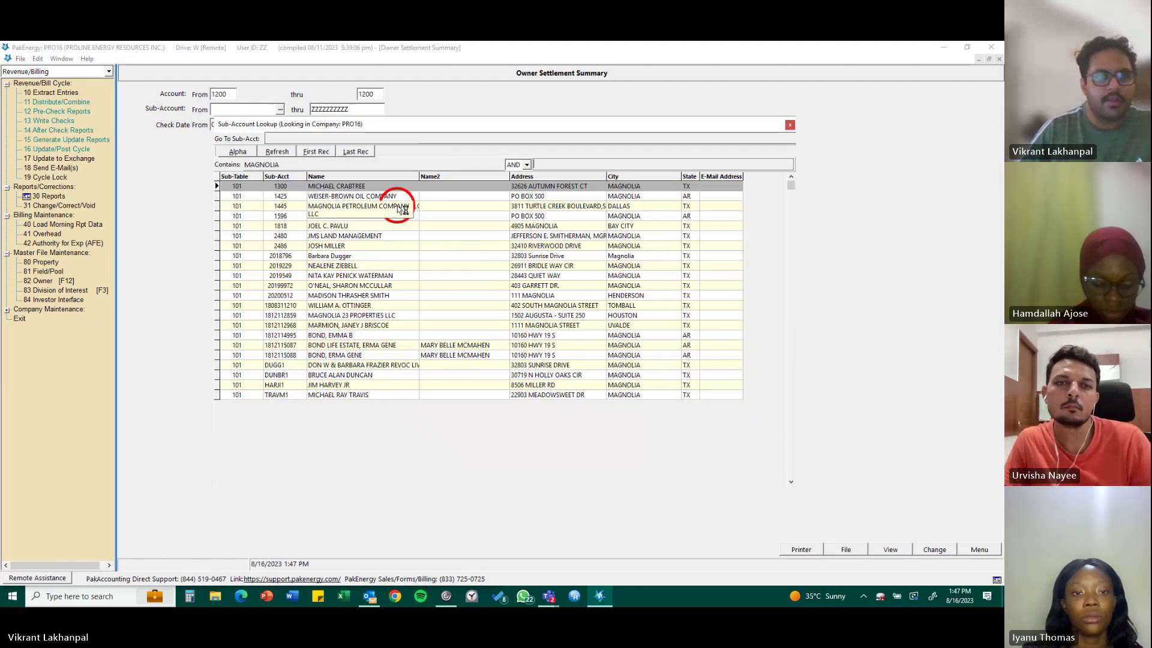
pyautogui.click(399, 206)
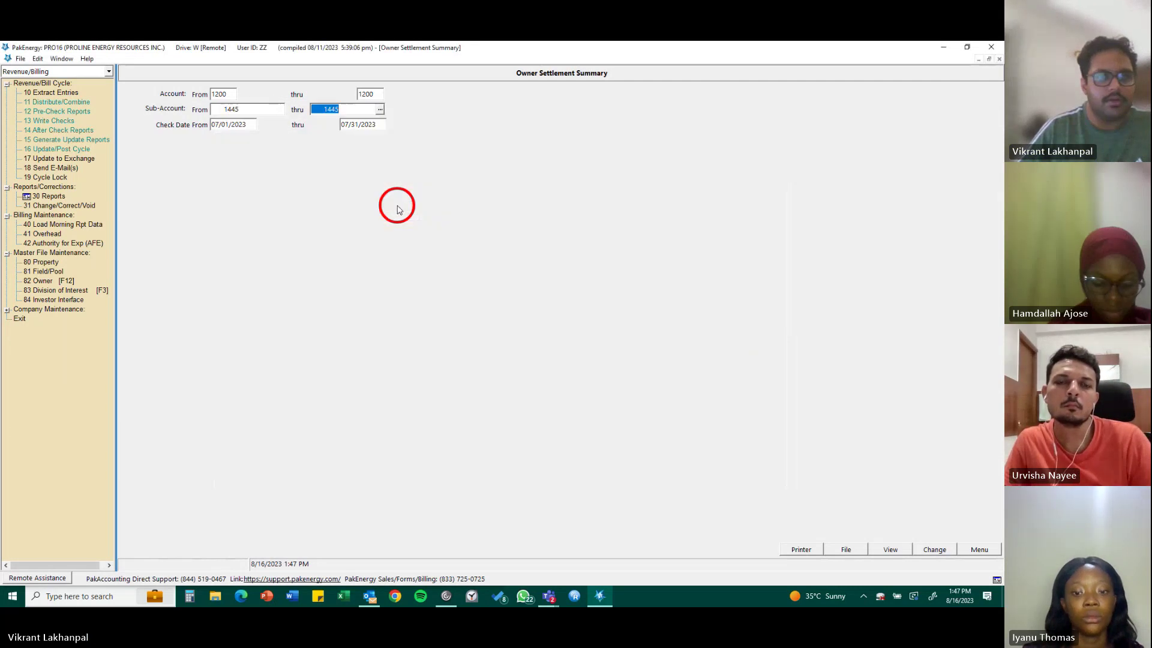
# Set the starting check date to 07/01/2020 and try to preview the Settlement Summary for Magnolia Petroleum Company LLC
pyautogui.click(245, 128)
pyautogui.write('2020')
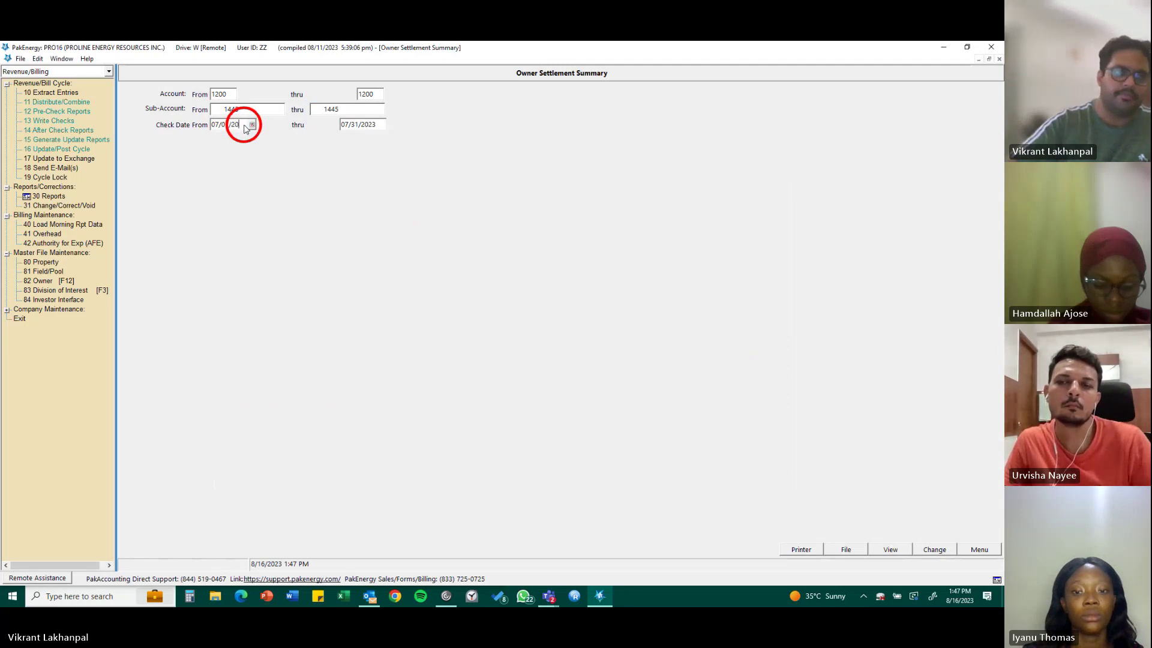
pyautogui.press('Tab')
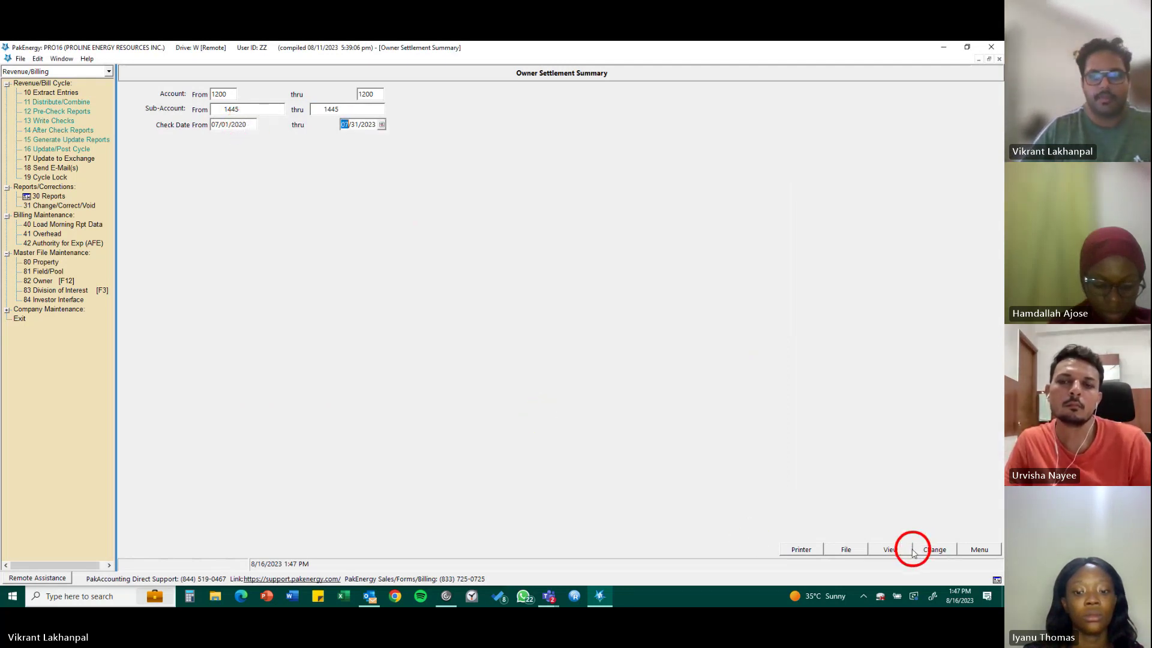
pyautogui.click(889, 548)
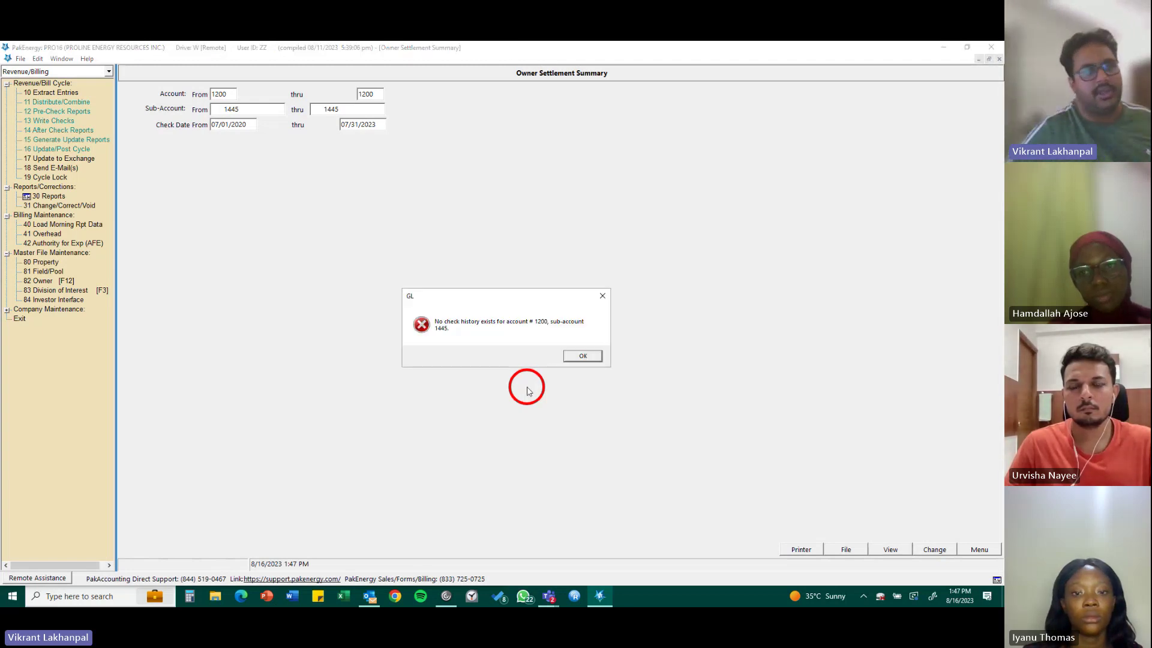
pyautogui.click(584, 358)
# Change the sub-account to Urban Oil & Gas Group LLC through the lookup and preview its Settlement Summary
pyautogui.click(267, 110)
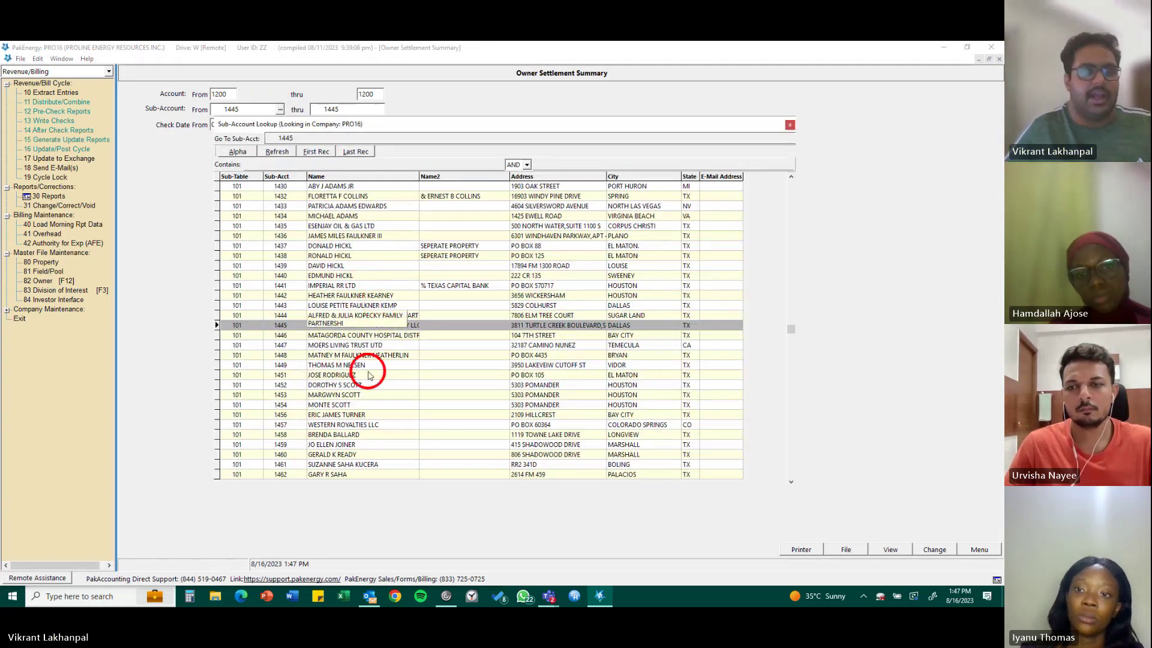
pyautogui.press('Down')
pyautogui.press('Down')
pyautogui.press('Down')
pyautogui.press('Down')
pyautogui.press('Down')
pyautogui.press('Down')
pyautogui.press('Down')
pyautogui.press('Down')
pyautogui.press('Down')
pyautogui.press('Down')
pyautogui.press('Down')
pyautogui.press('Down')
pyautogui.press('Down')
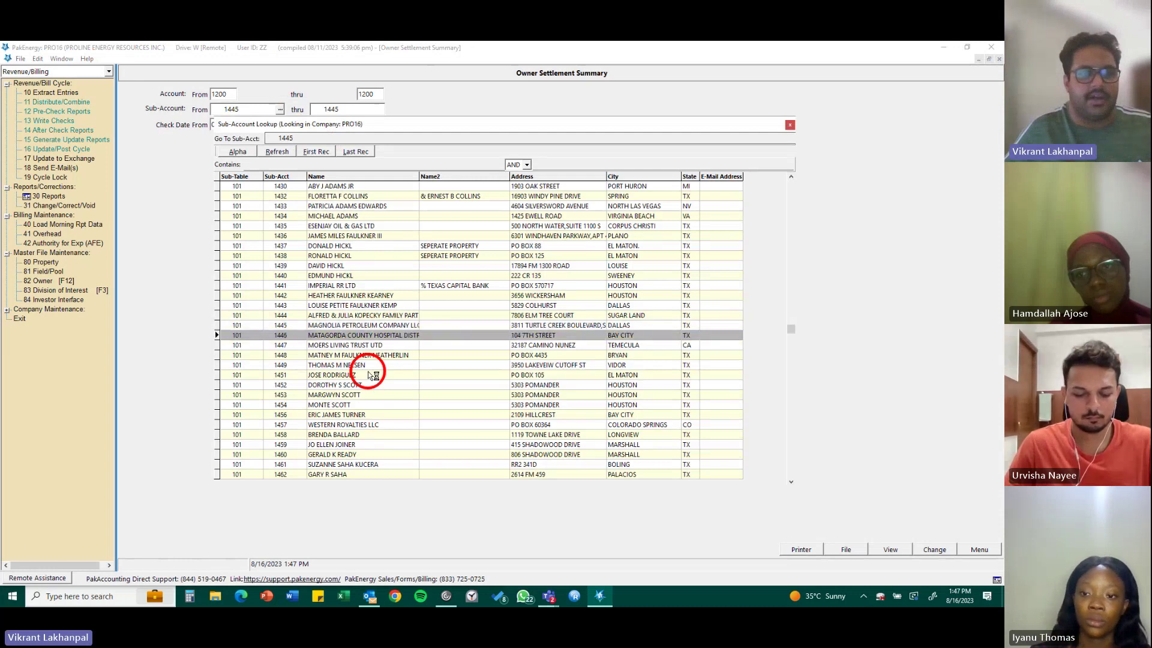
pyautogui.press('Down')
pyautogui.press('Down')
pyautogui.press('Down')
pyautogui.press('Down')
pyautogui.press('Down')
pyautogui.press('Down')
pyautogui.press('Down')
pyautogui.press('Down')
pyautogui.press('Down')
pyautogui.press('Down')
pyautogui.press('Down')
pyautogui.press('Down')
pyautogui.press('Down')
pyautogui.press('Down')
pyautogui.press('Down')
pyautogui.press('Down')
pyautogui.press('Down')
pyautogui.press('Down')
pyautogui.press('Down')
pyautogui.press('Down')
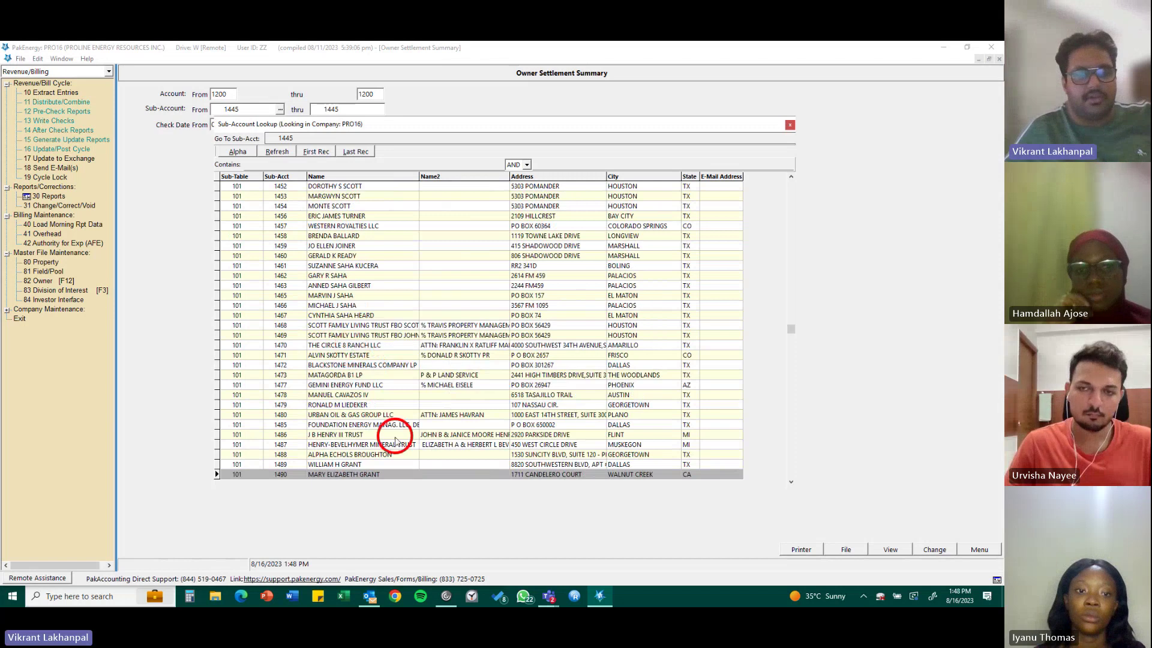
pyautogui.doubleClick(391, 415)
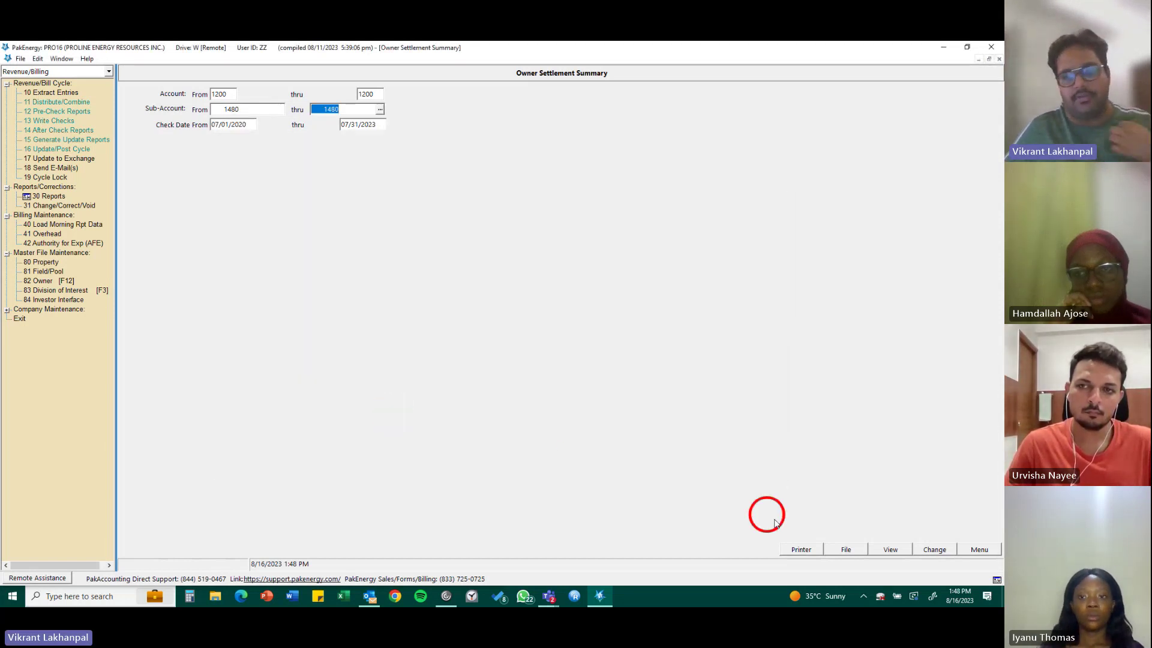
pyautogui.click(880, 549)
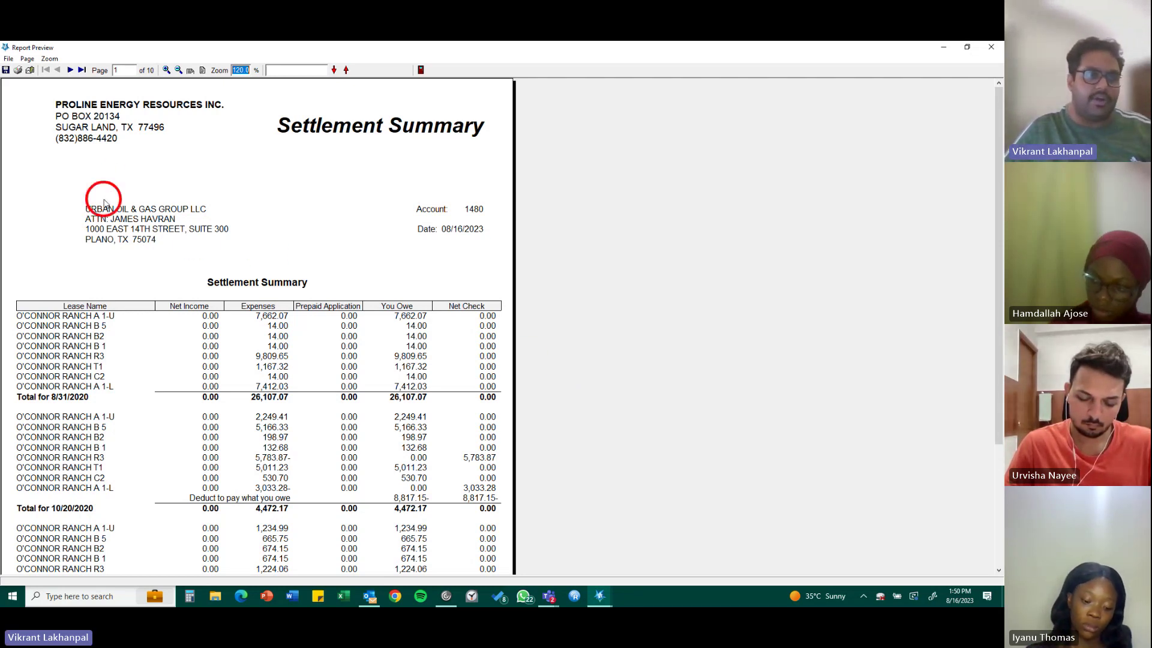
# Review the lease expenses and amounts owed in the Urban Oil & Gas Settlement Summary, close the preview and return to the reports list
pyautogui.scroll(-1, 240, 342)
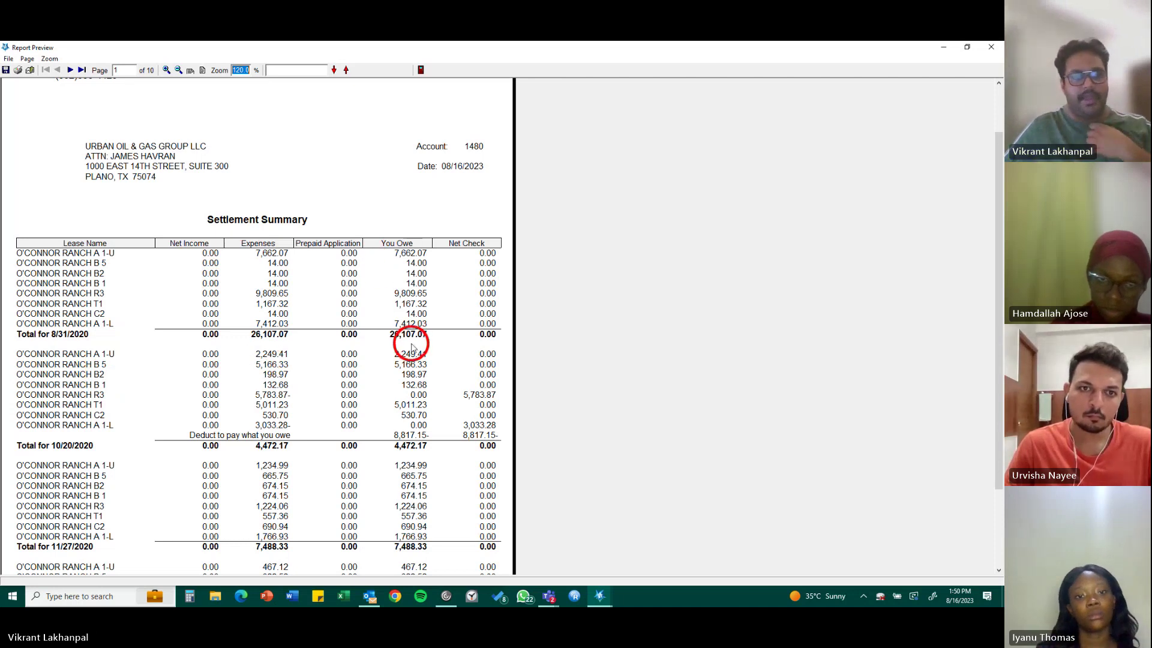
pyautogui.scroll(-10, 412, 347)
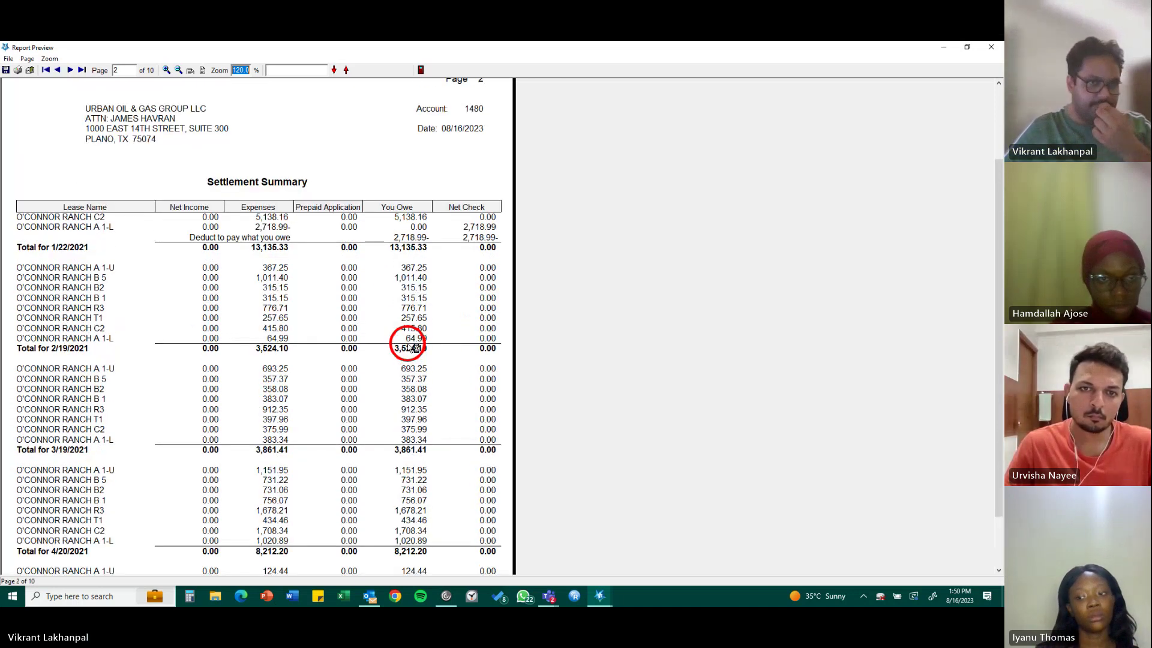
pyautogui.scroll(-15, 413, 347)
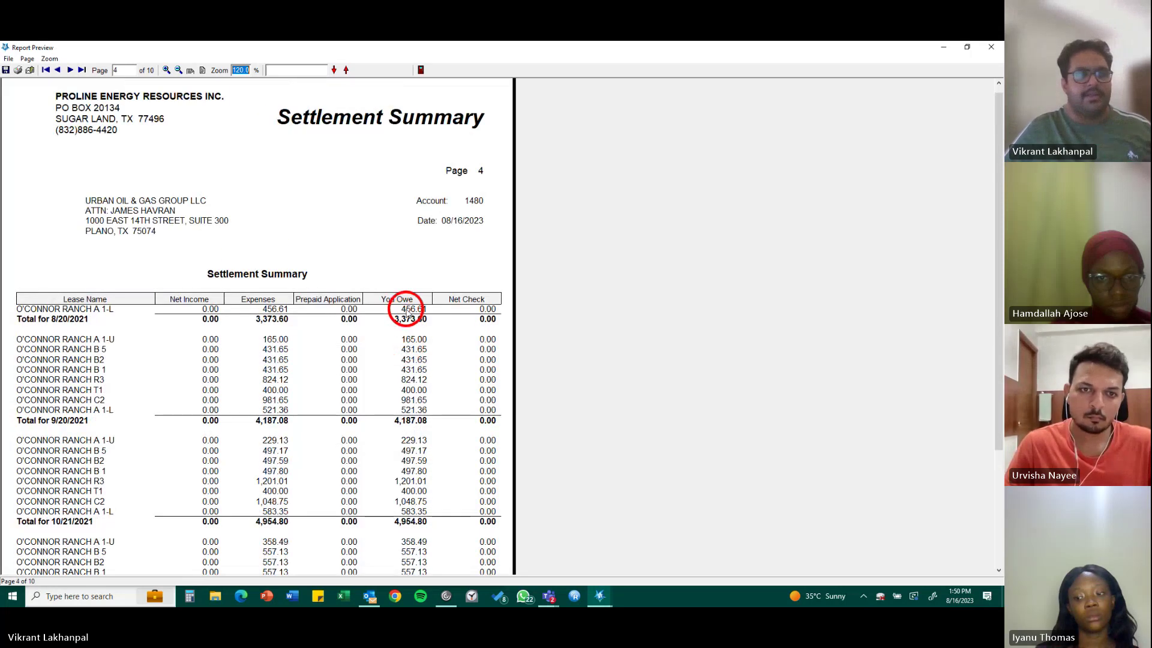
pyautogui.scroll(-8, 378, 283)
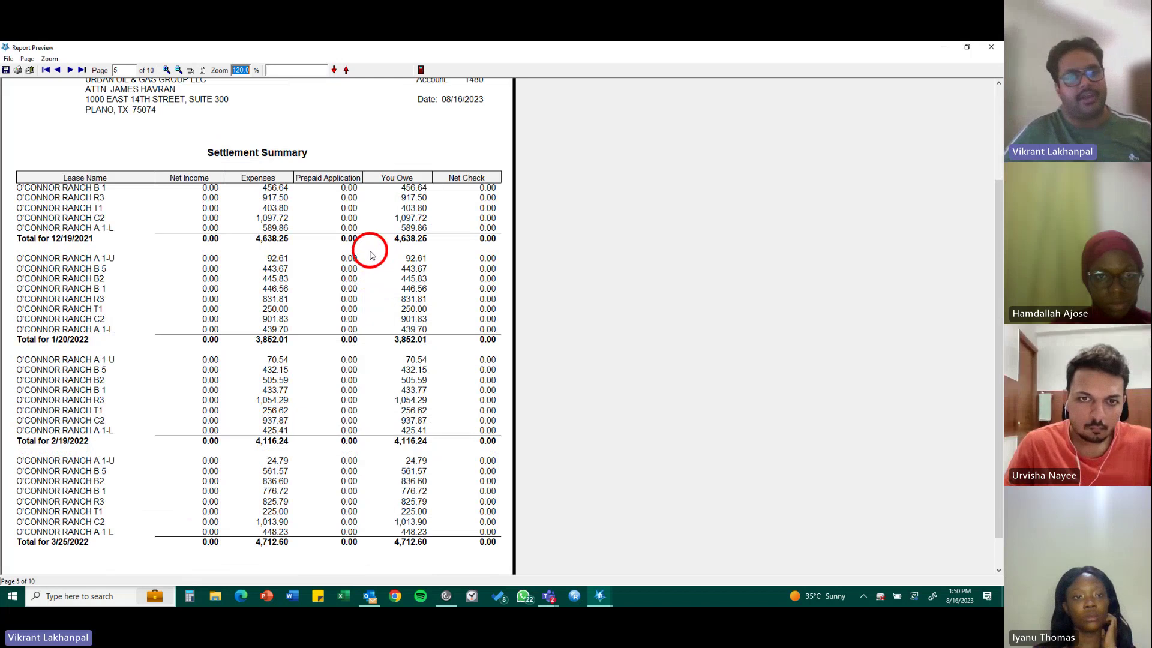
pyautogui.click(421, 70)
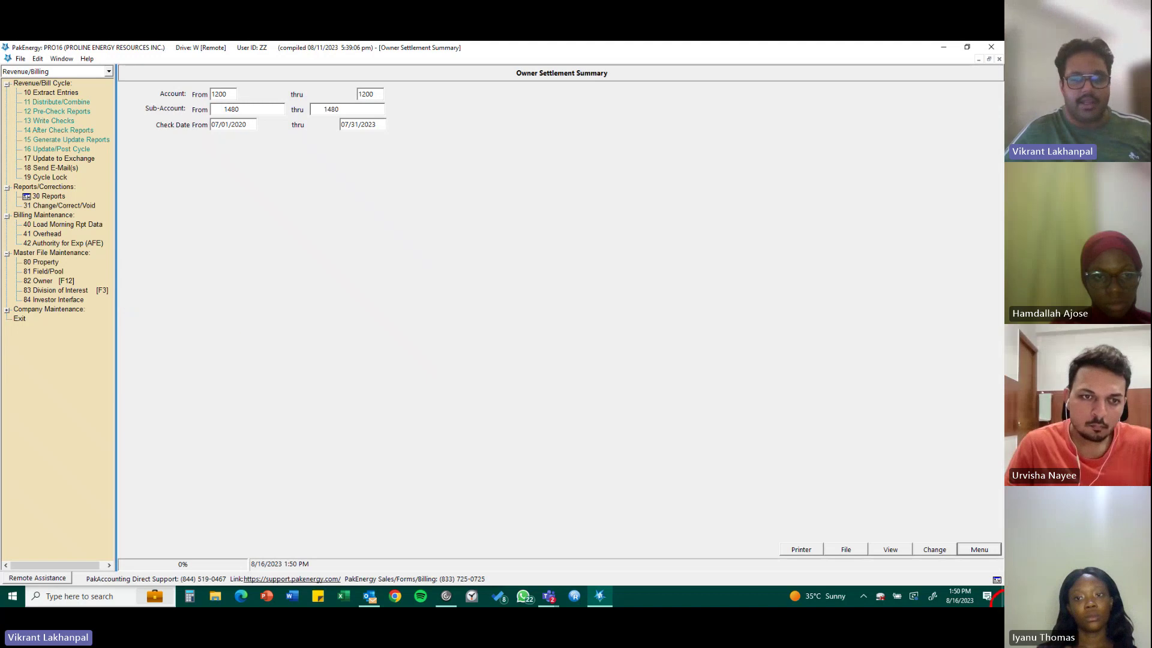
pyautogui.click(977, 549)
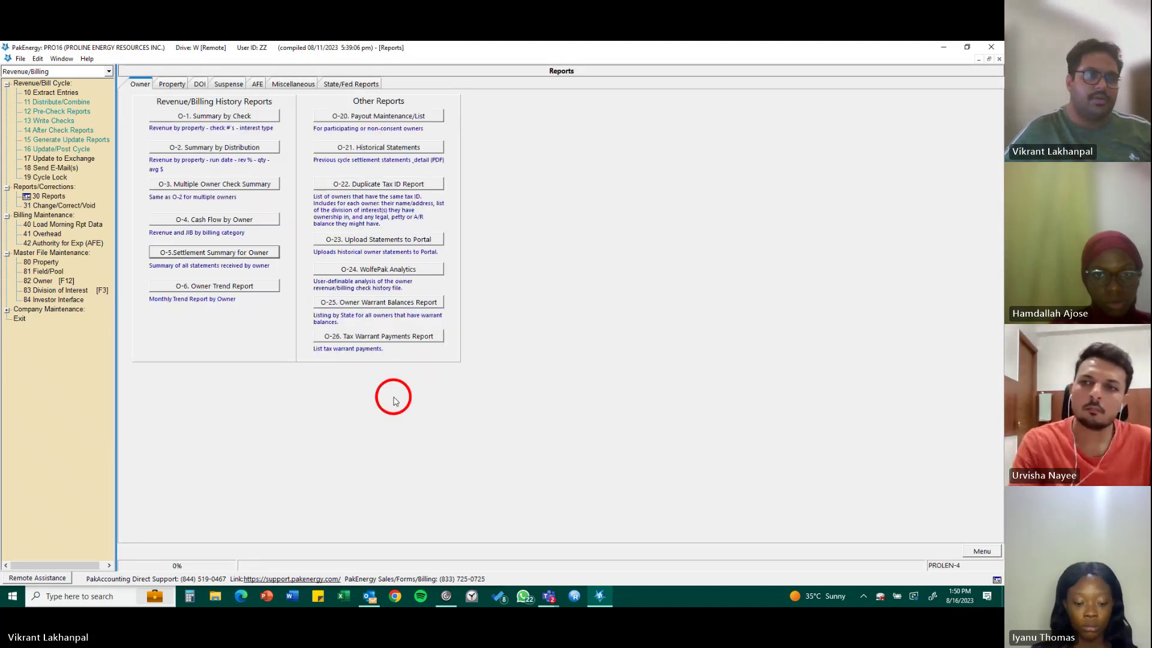